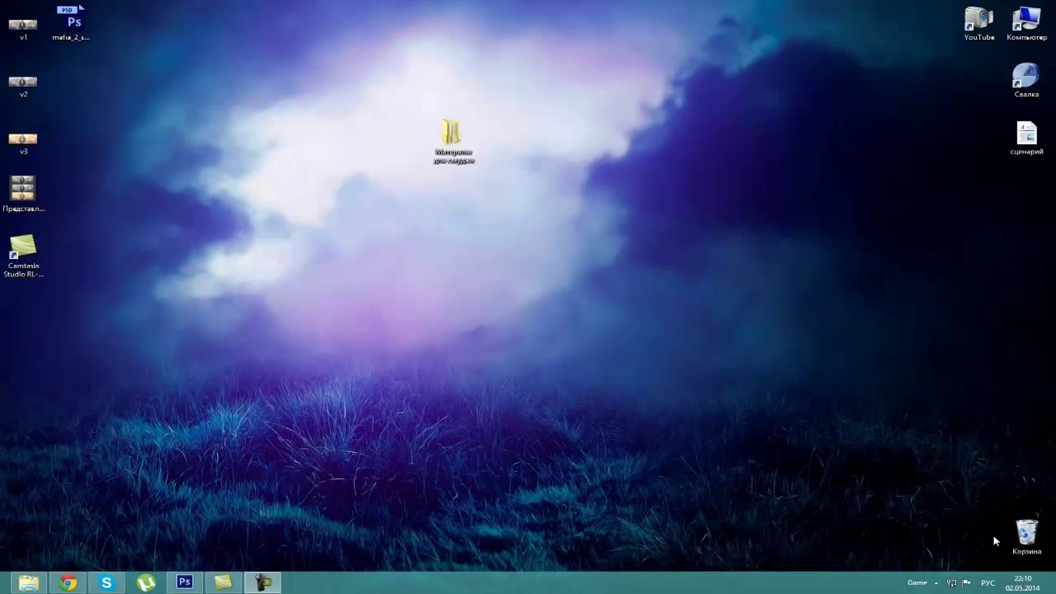
Refresh the desktop and preview the banner versions v1, v2 and v3 in the viewer.
right_click(460, 329)
click(542, 358)
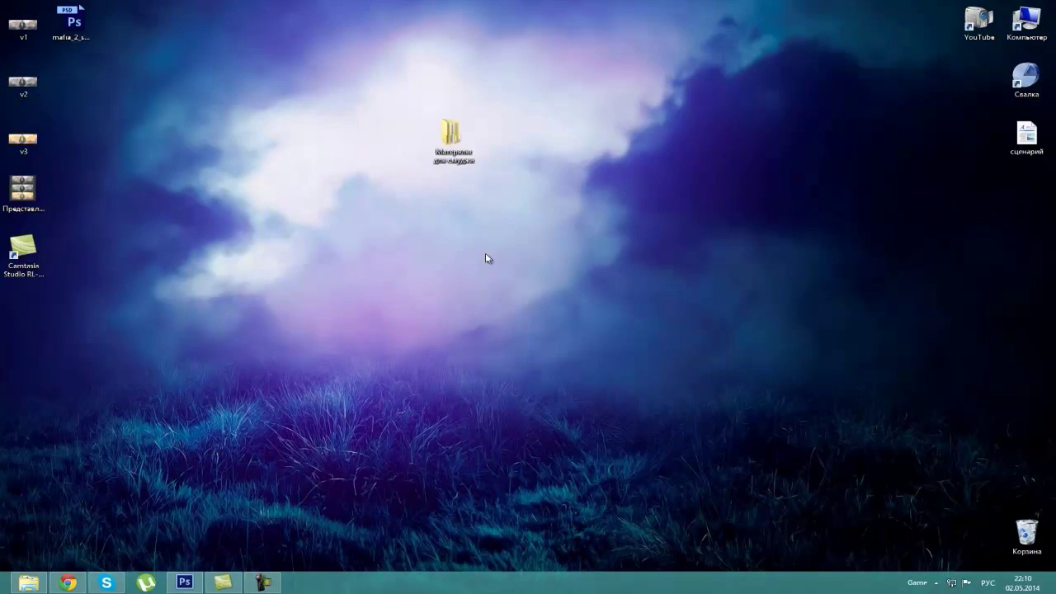
click(23, 23)
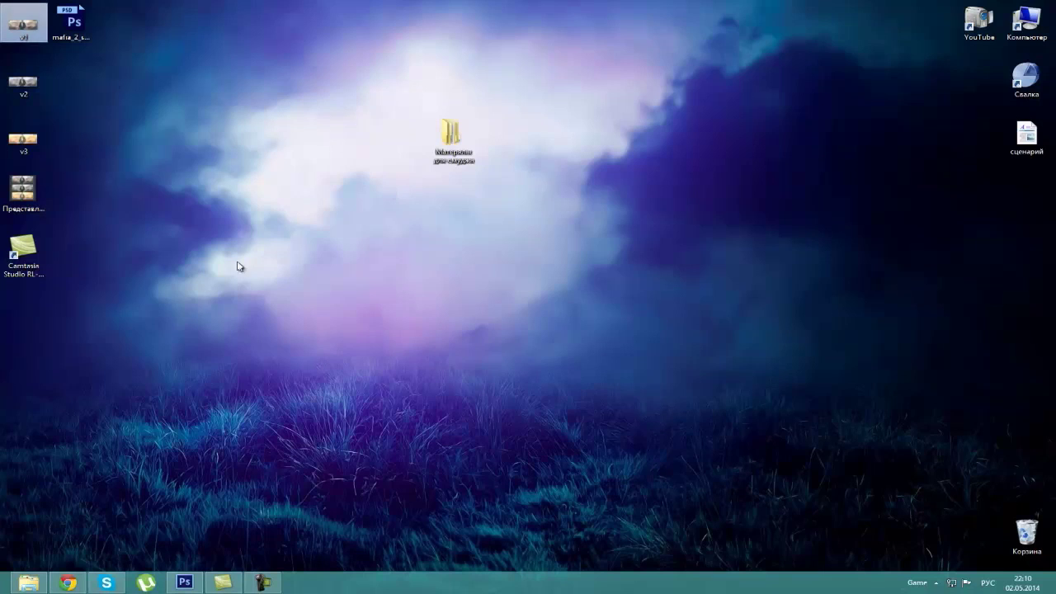
key(Return)
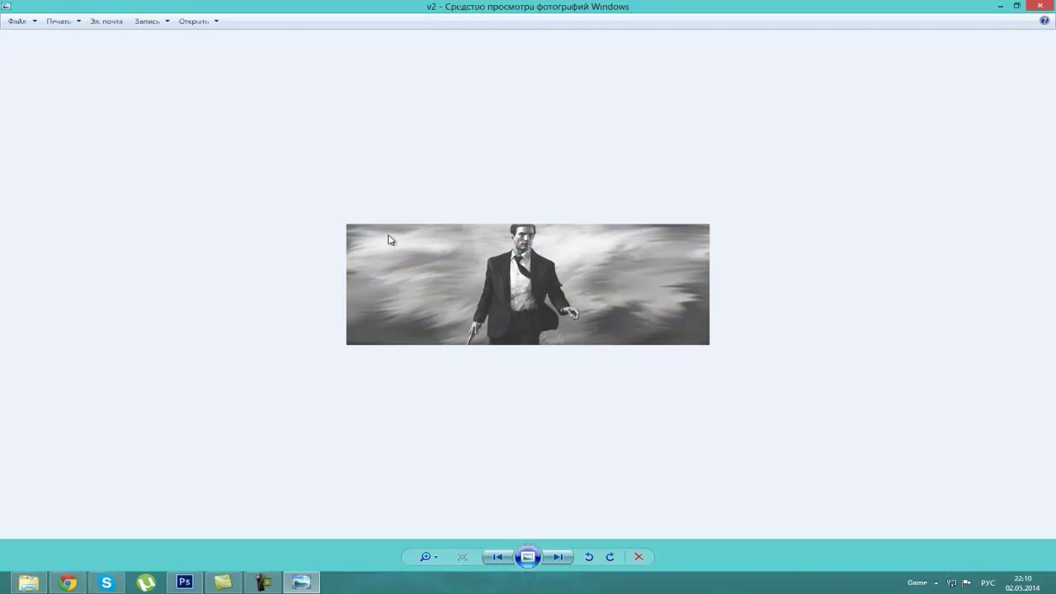
key(Right)
key(Right)
key(Right)
key(Left)
key(Escape)
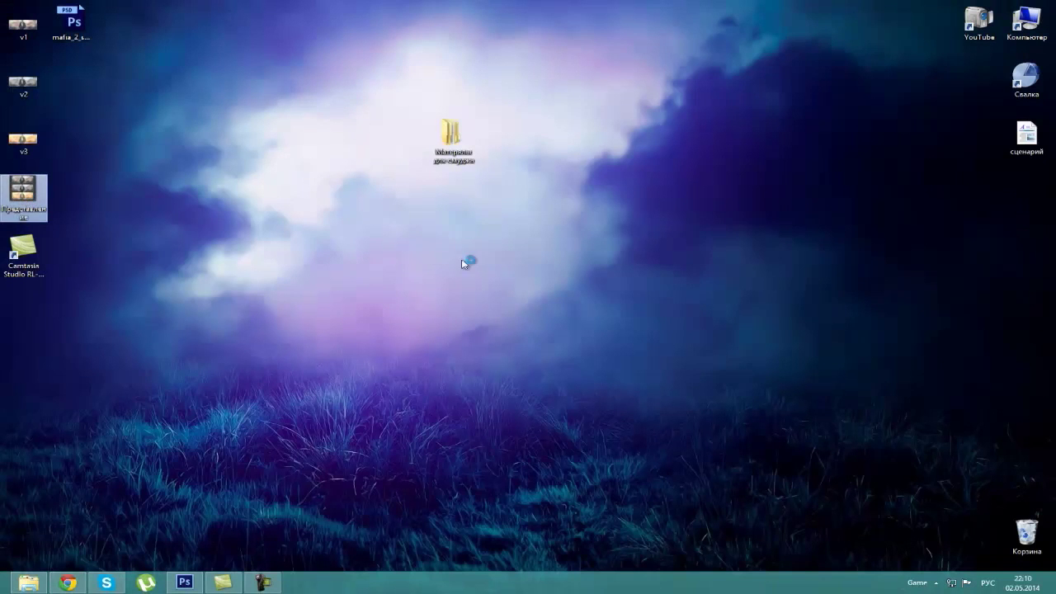
View the Представление comparison of all three versions, then open the desktop Photoshop file.
double_click(34, 189)
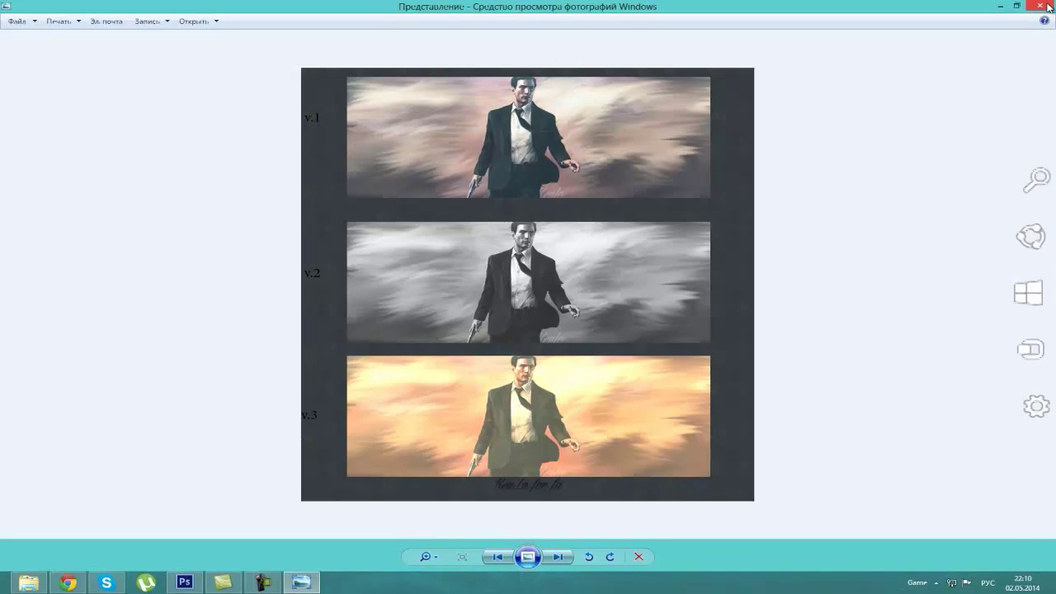
click(1053, 7)
drag(199, 94, 47, 3)
double_click(72, 24)
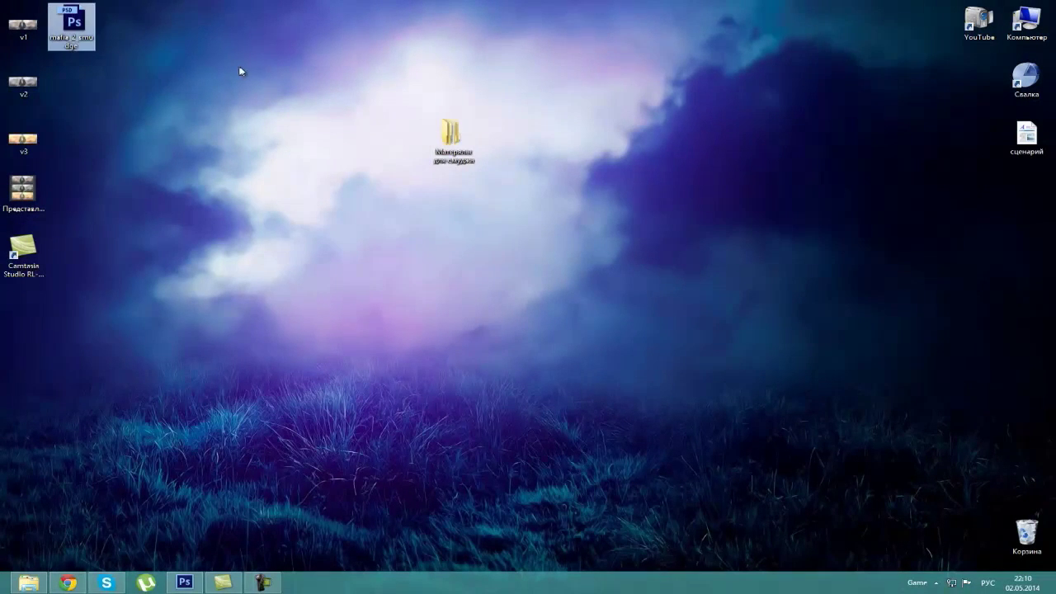
Refresh the desktop and open the render folder inside Матерялы для смуджа.
right_click(322, 123)
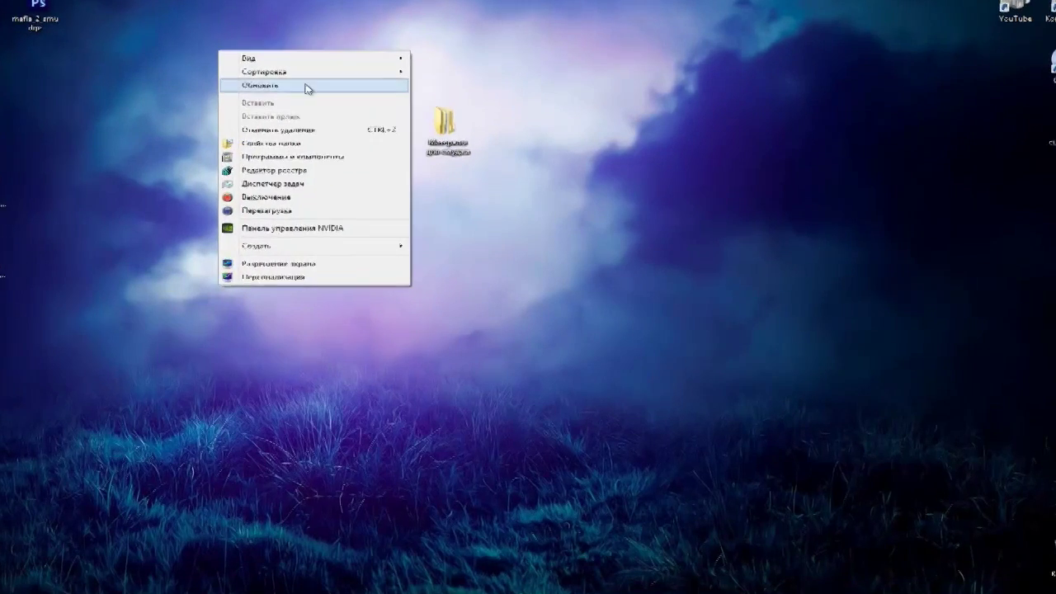
click(330, 97)
double_click(412, 73)
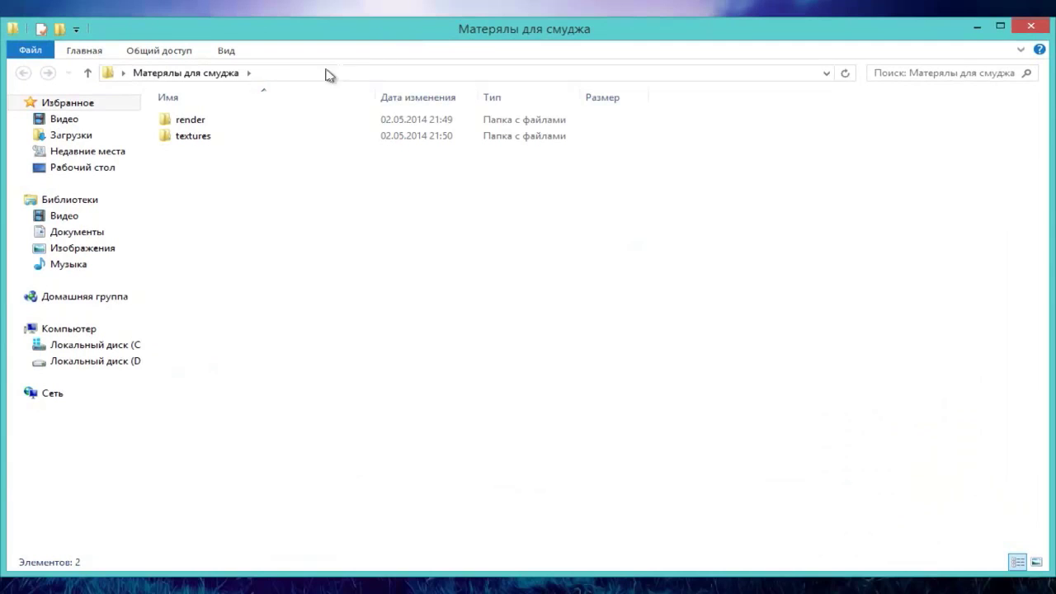
click(247, 120)
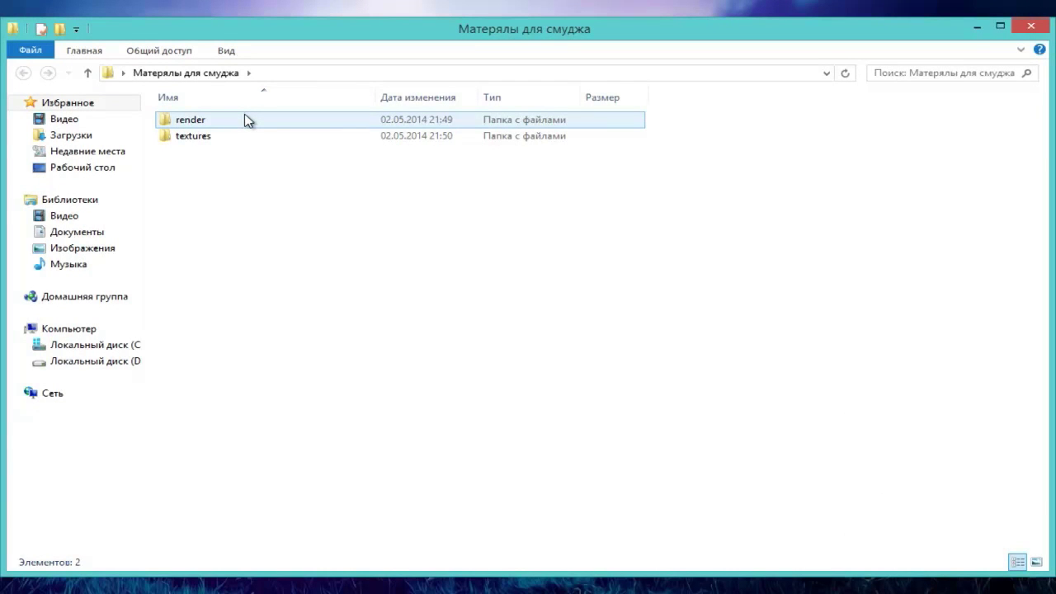
double_click(246, 120)
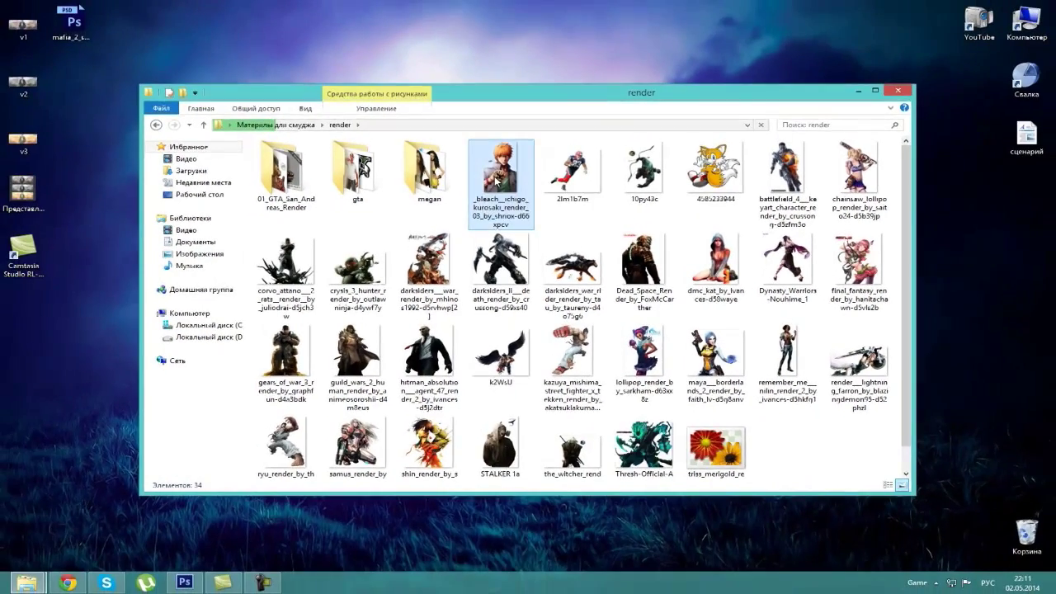
Preview the Bleach Ichigo render full size and compare it with the v1 banner.
double_click(495, 180)
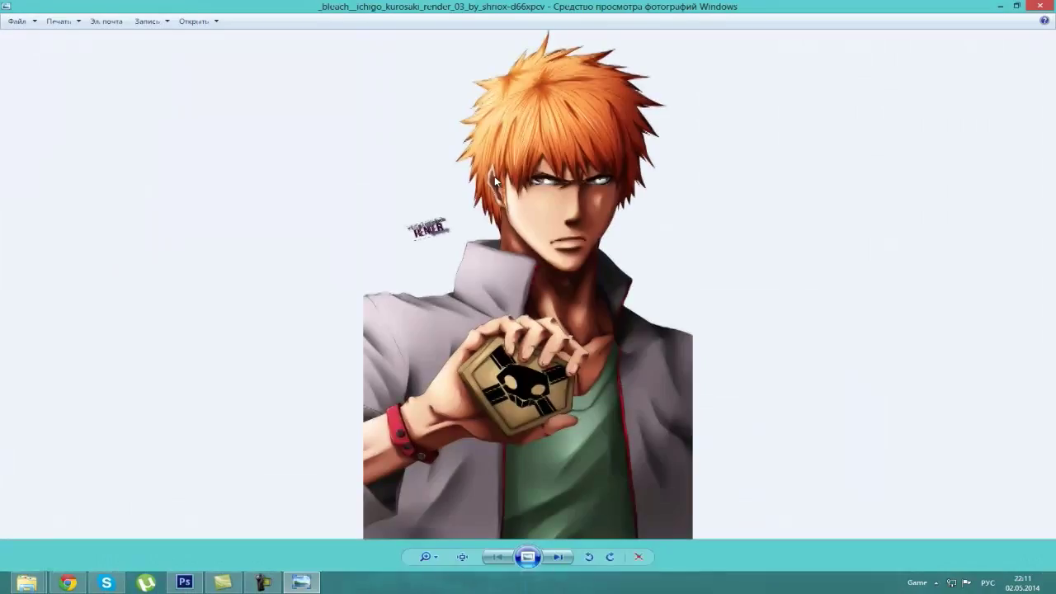
click(1041, 7)
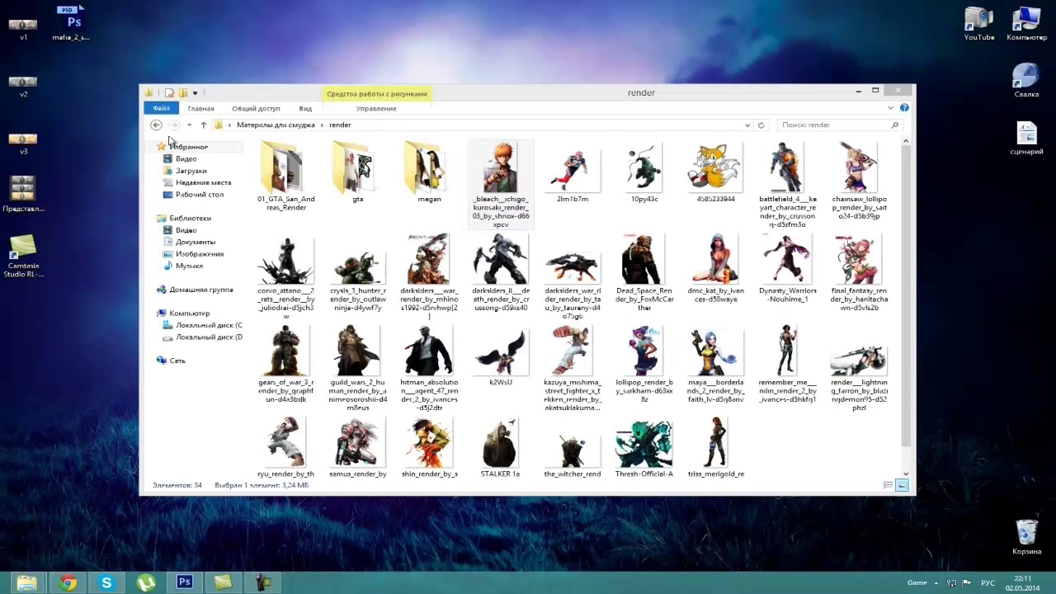
double_click(17, 34)
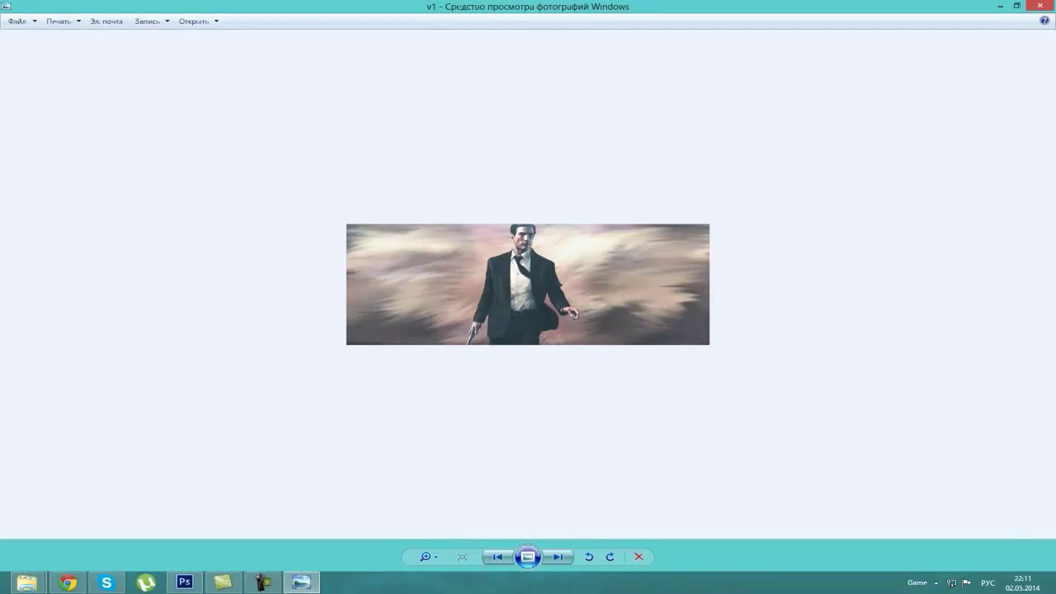
key(Escape)
scroll(495, 322, down, 1)
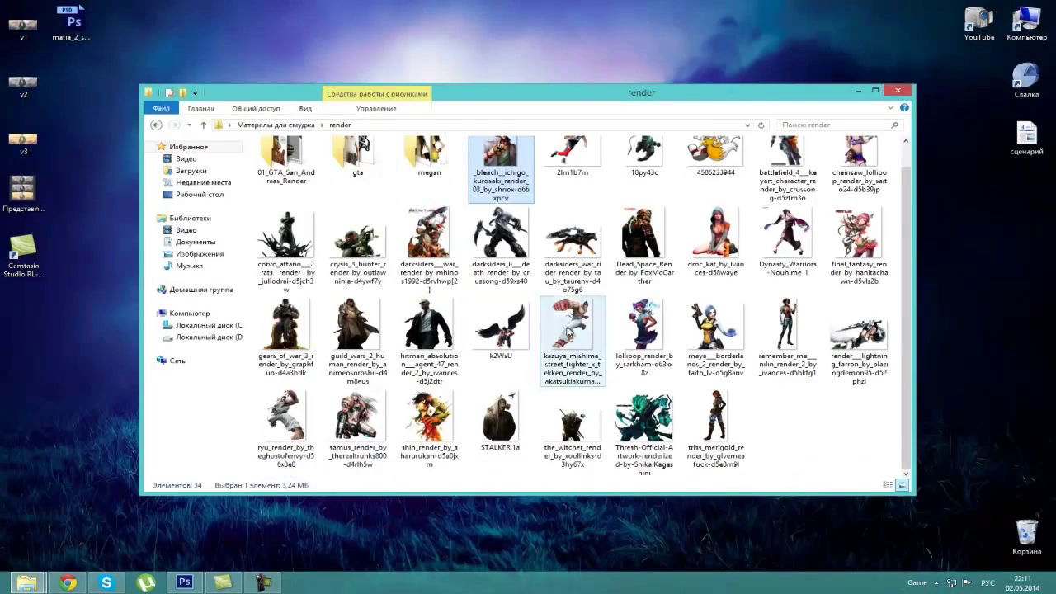
click(359, 239)
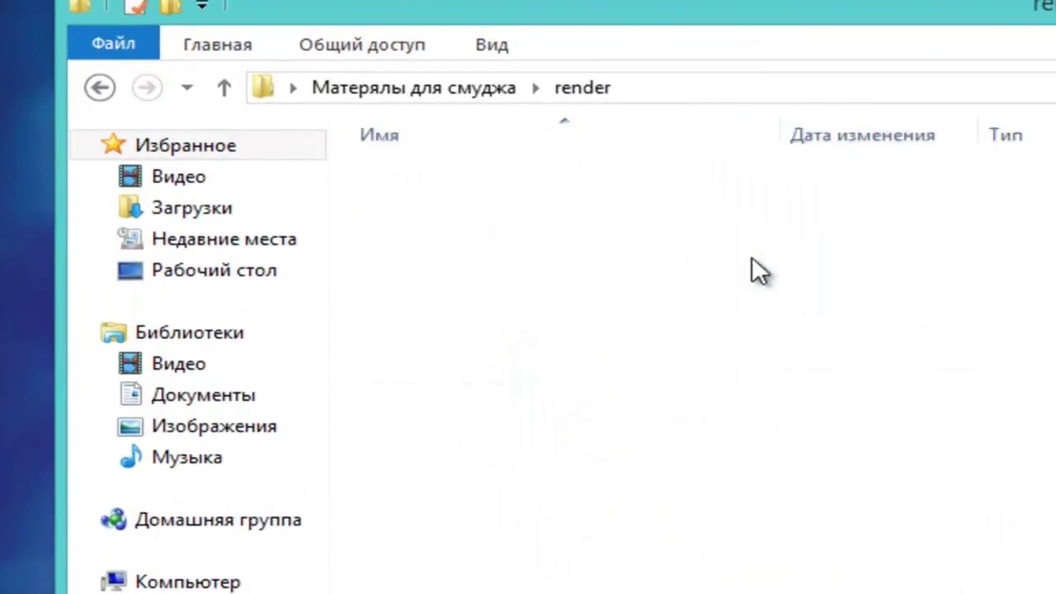
Browse the megan, gta and 01_GTA_San_Andreas_Render subfolders, then return to the materials folder.
double_click(760, 273)
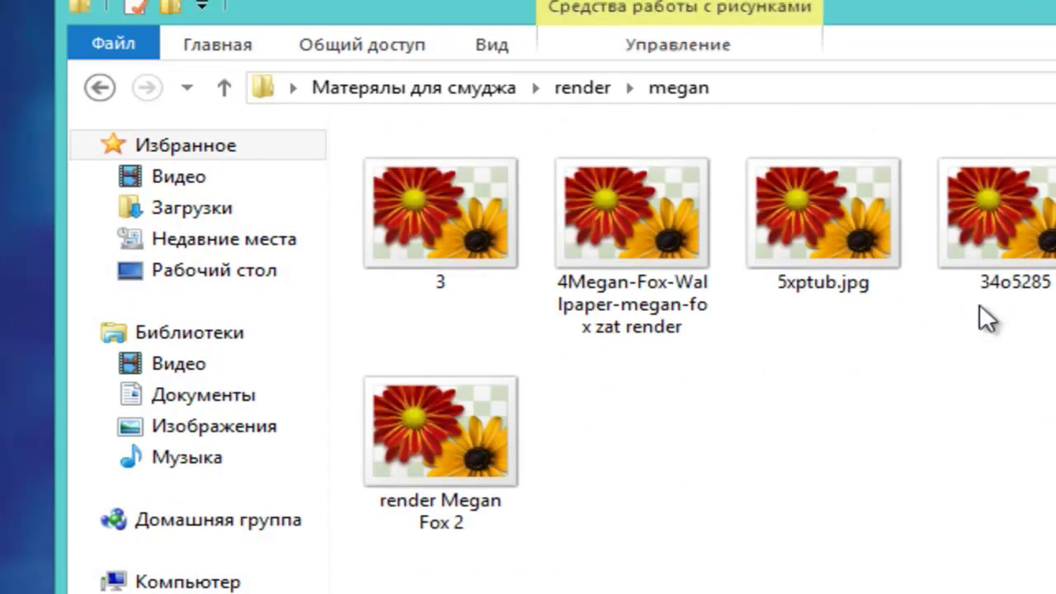
click(106, 94)
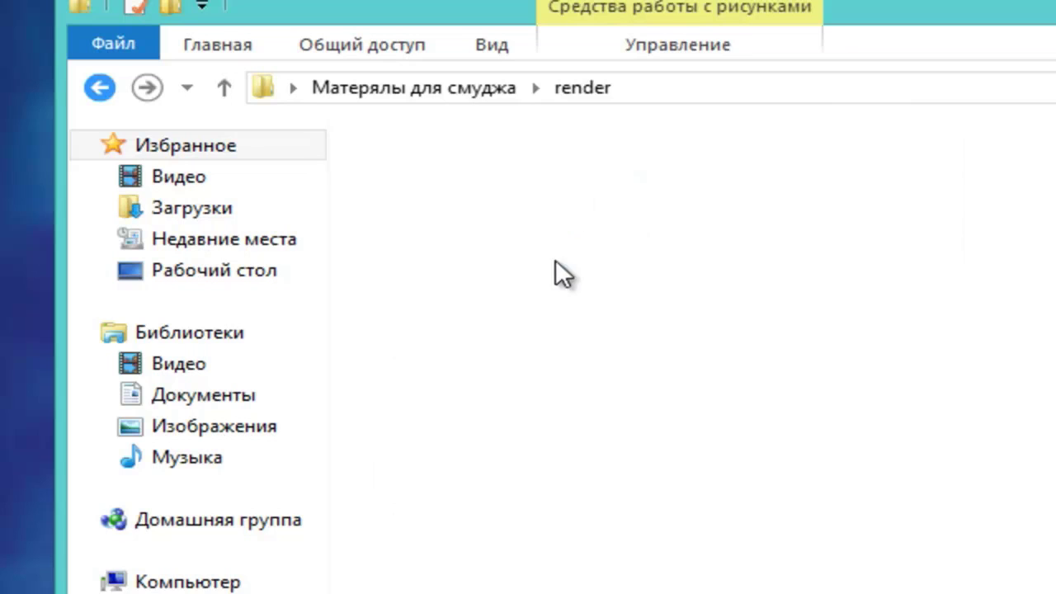
double_click(582, 235)
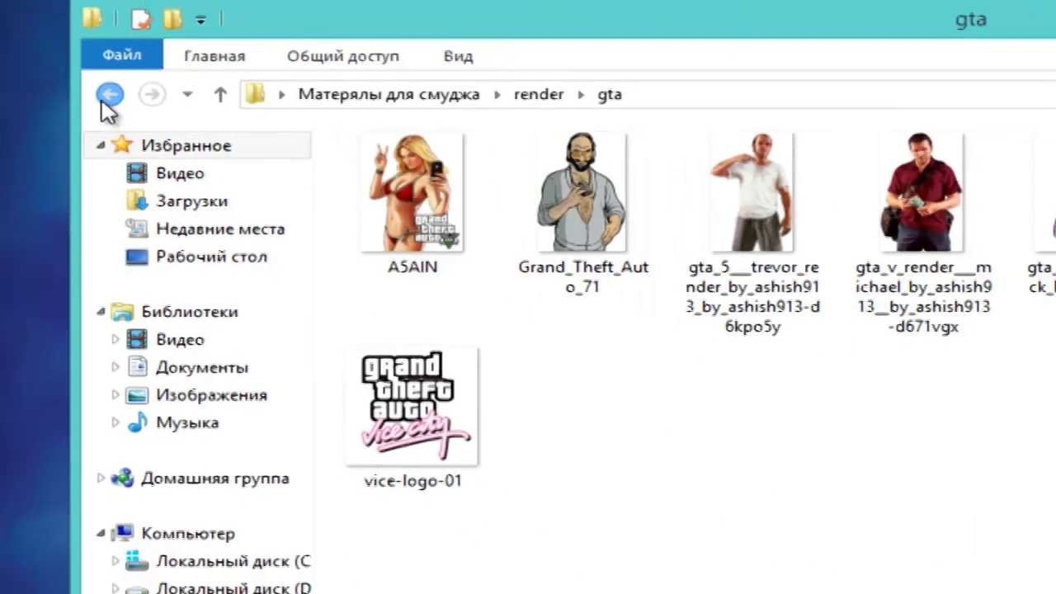
click(107, 94)
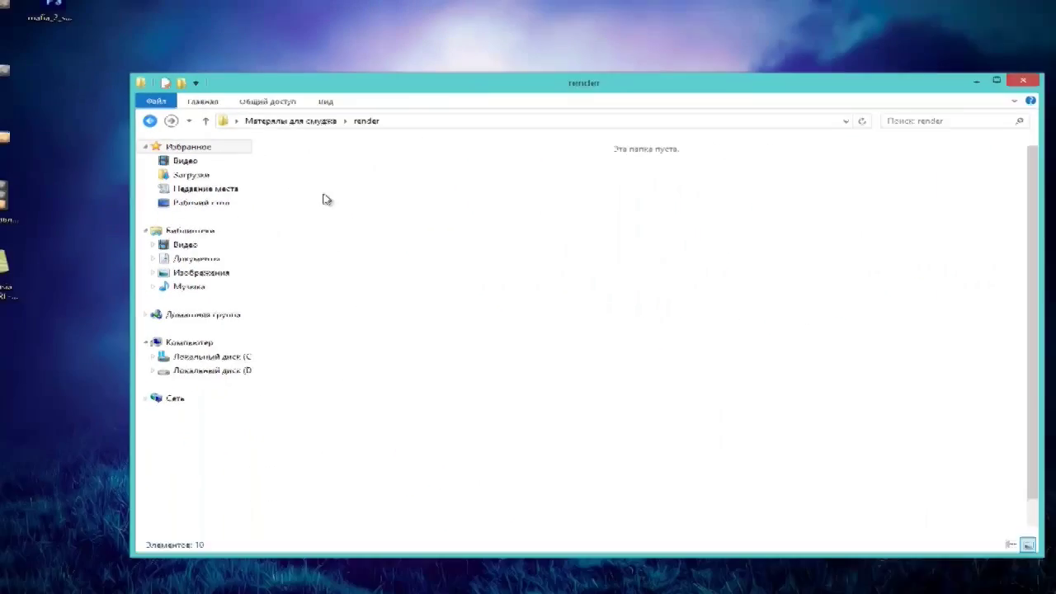
double_click(289, 169)
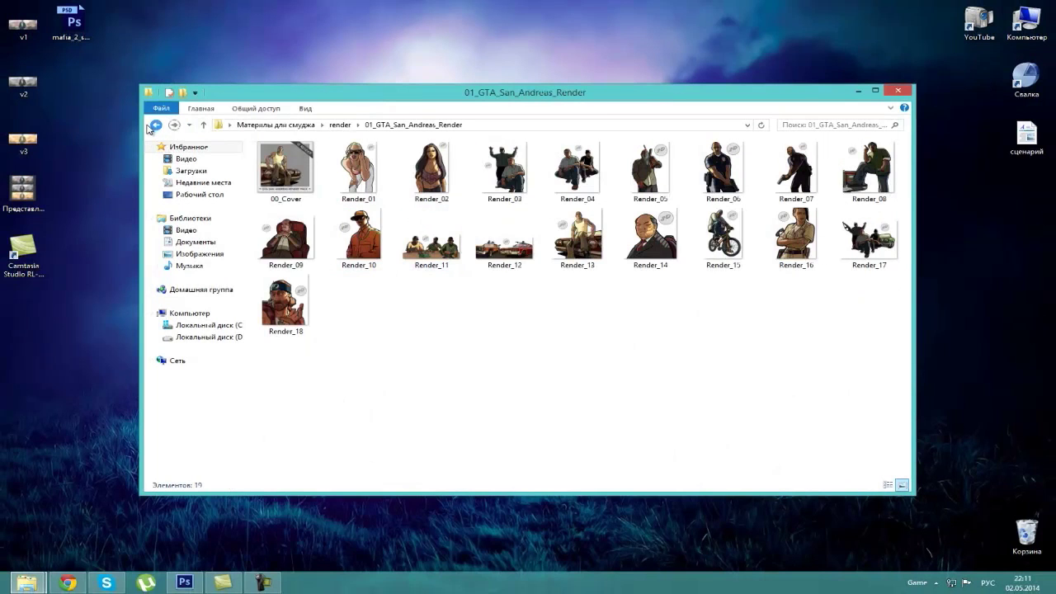
click(155, 125)
click(155, 125)
Open the textures folder and preview images in the first texture pack.
click(305, 173)
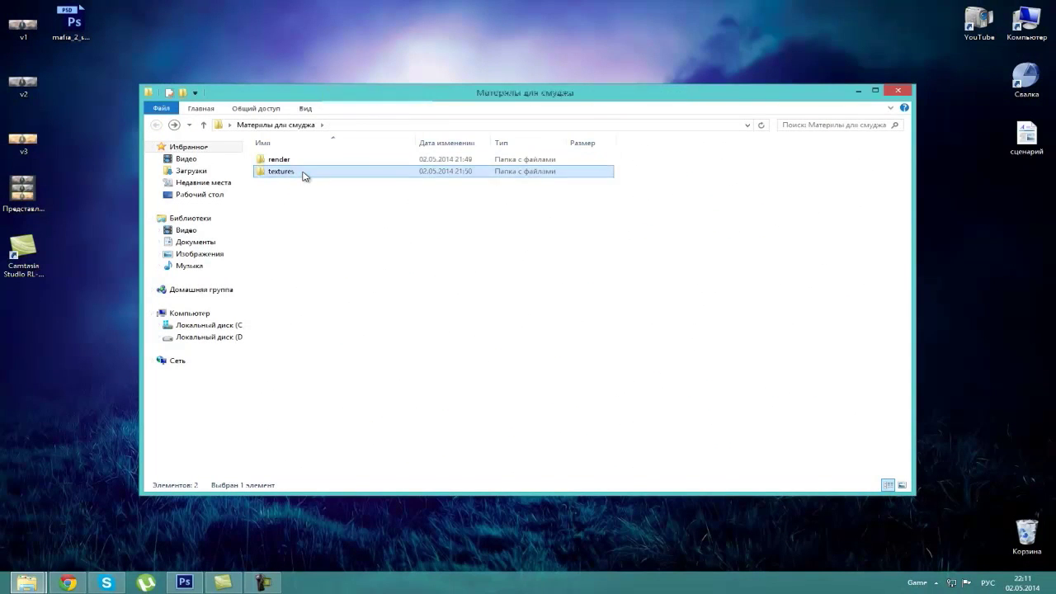
double_click(305, 174)
double_click(319, 160)
double_click(293, 163)
key(Right)
key(Right)
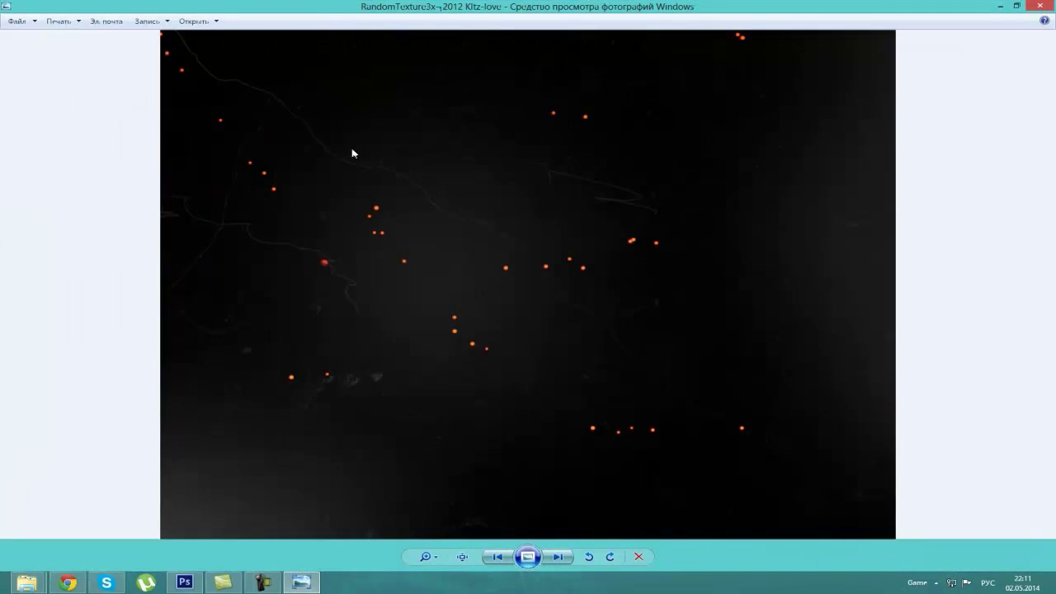
key(Escape)
click(155, 124)
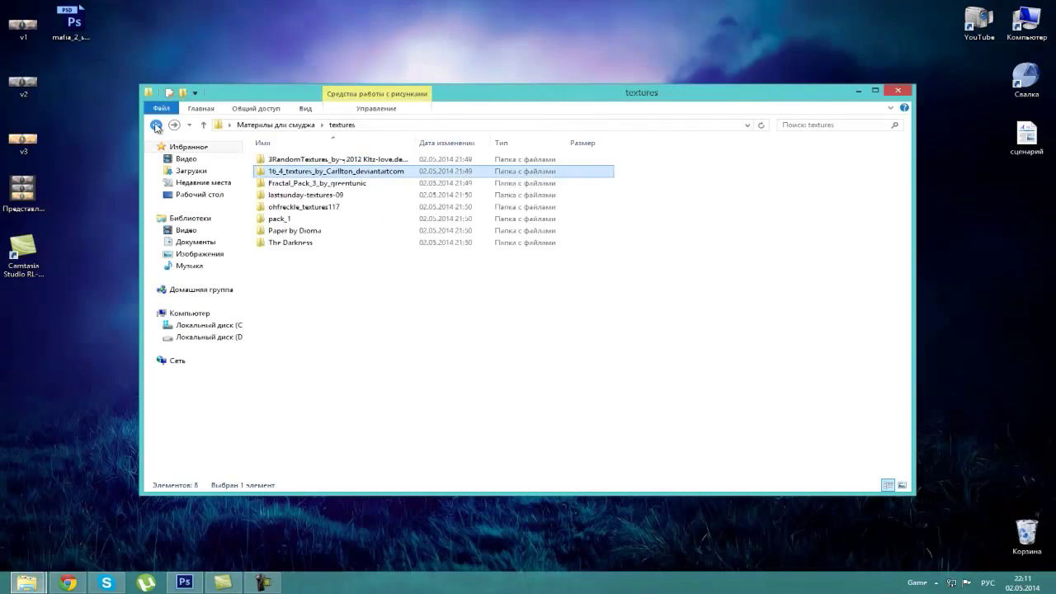
Flip through the 16_4_textures_by_Carllton images full size, from 1b_3 to 16_4.
key(Return)
key(Right)
key(Right)
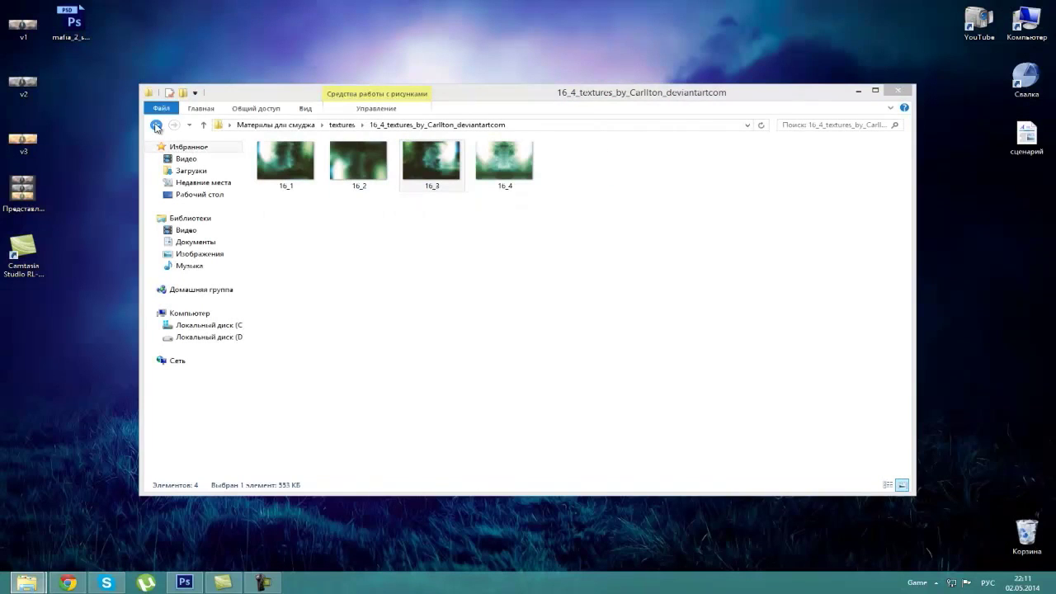
double_click(452, 139)
key(Right)
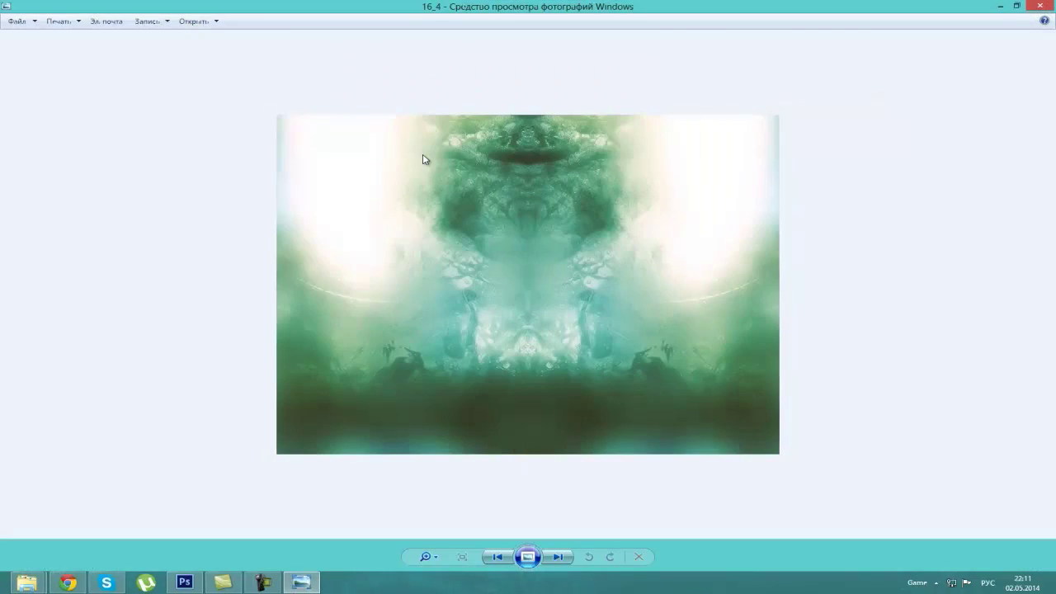
key(Left)
key(Left)
key(Right)
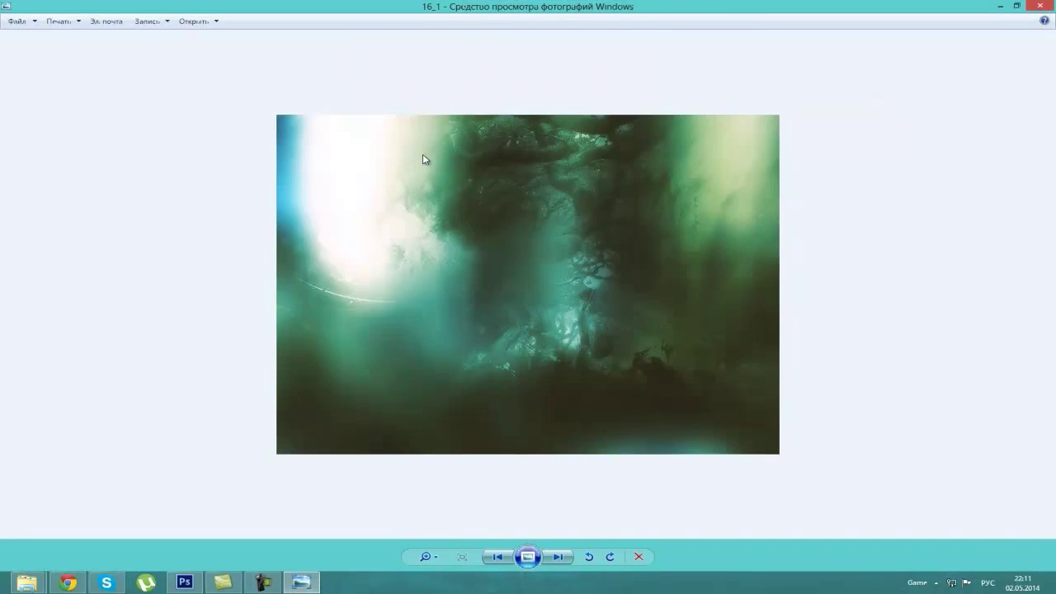
key(Left)
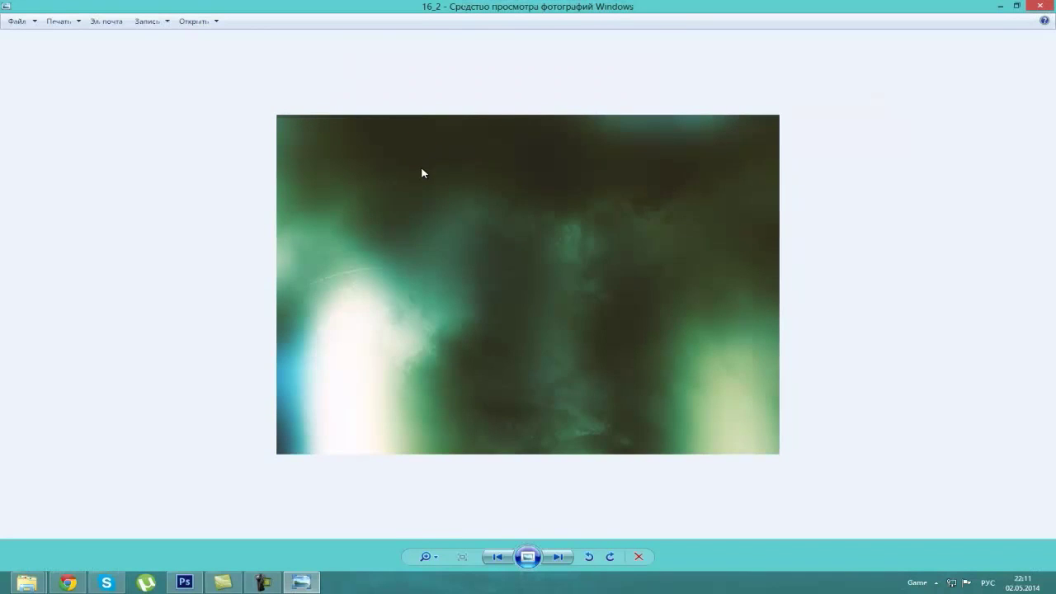
key(Right)
key(Right)
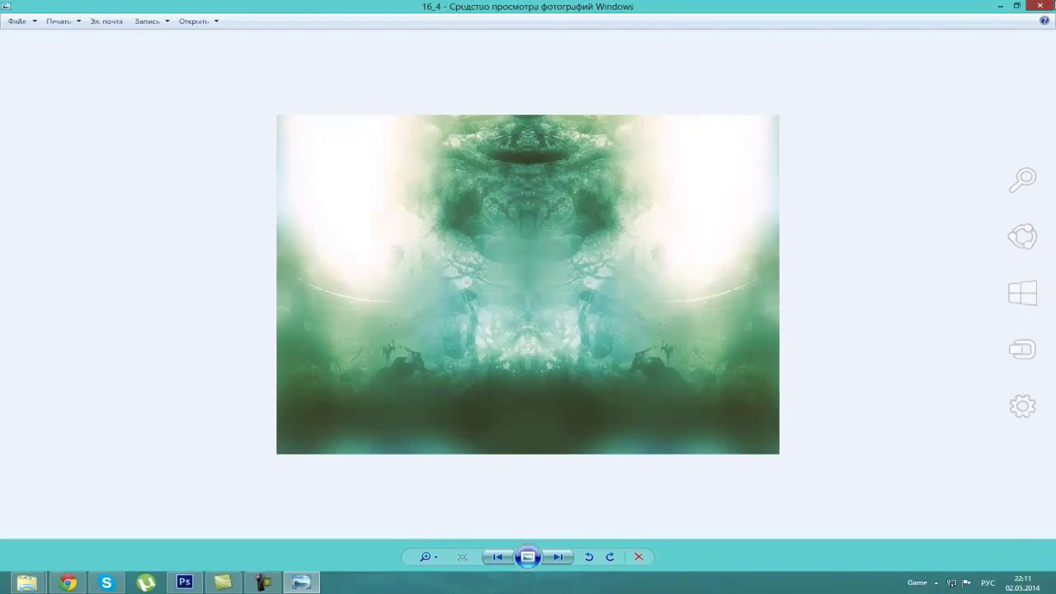
click(1040, 6)
Preview 16_2 and the next texture full size, then return to the textures folder.
click(361, 164)
double_click(360, 163)
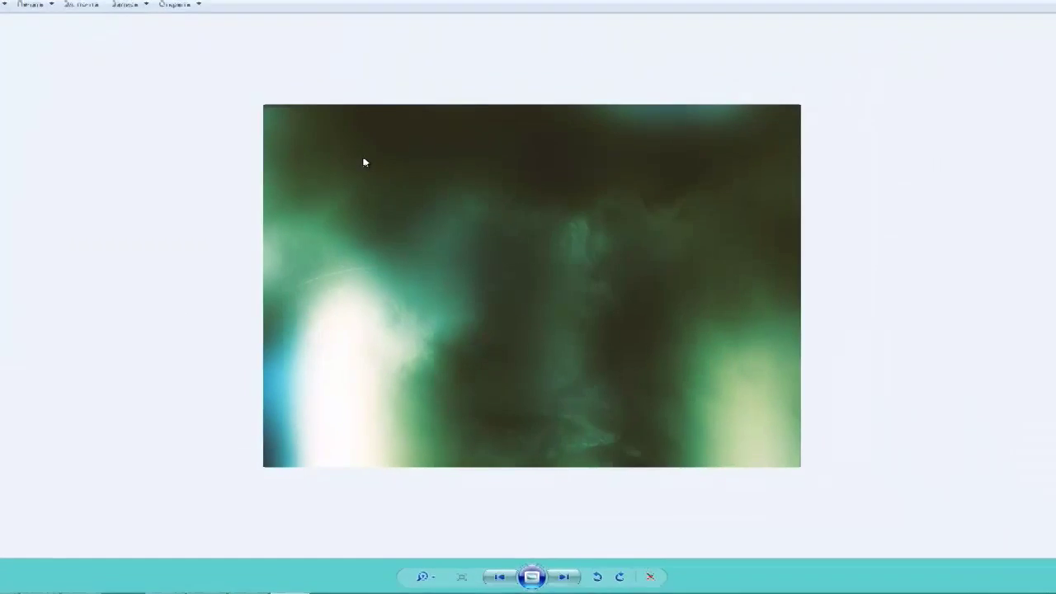
key(Right)
key(Right)
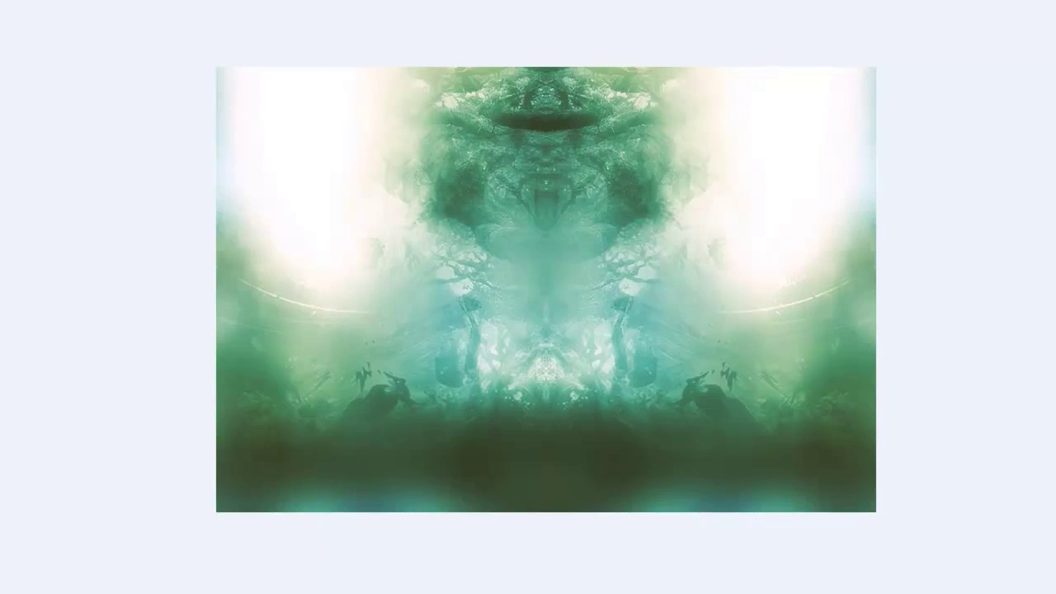
key(Escape)
click(57, 82)
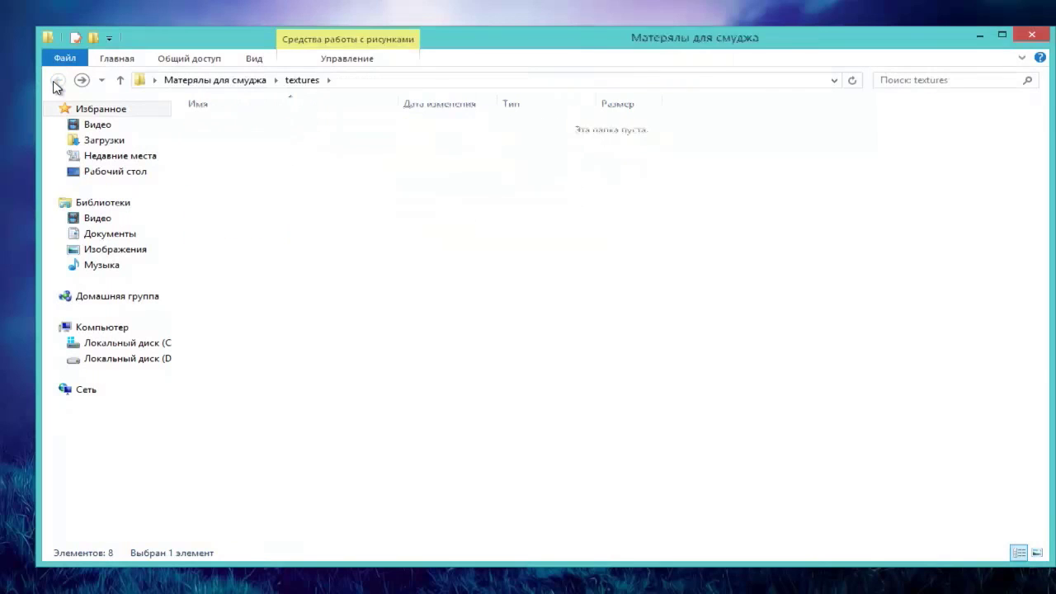
Open the ohfreckle_textures117 folder and step through its 117 textures full size.
double_click(240, 171)
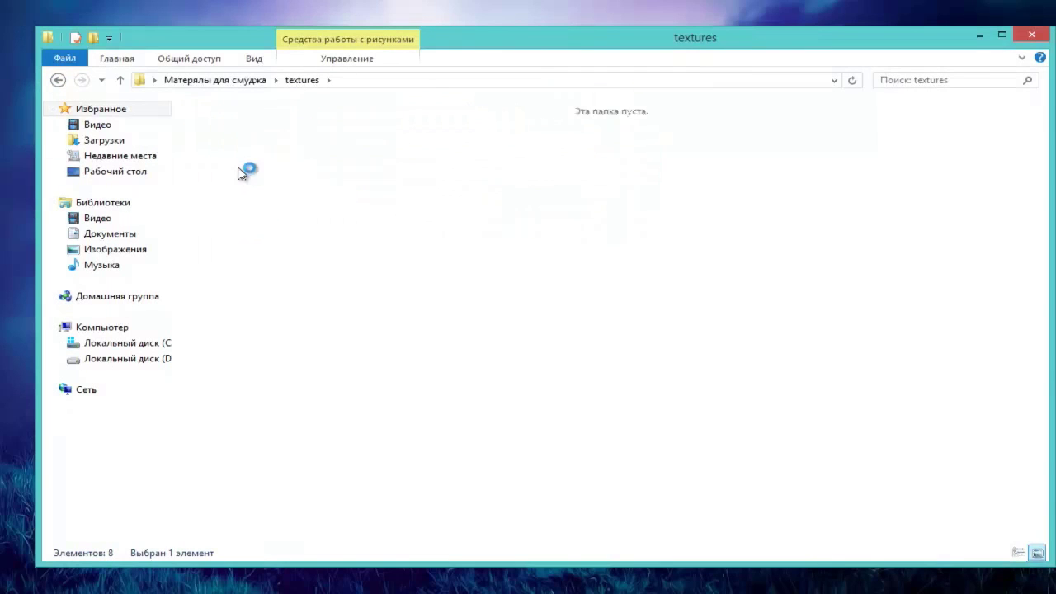
click(56, 80)
key(Down)
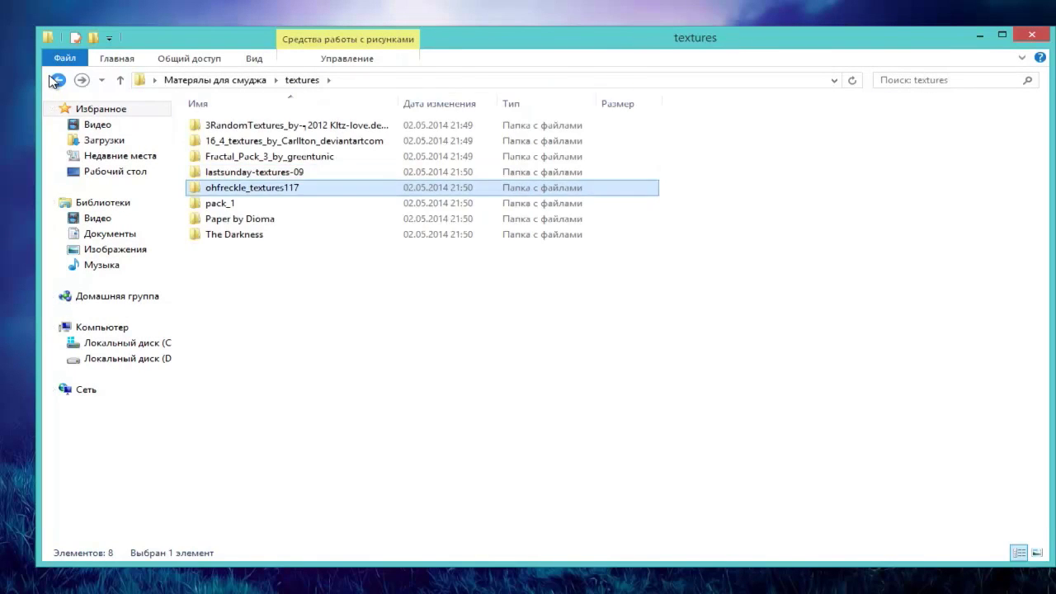
key(Return)
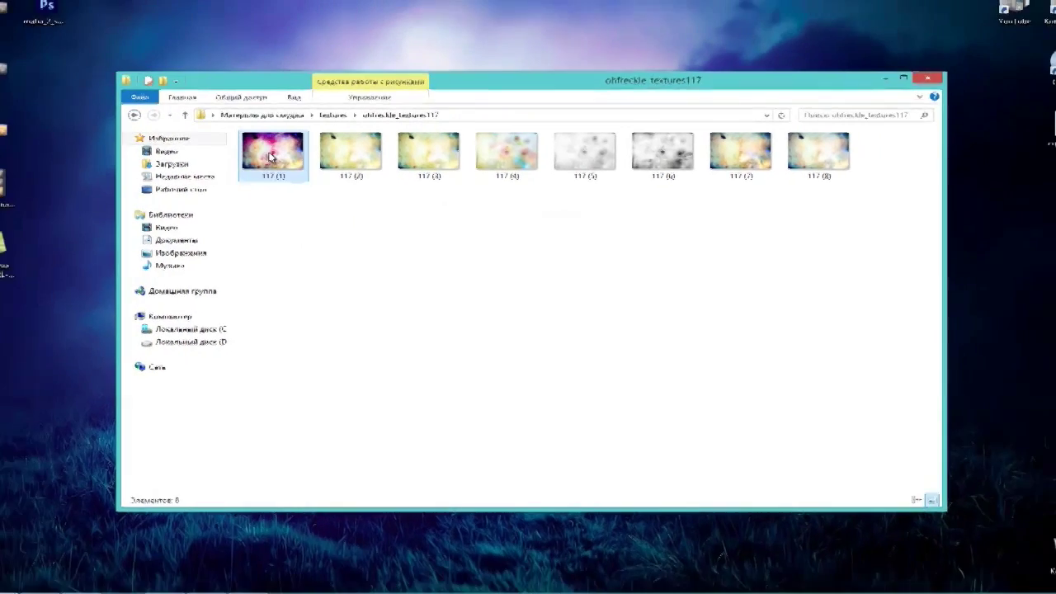
double_click(273, 140)
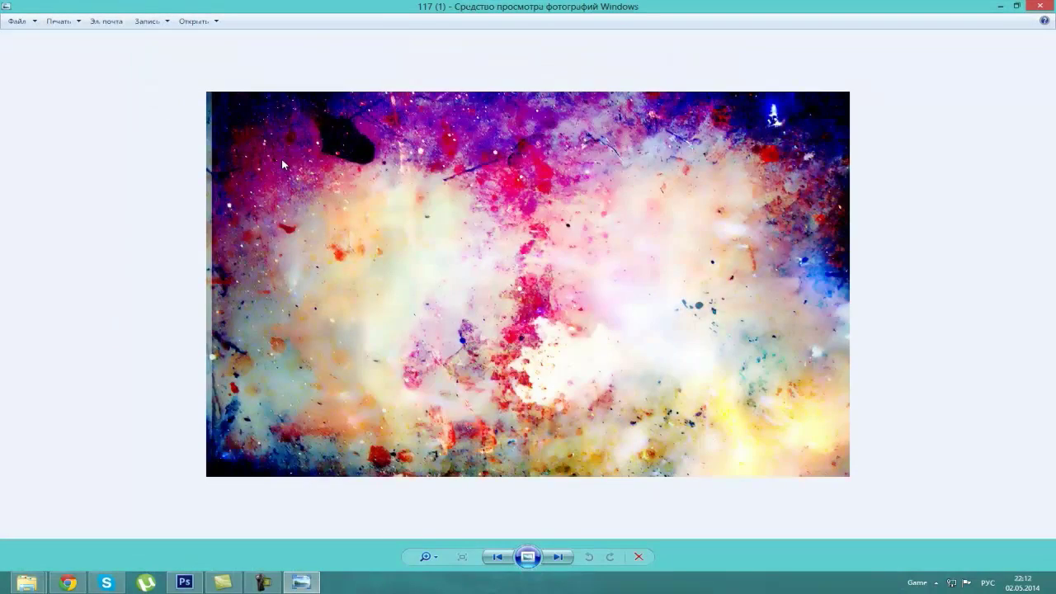
key(Right)
key(Right)
key(Right)
key(Right)
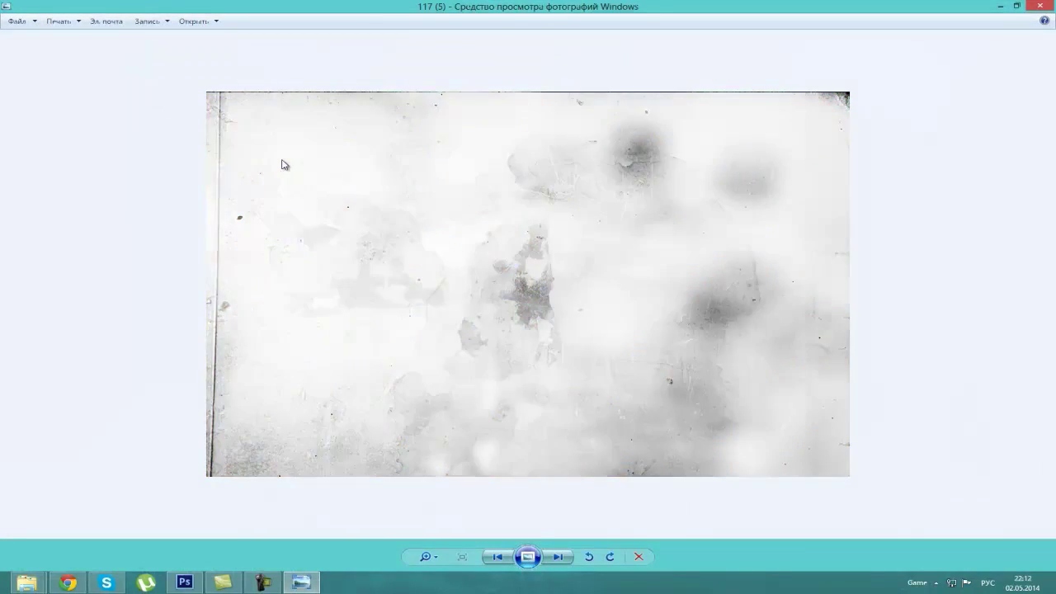
key(Right)
key(Right)
key(Right)
Look inside the pack_1 and Paper by Dioma texture folders.
key(Right)
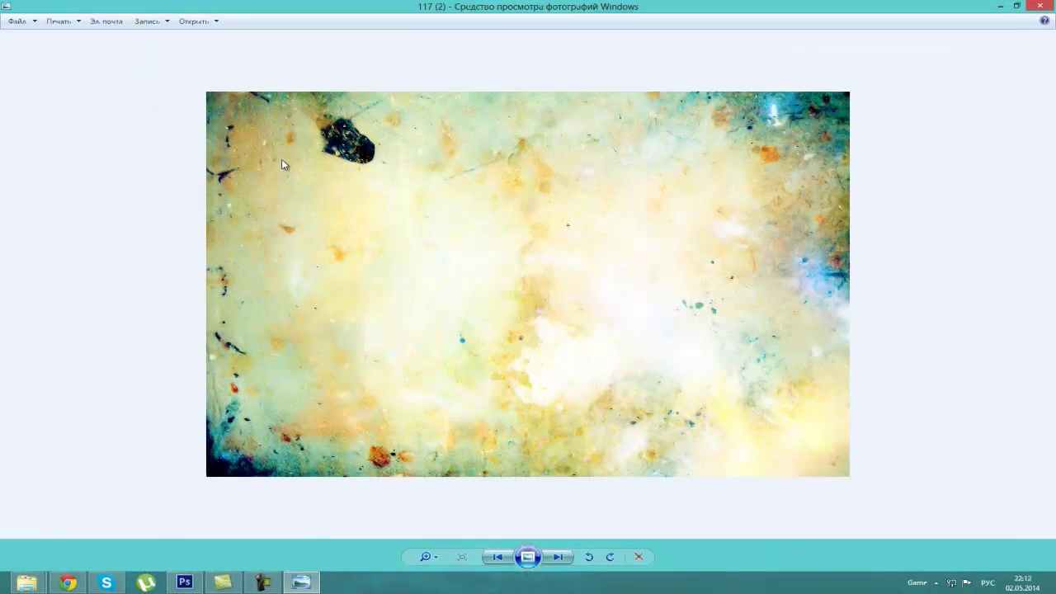
key(Left)
key(Left)
key(Right)
key(Escape)
click(155, 126)
key(Down)
key(Return)
key(Right)
click(155, 126)
key(Down)
key(Return)
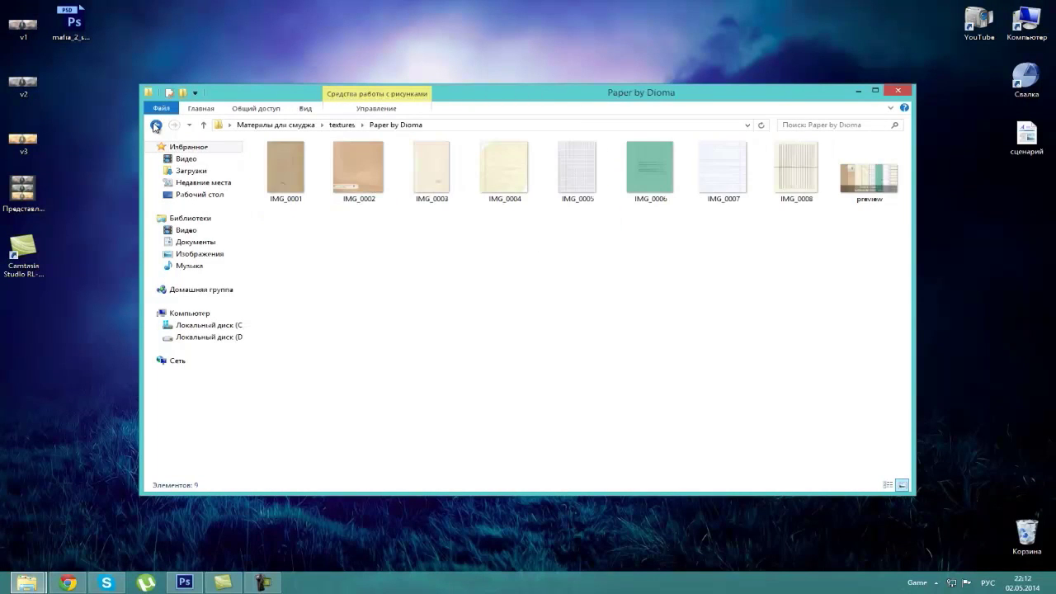
click(155, 126)
Open The Darkness folder and preview The Darkness IV and V full size.
key(Down)
key(Return)
click(526, 159)
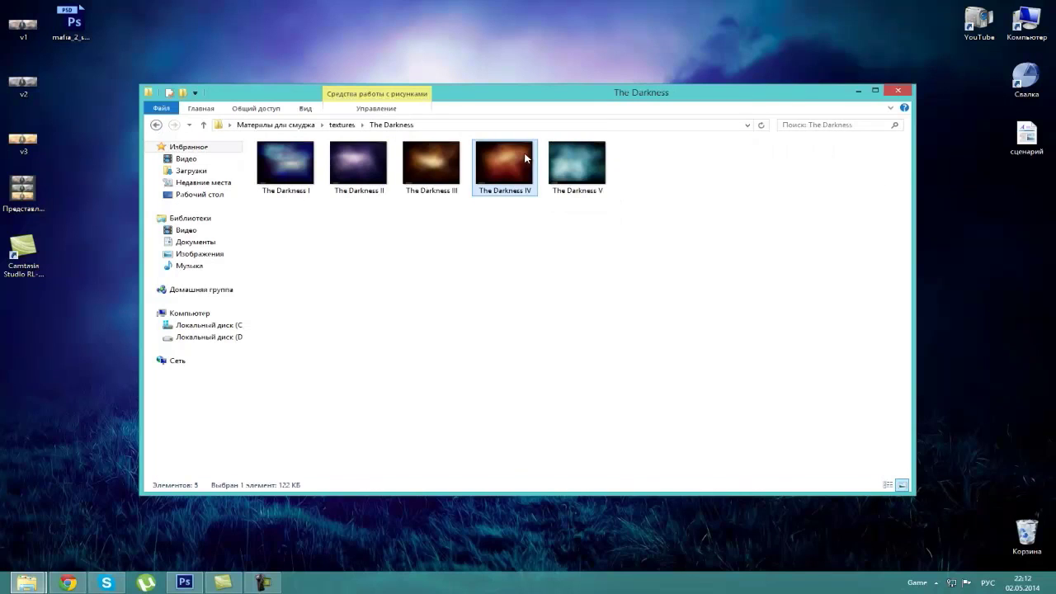
double_click(526, 159)
key(Right)
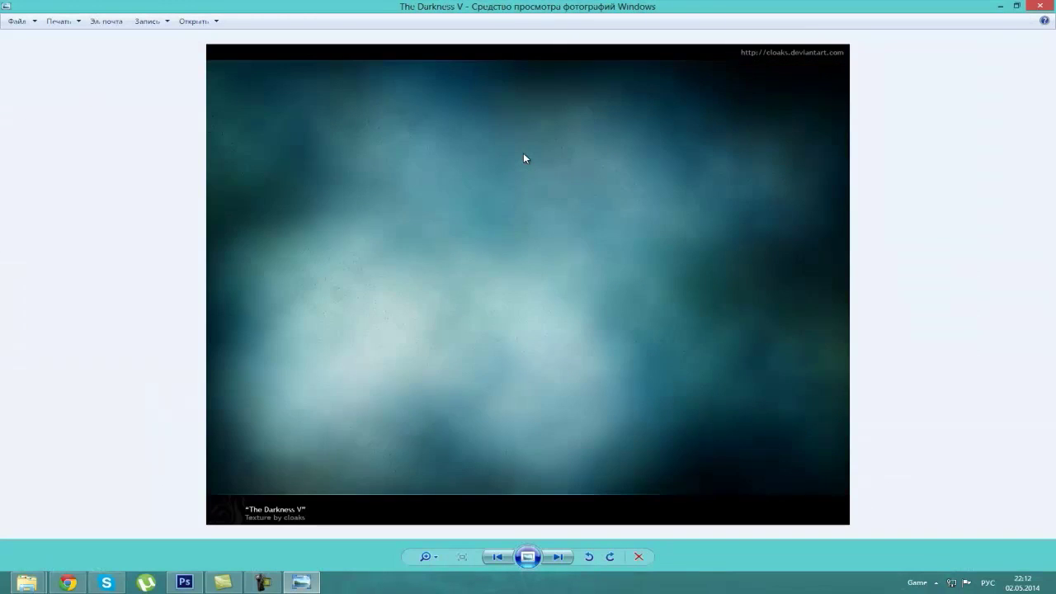
key(Left)
key(Left)
key(Left)
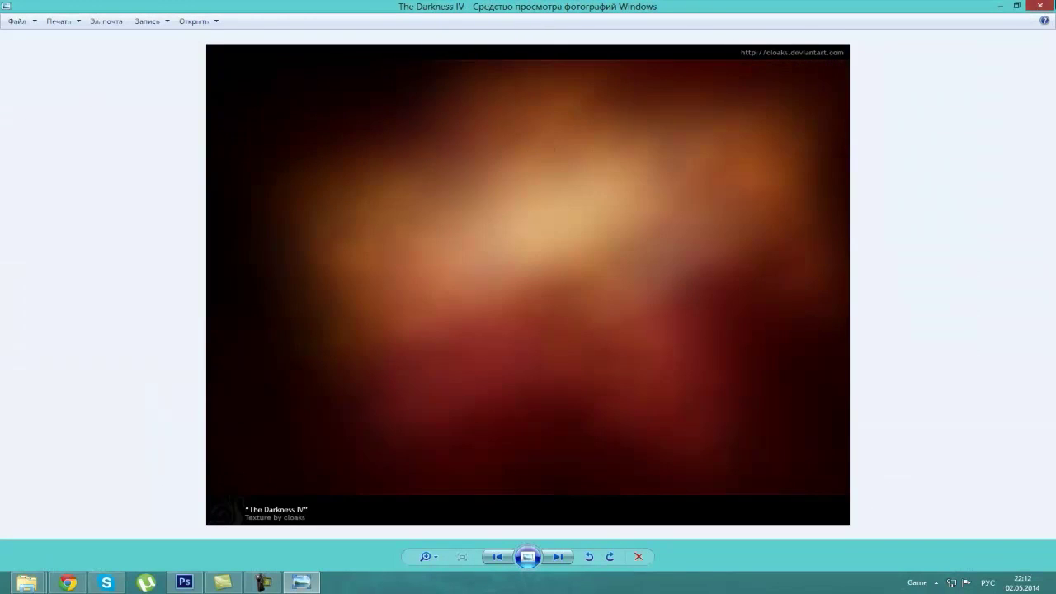
key(Escape)
Compare the 16_4 and Fractal_Pack_3_by_greentunic folders, settling on Fractal_Pack_3.
click(155, 125)
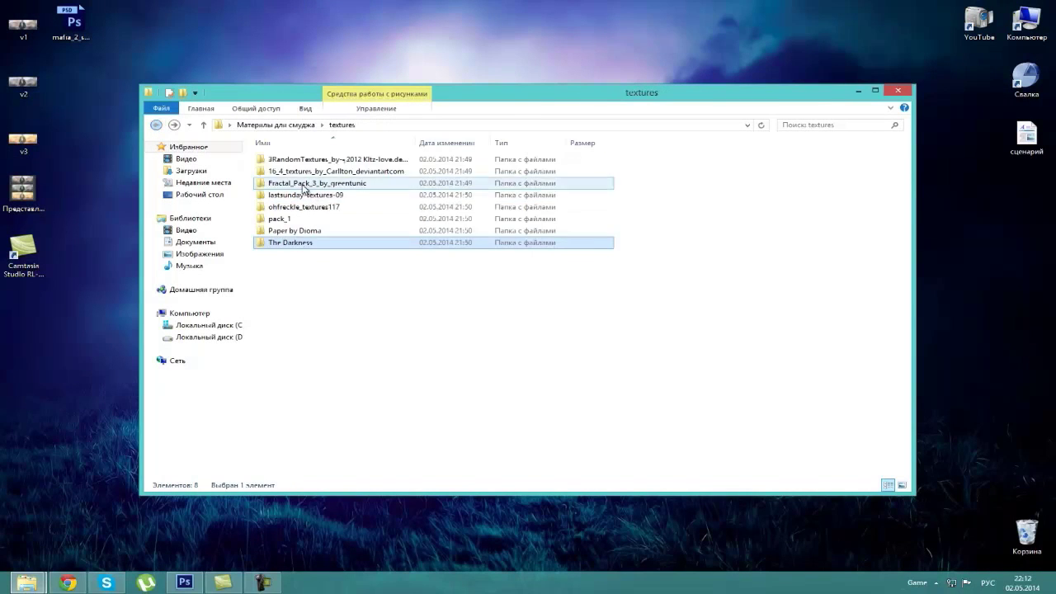
double_click(276, 160)
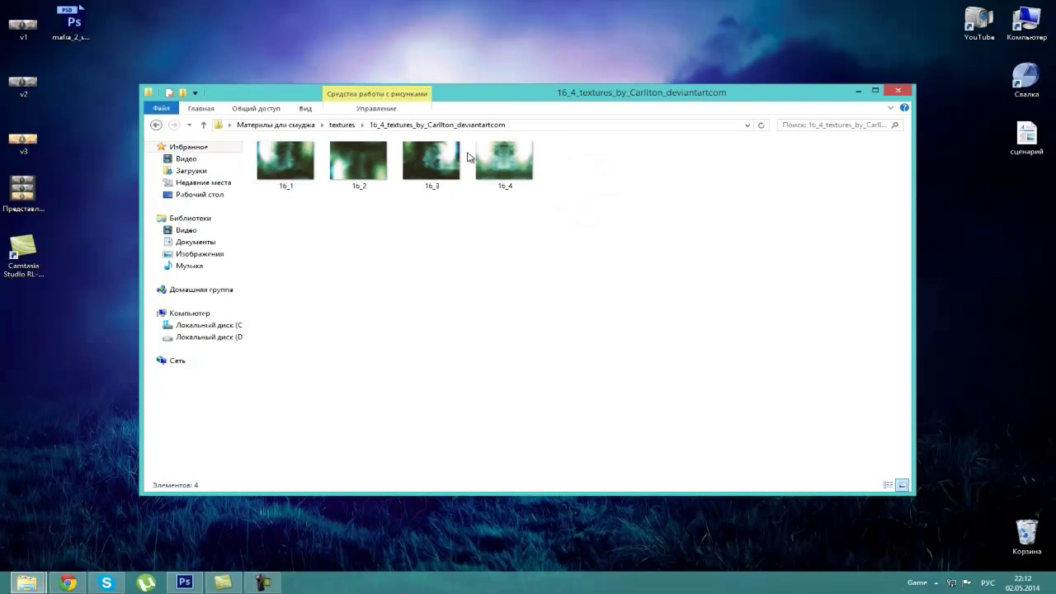
click(156, 125)
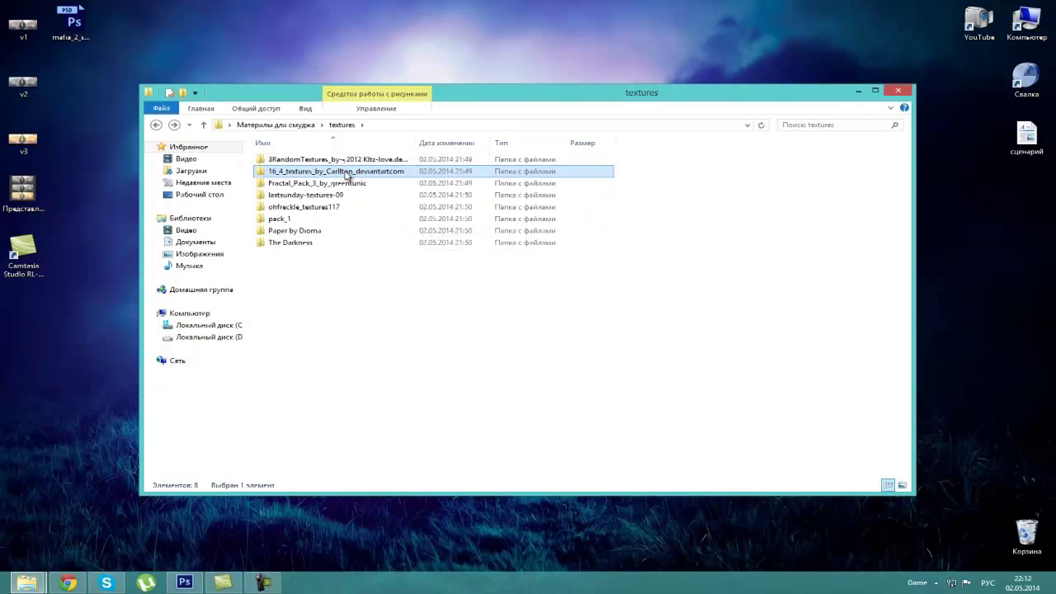
double_click(339, 182)
click(155, 125)
double_click(330, 165)
click(155, 124)
double_click(334, 179)
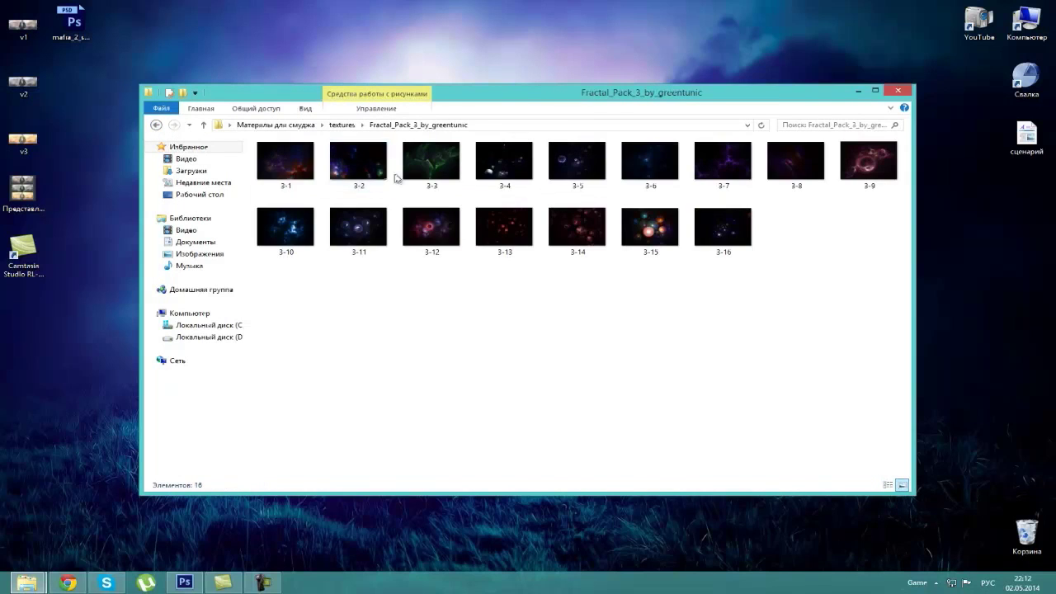
Preview fractals 3-1 to 3-4 and move the green 3-3 onto the desktop.
double_click(285, 158)
key(Right)
key(Right)
key(Right)
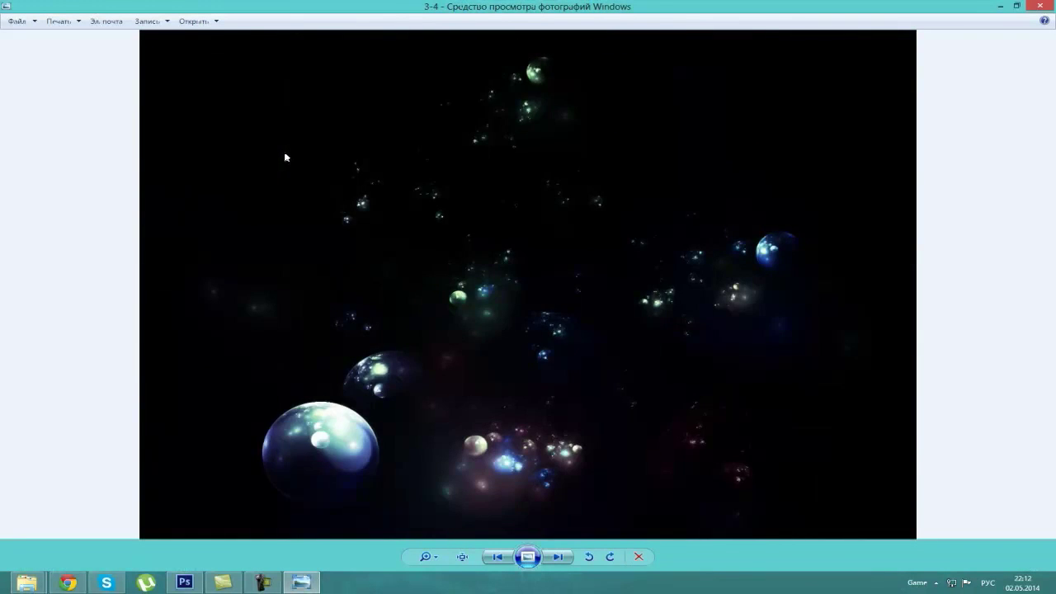
key(Left)
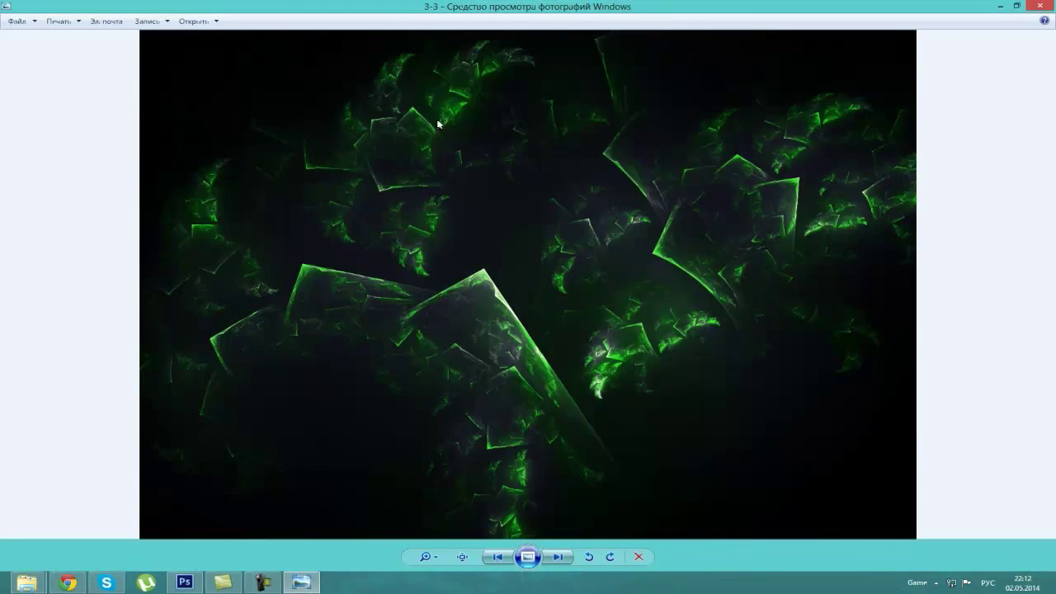
key(Escape)
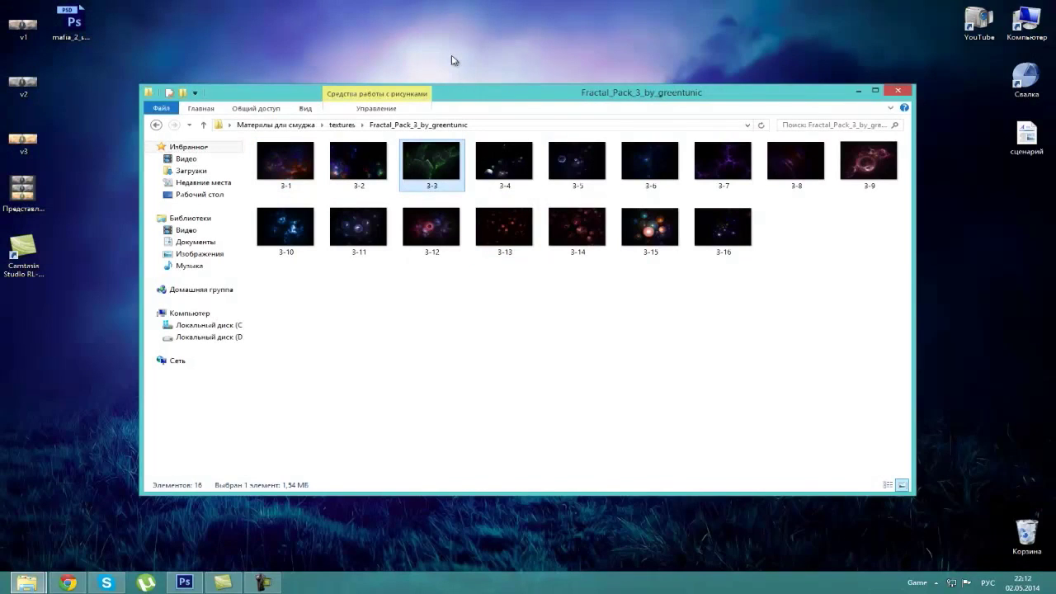
drag(452, 60, 452, 58)
click(159, 124)
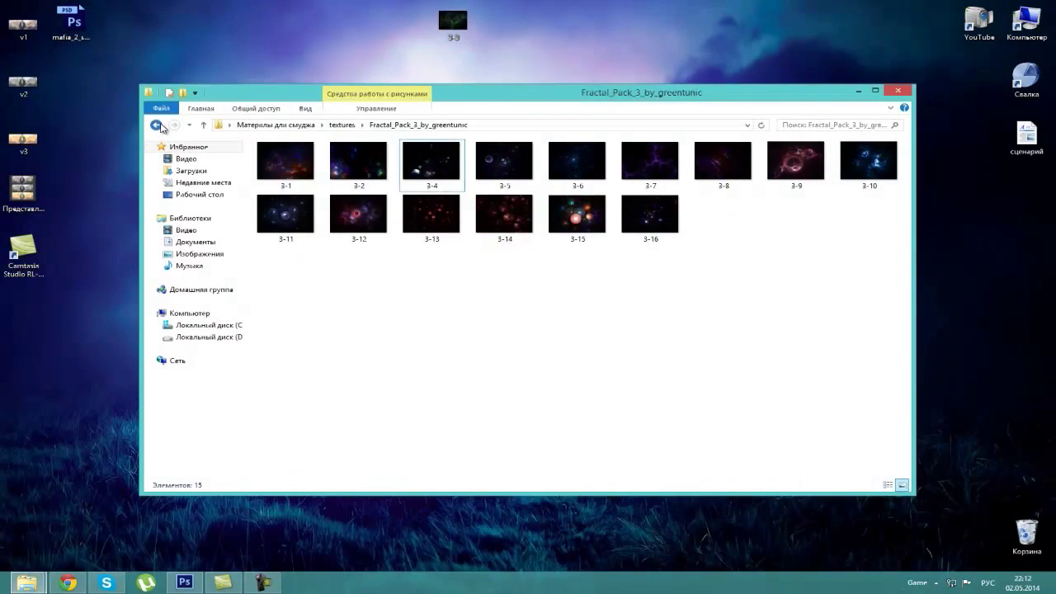
click(158, 125)
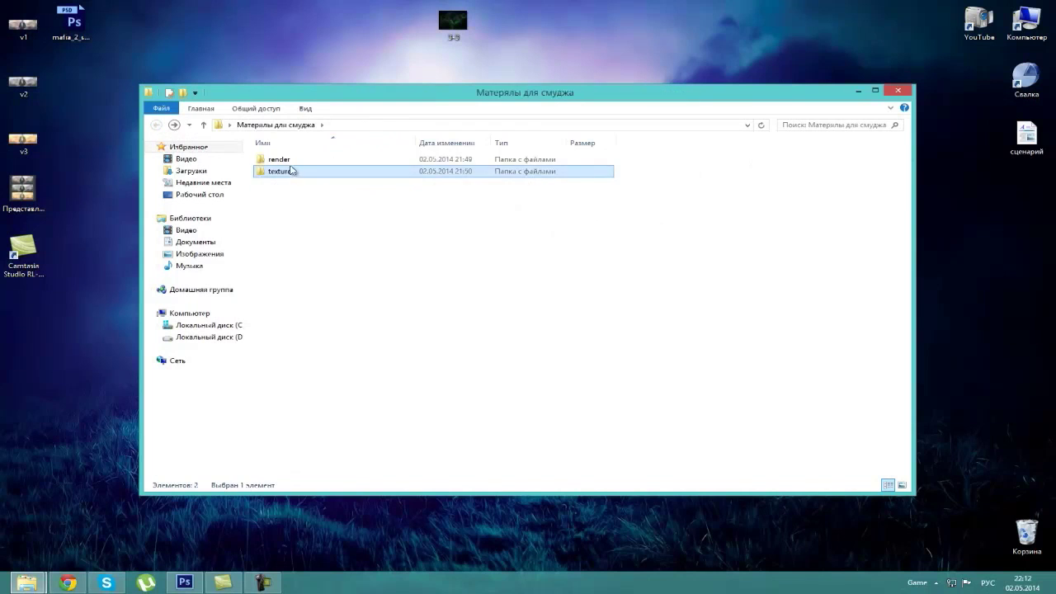
Open the render folder and preview the Thresh render and its neighbours full size.
double_click(290, 160)
key(Right)
key(Right)
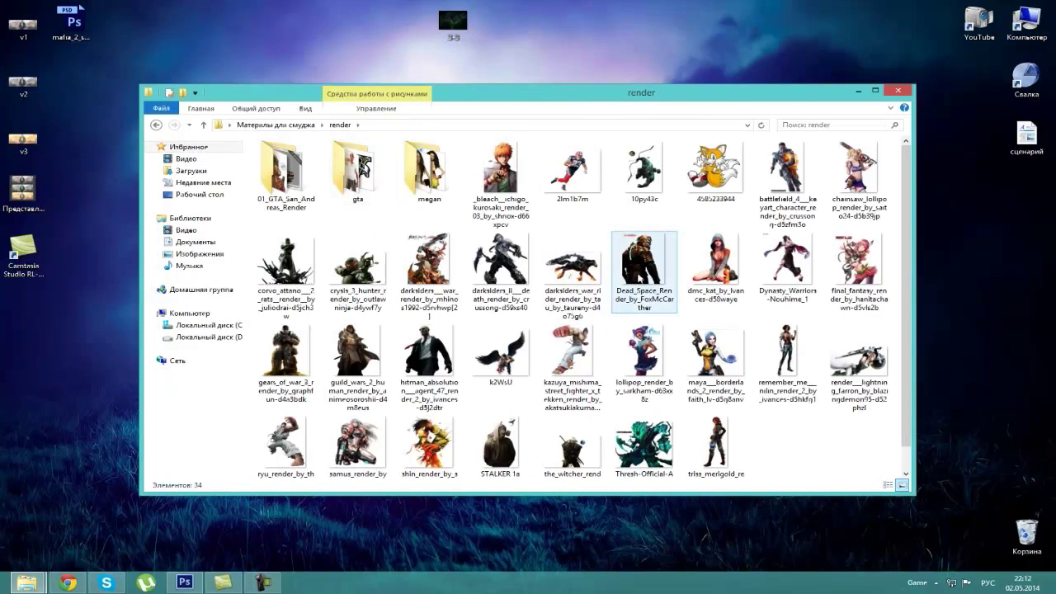
click(648, 442)
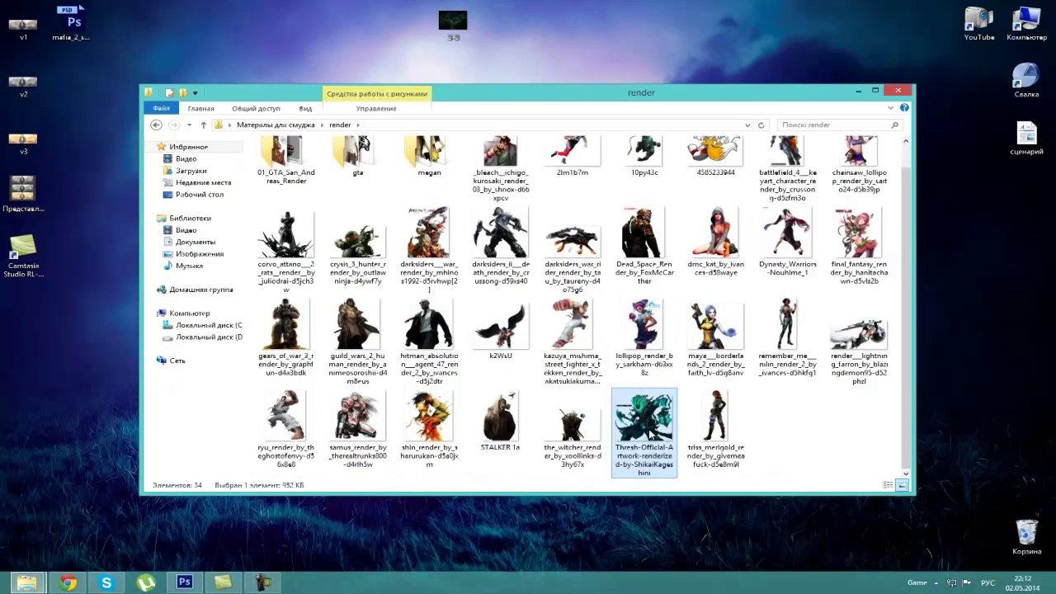
double_click(651, 432)
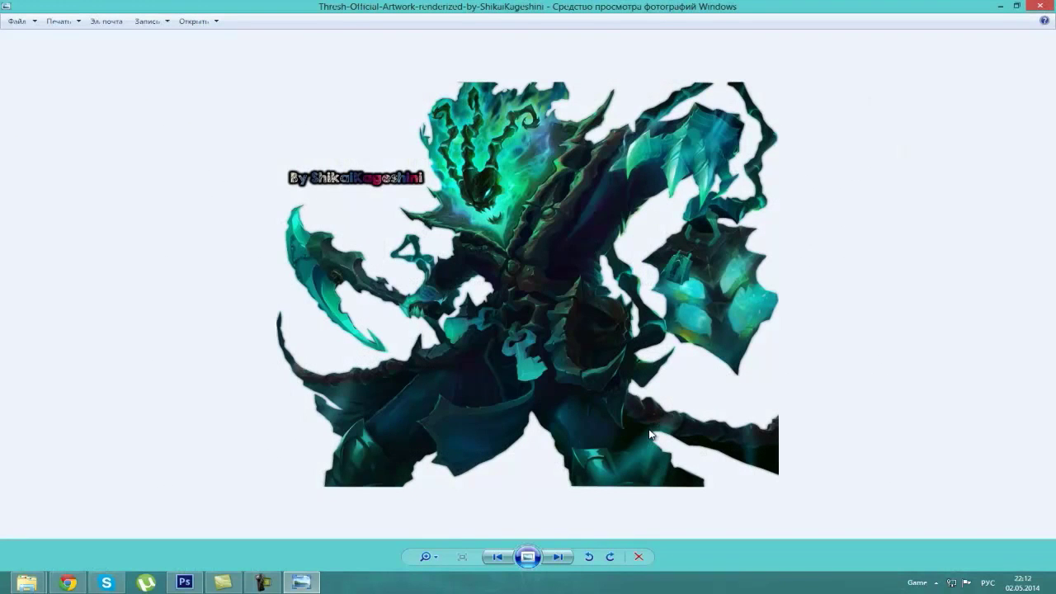
key(Right)
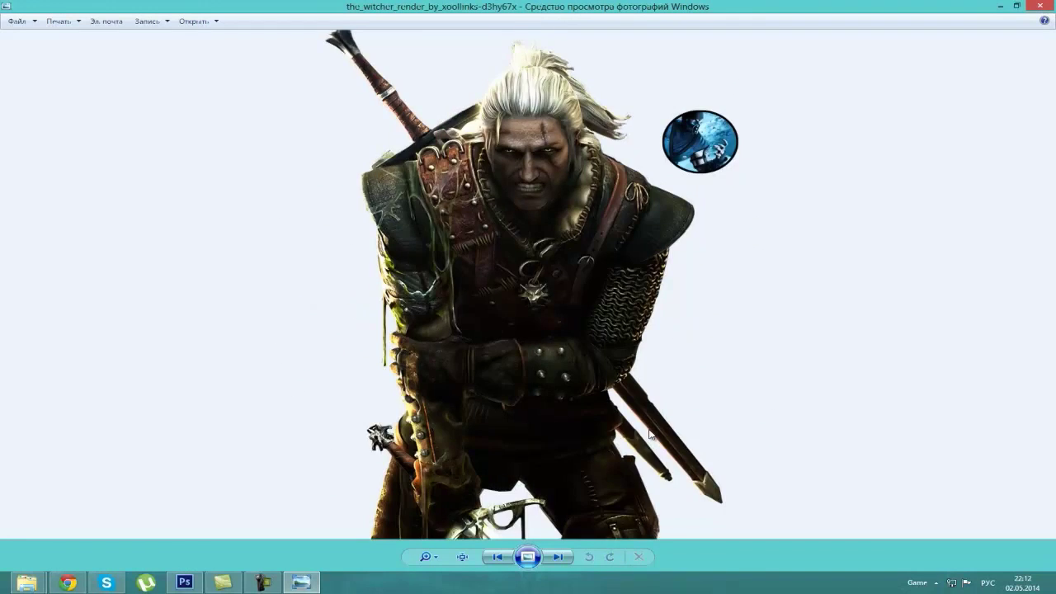
key(Right)
key(Escape)
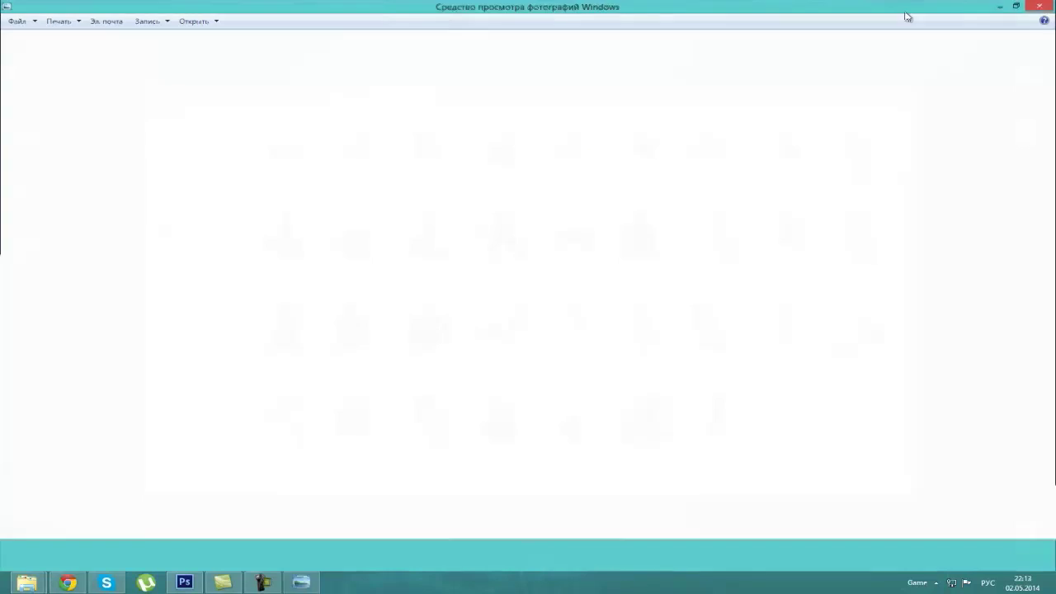
Move the Thresh render onto the desktop, close Explorer and refresh the desktop.
drag(652, 431, 502, 35)
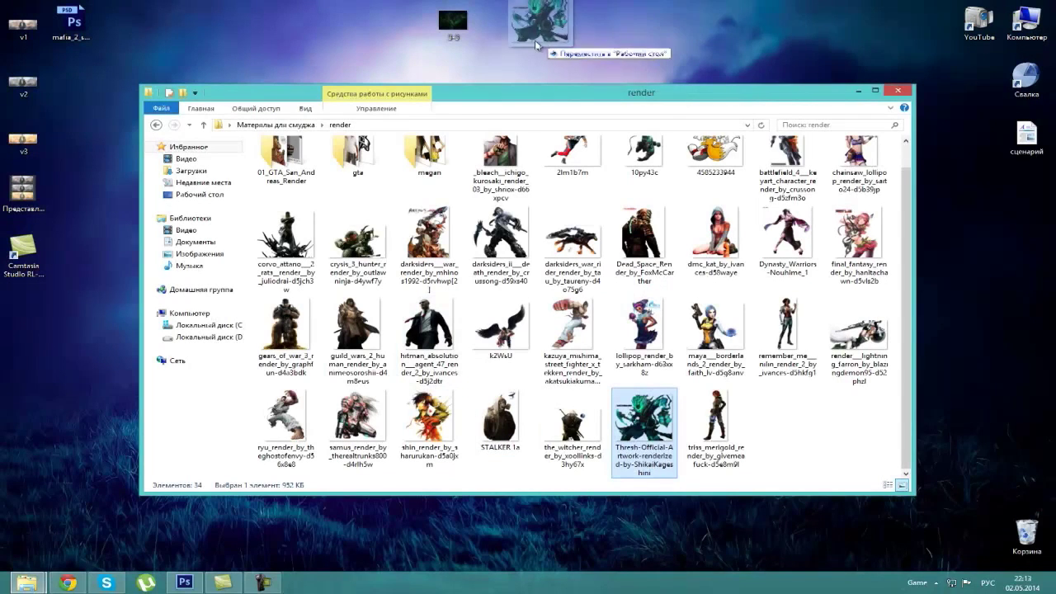
click(906, 91)
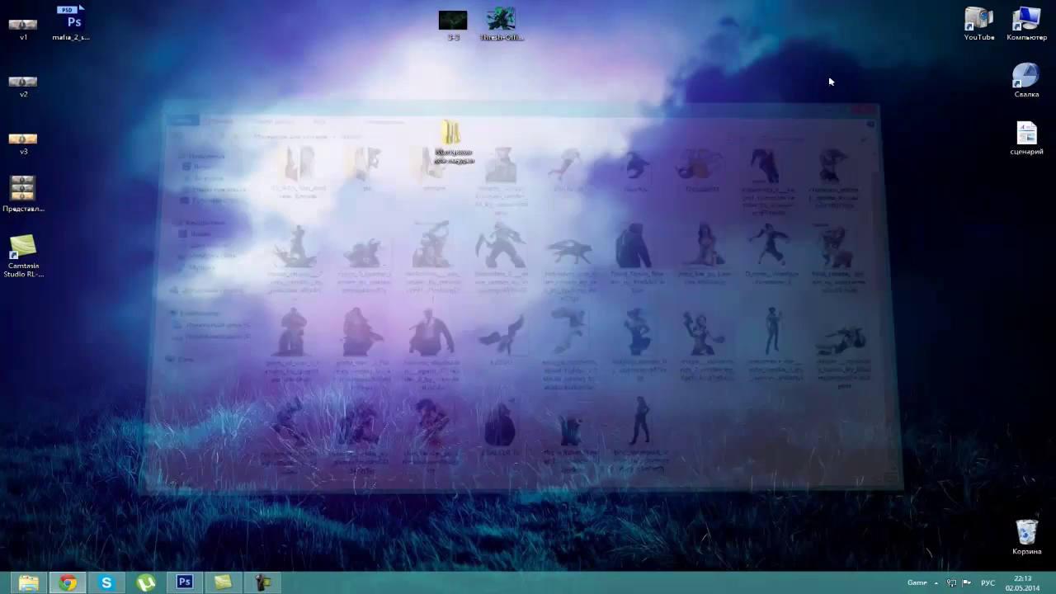
right_click(814, 73)
click(834, 105)
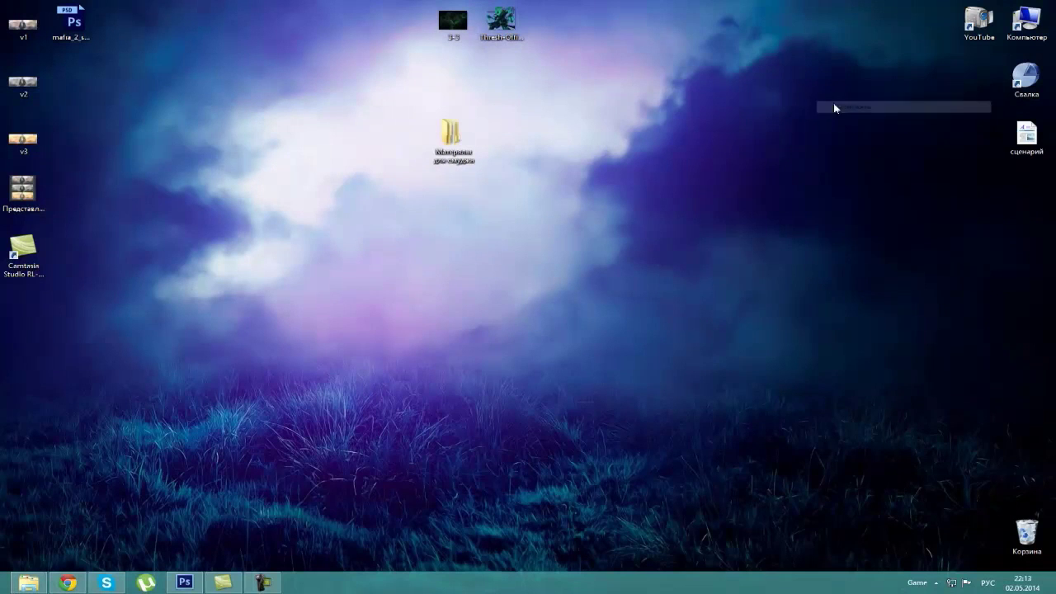
right_click(696, 49)
click(754, 81)
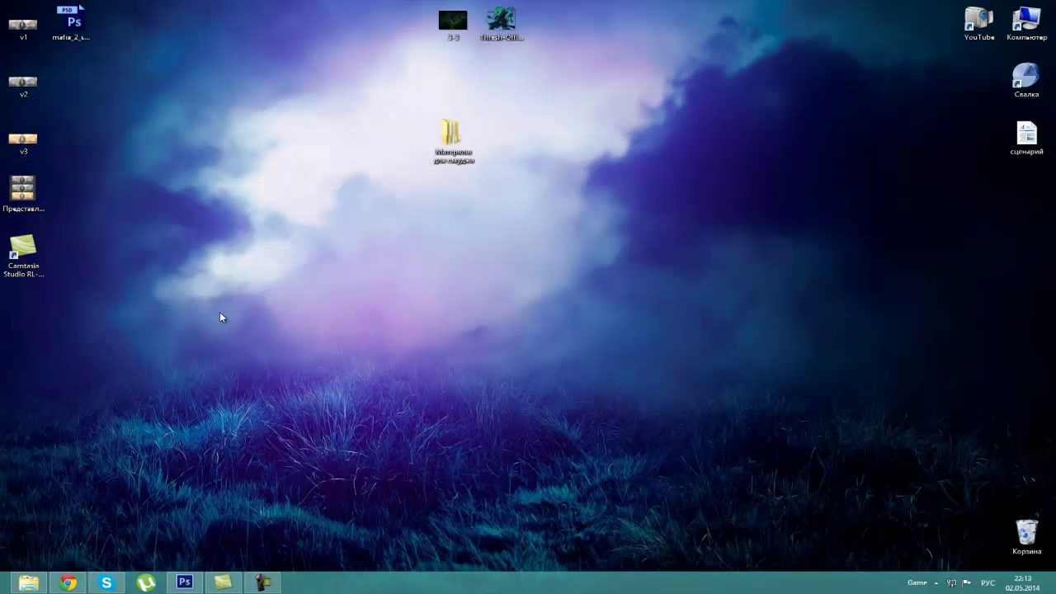
Create a new white document 400 pixels wide and 200 pixels high via File > New.
click(188, 581)
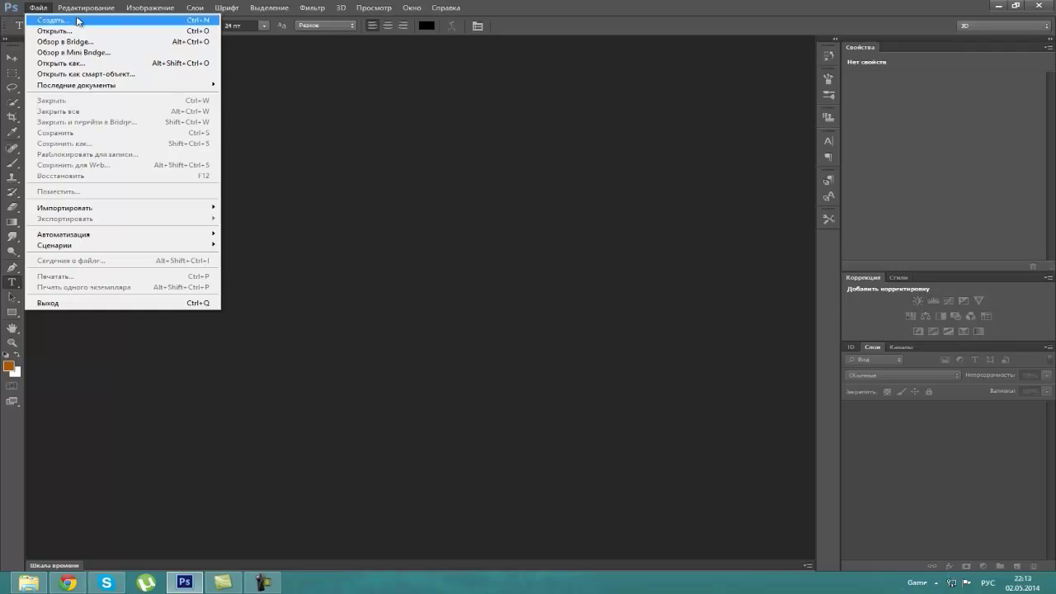
click(38, 8)
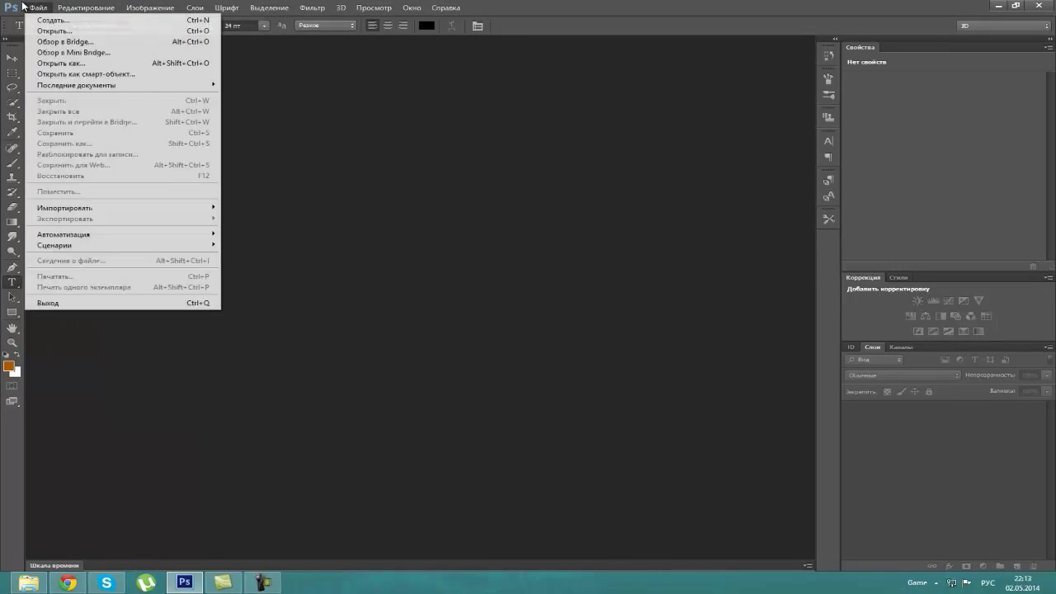
click(48, 21)
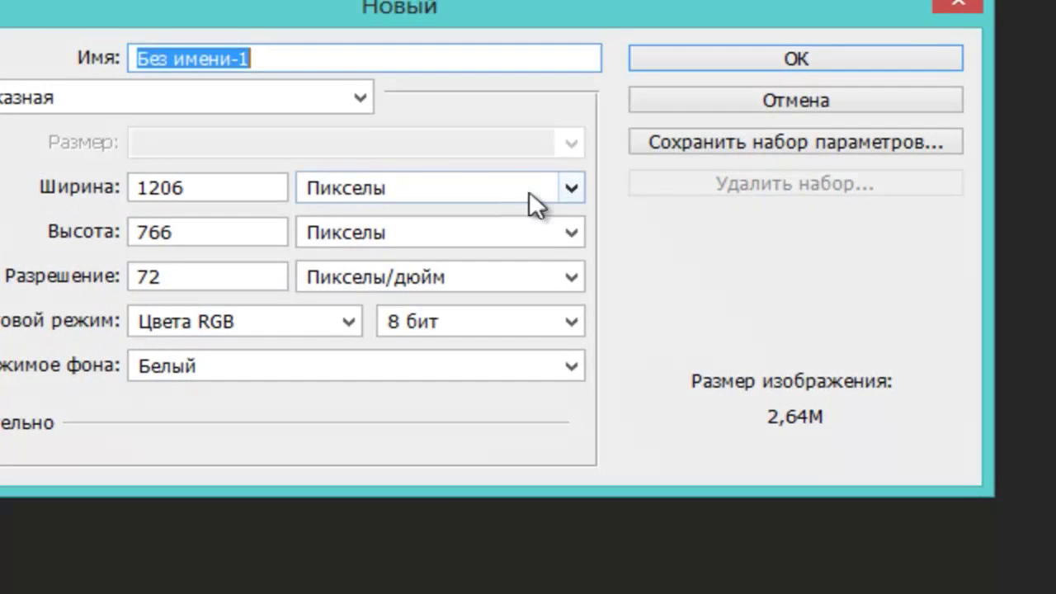
click(486, 190)
click(311, 188)
drag(194, 188, 108, 188)
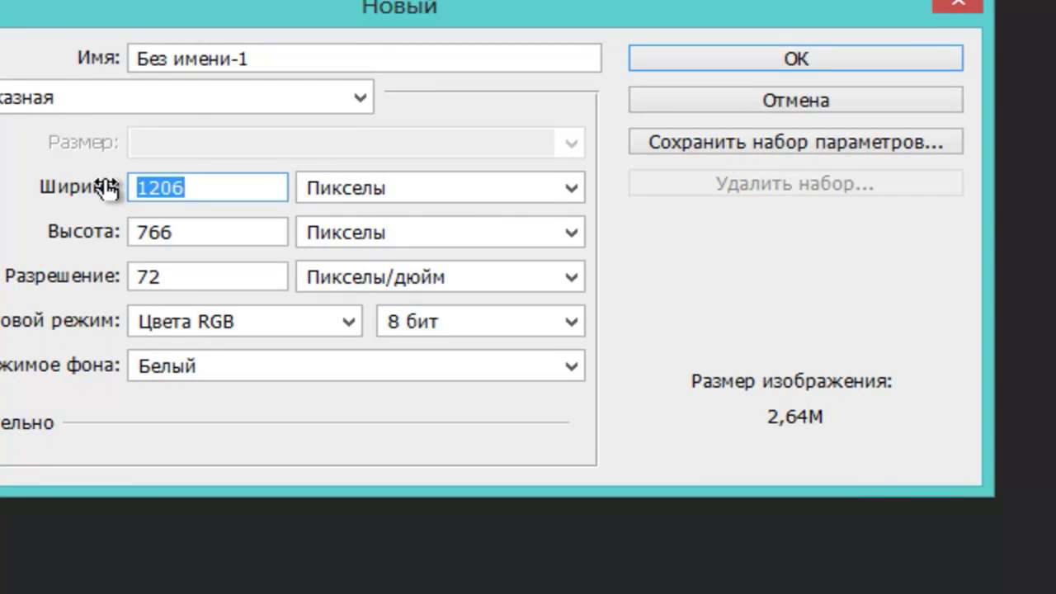
text(400)
key(Tab)
key(Tab)
text(200)
click(755, 57)
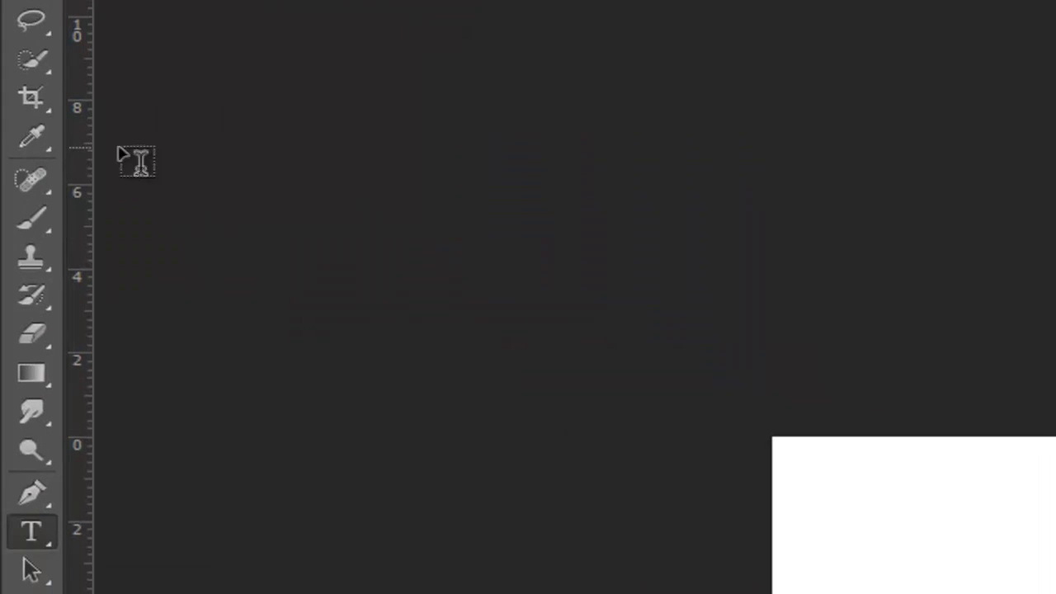
Extend the canvas rightward and downward with the Crop tool into a wide banner strip.
click(37, 100)
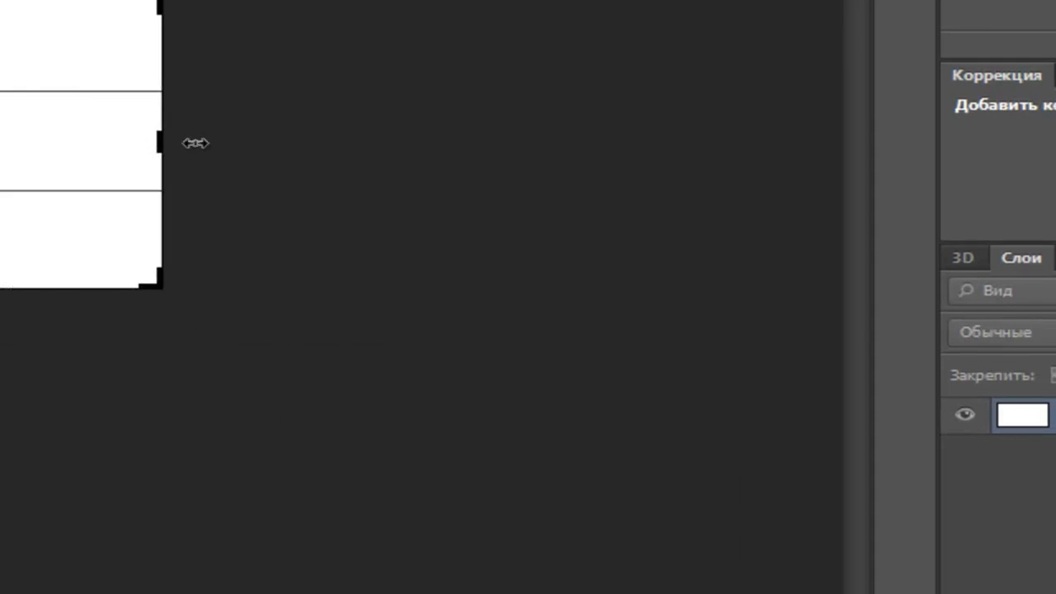
drag(255, 141, 320, 142)
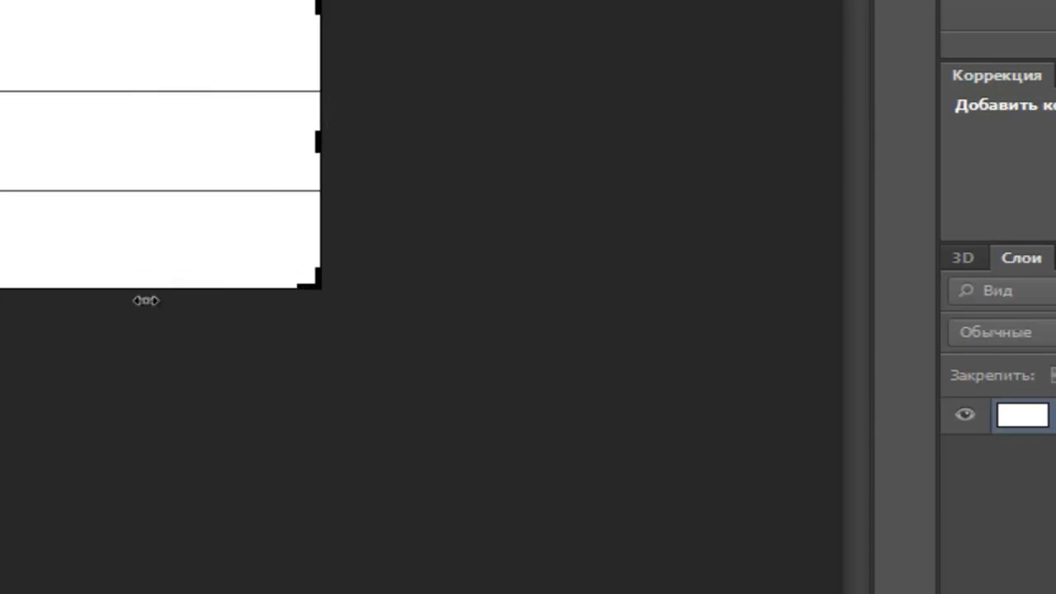
drag(145, 300, 145, 328)
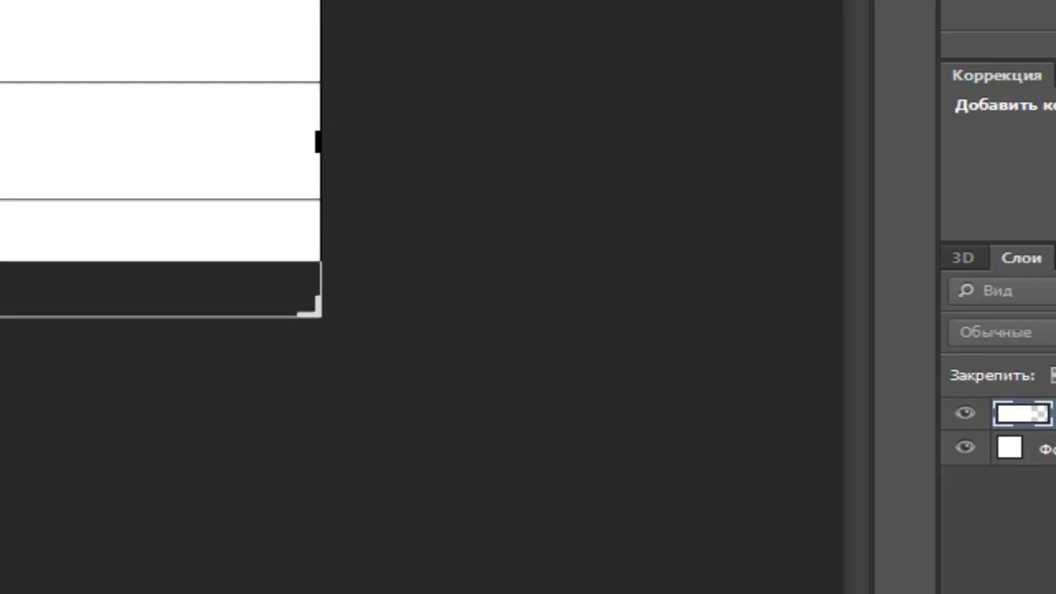
drag(428, 360, 428, 364)
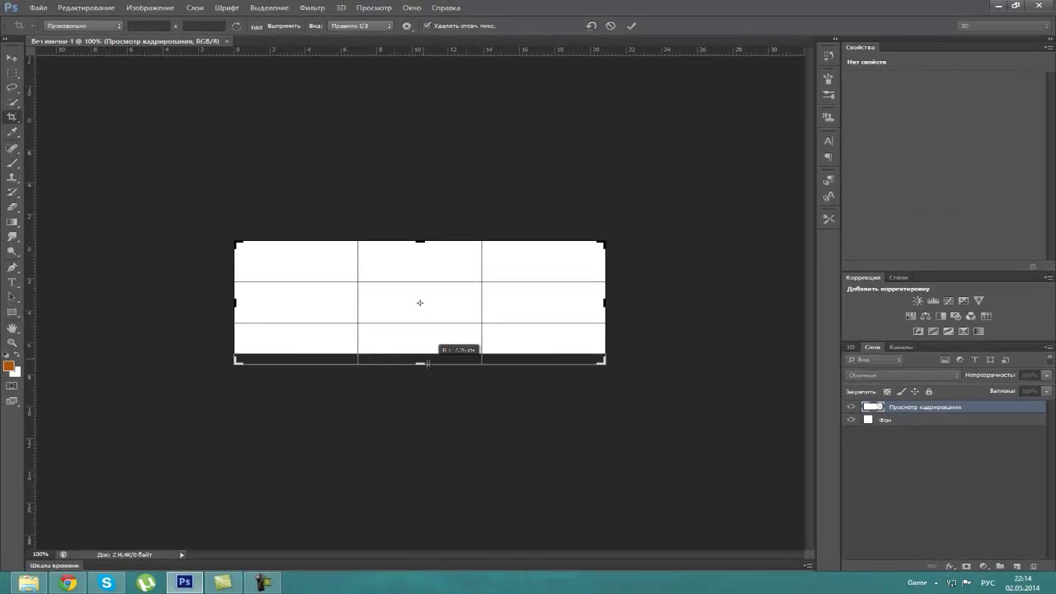
key(Return)
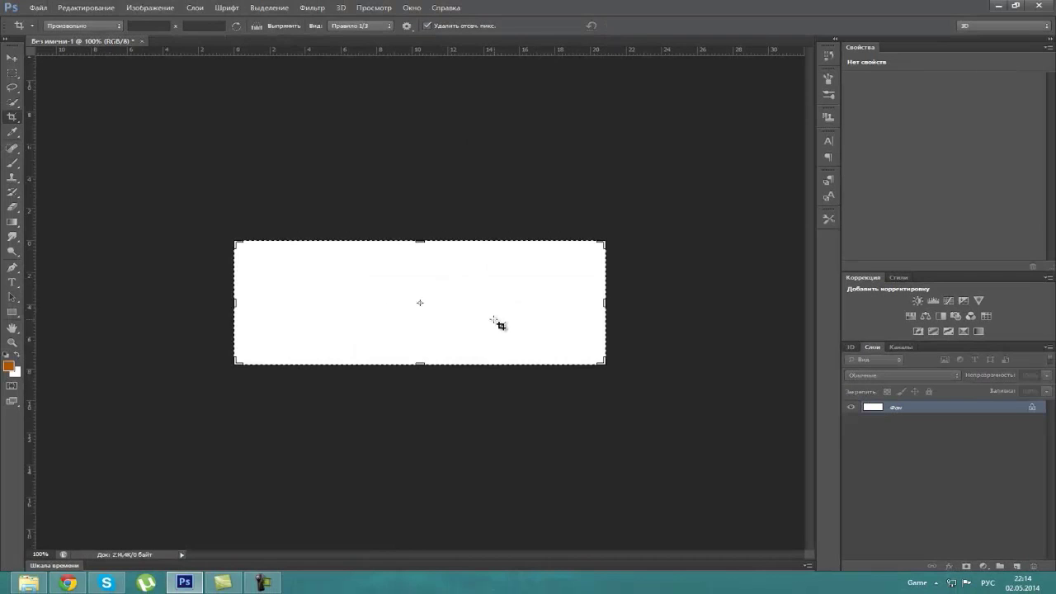
click(1004, 4)
Place the 3-3 fractal image from the desktop onto the banner canvas.
mouse_move(501, 19)
mouse_down()
mouse_move(496, 96)
mouse_move(502, 21)
mouse_move(164, 569)
mouse_up()
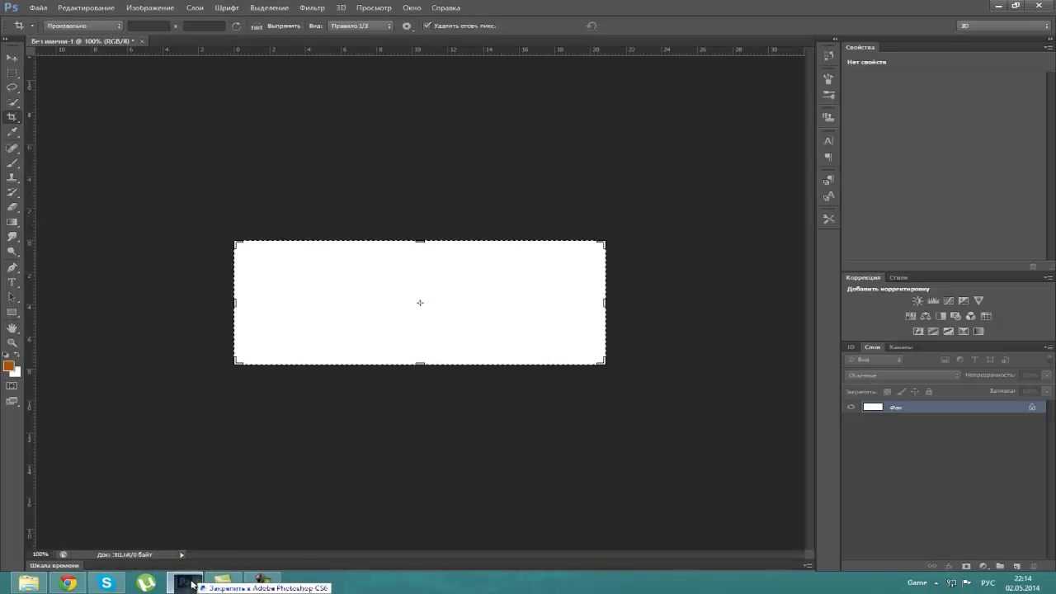
drag(163, 569, 496, 275)
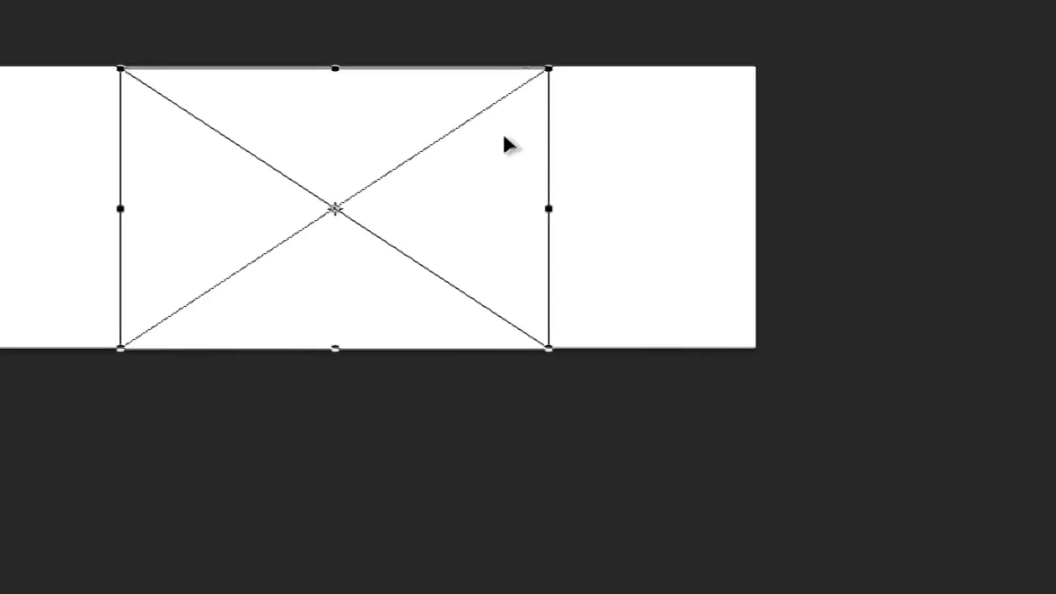
drag(462, 186, 109, 132)
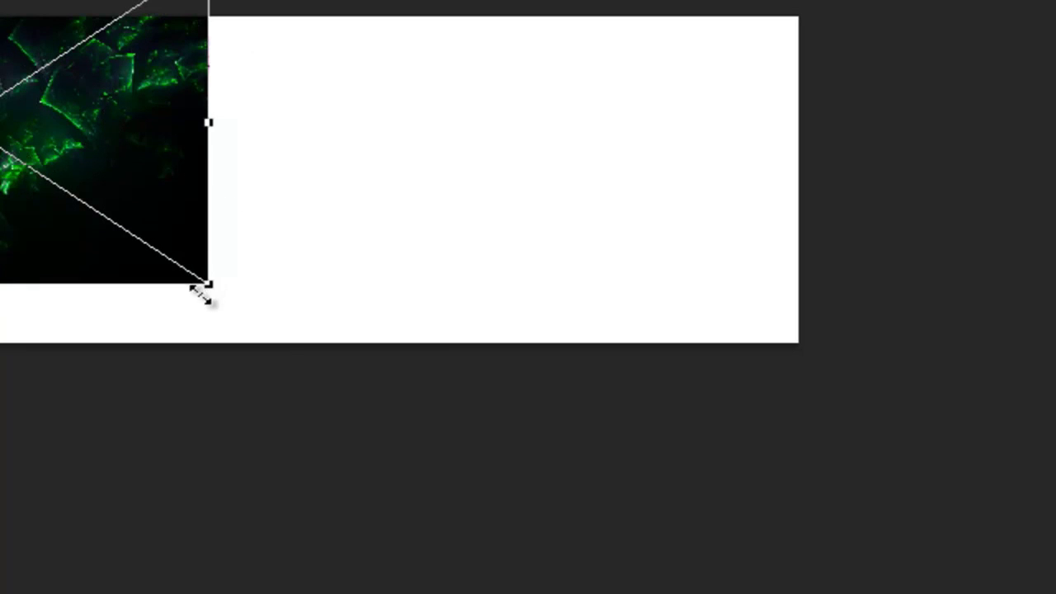
drag(208, 287, 478, 470)
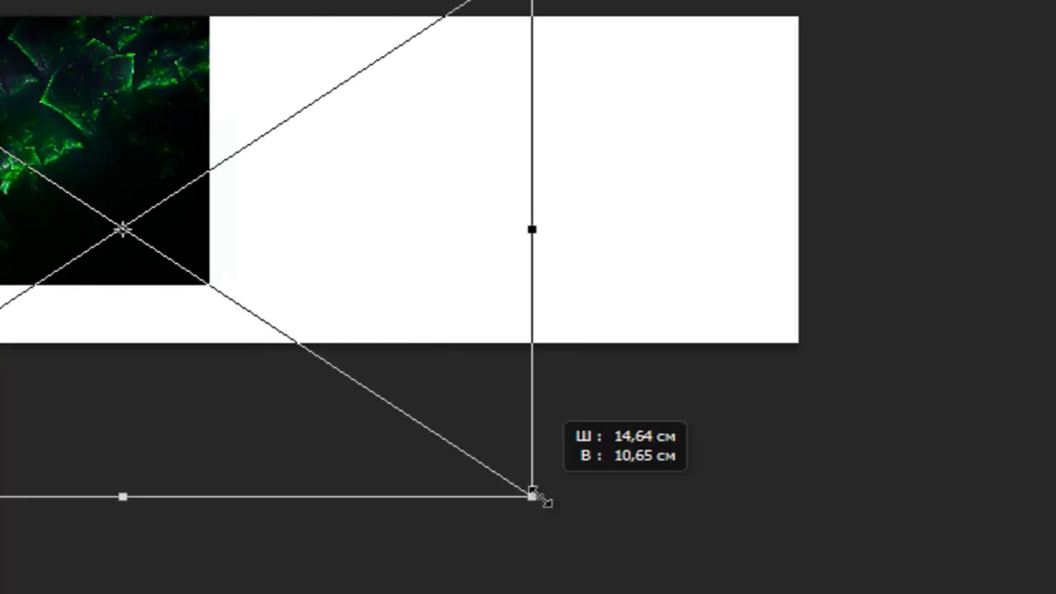
mouse_move(479, 471)
mouse_down()
mouse_move(378, 396)
mouse_move(479, 373)
mouse_move(875, 586)
mouse_up()
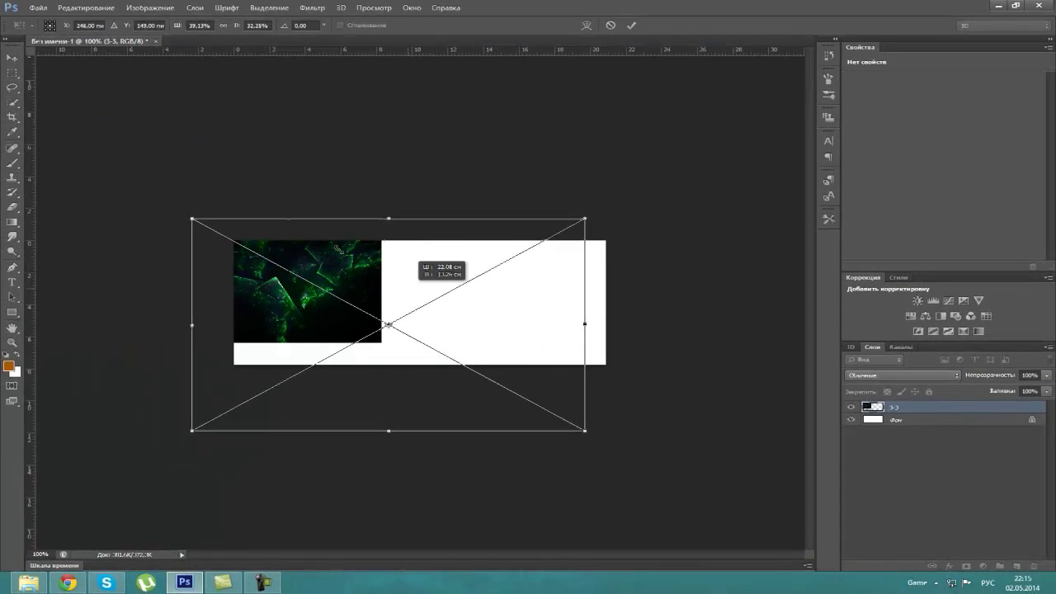
mouse_move(627, 165)
mouse_down()
mouse_move(437, 337)
mouse_move(537, 377)
mouse_move(511, 357)
mouse_up()
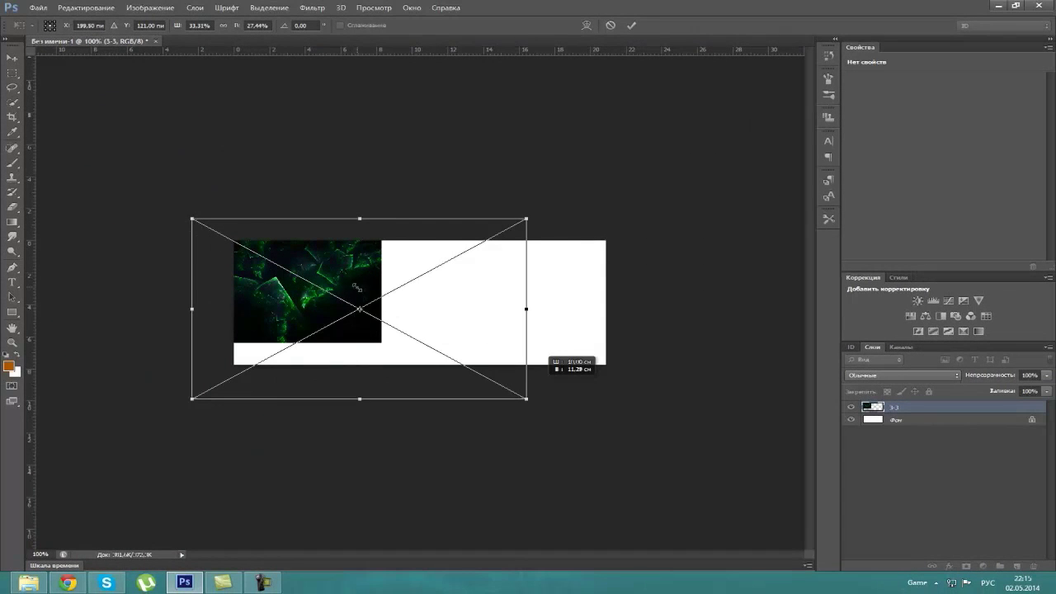
key(c)
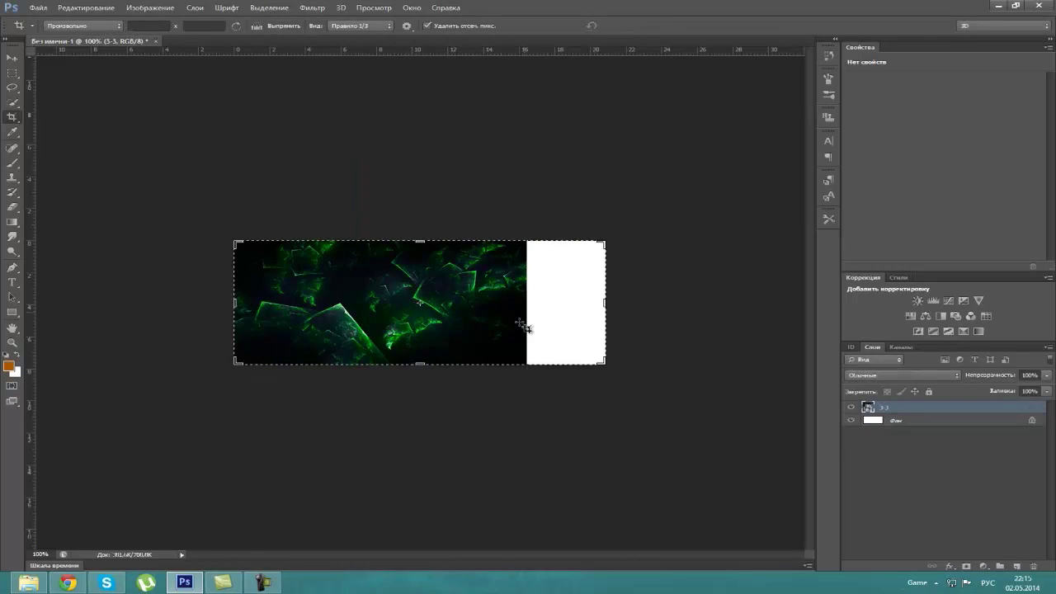
Free-transform the 3-3 layer to cover the whole banner edge to edge.
key(ctrl+t)
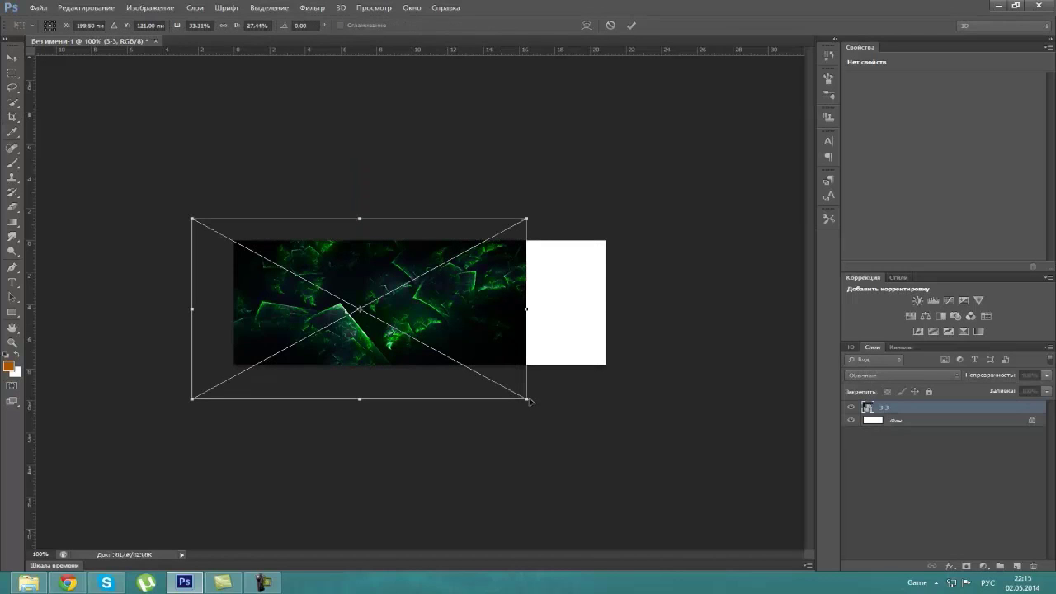
drag(528, 402, 676, 484)
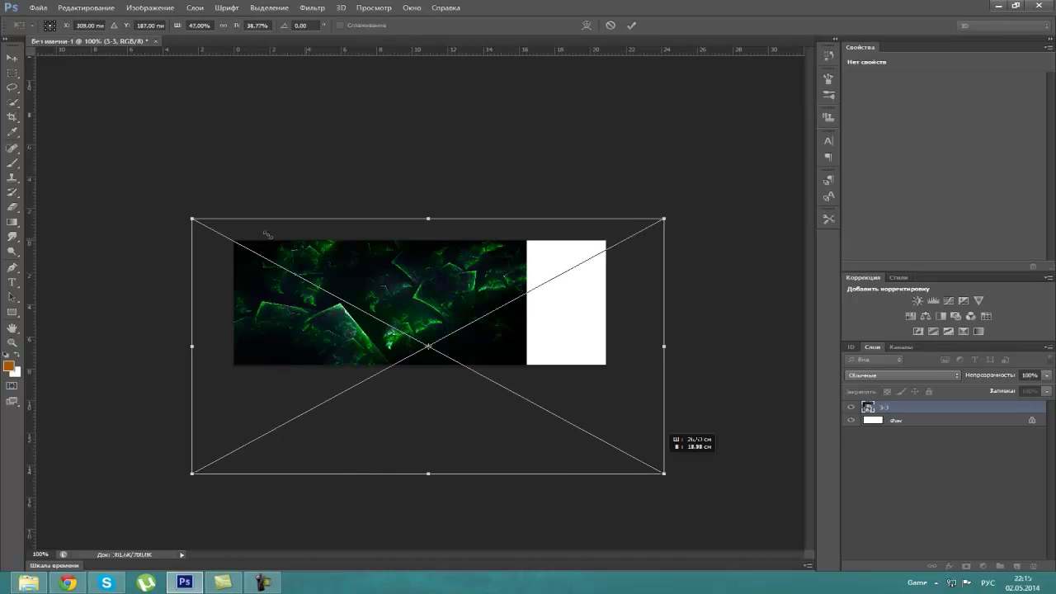
drag(192, 219, 110, 170)
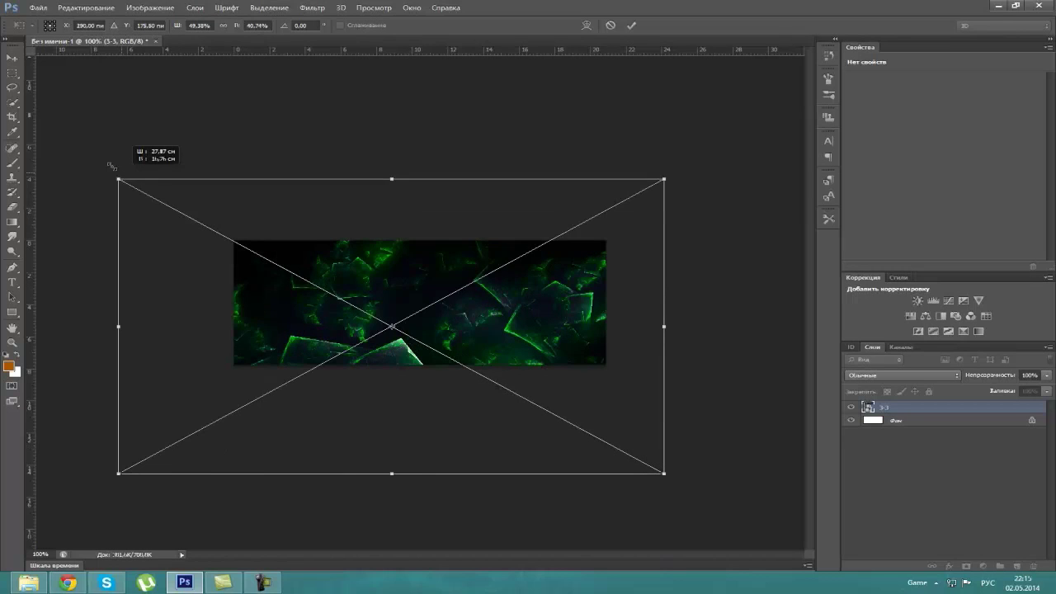
drag(665, 174, 747, 100)
key(c)
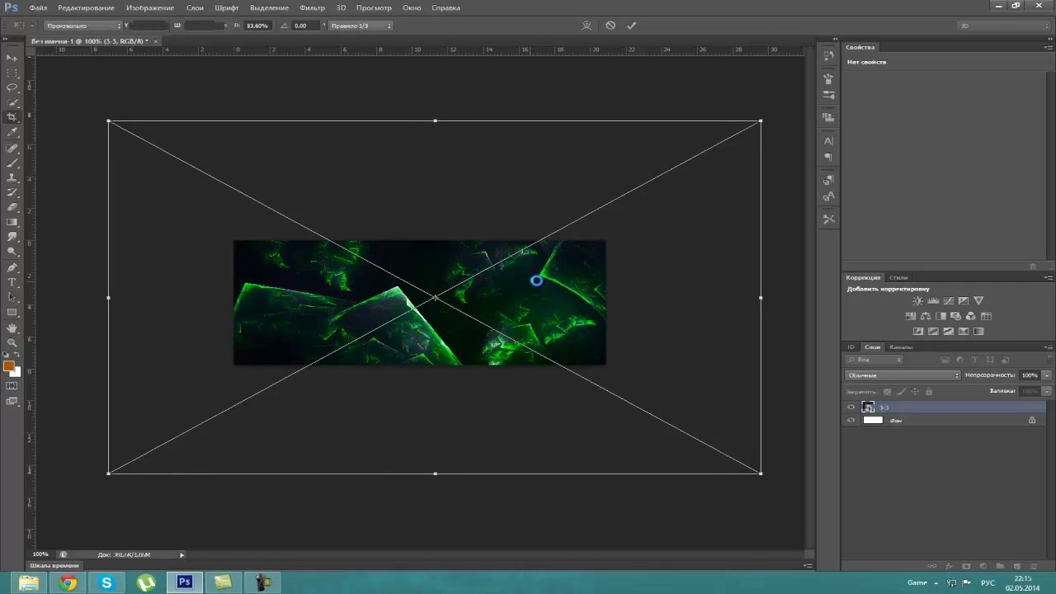
click(12, 73)
key(ctrl+j)
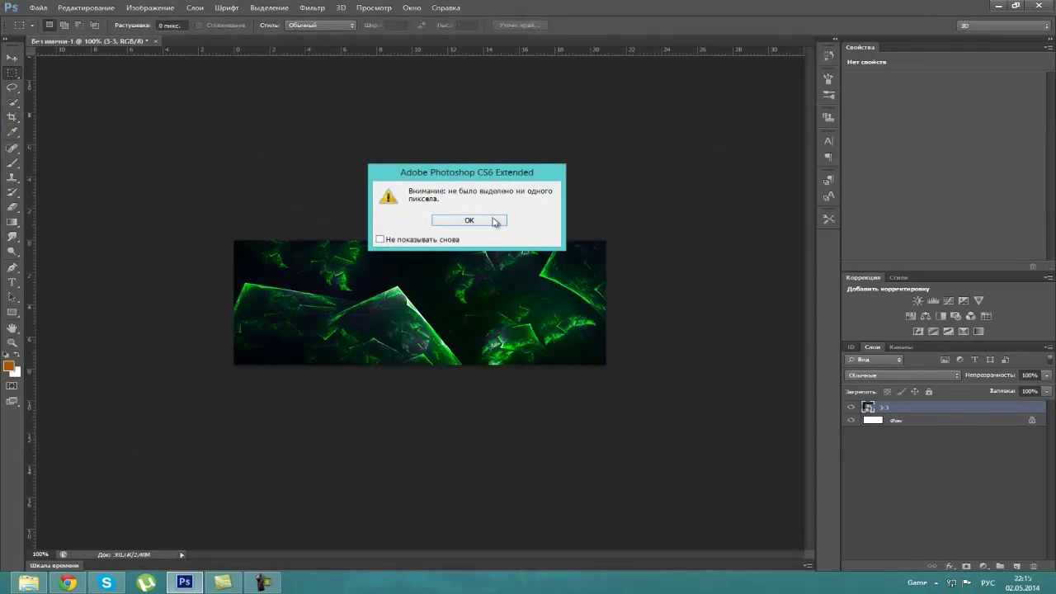
click(493, 219)
Drag the Thresh render into the banner, shrink it and centre it over the green background.
click(999, 5)
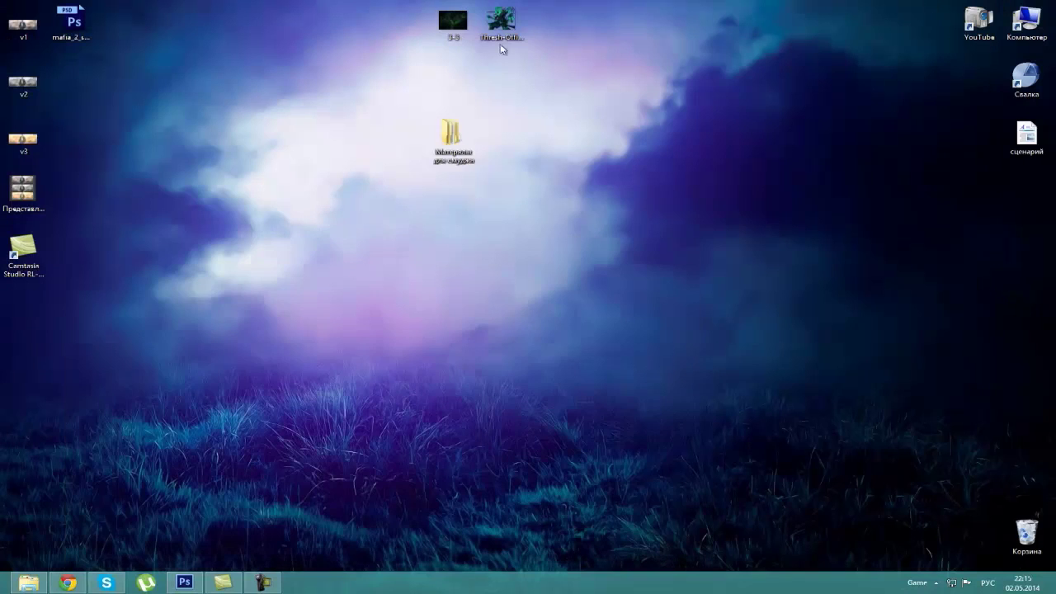
mouse_move(501, 20)
mouse_down()
mouse_move(50, 502)
mouse_move(334, 284)
mouse_move(437, 282)
mouse_up()
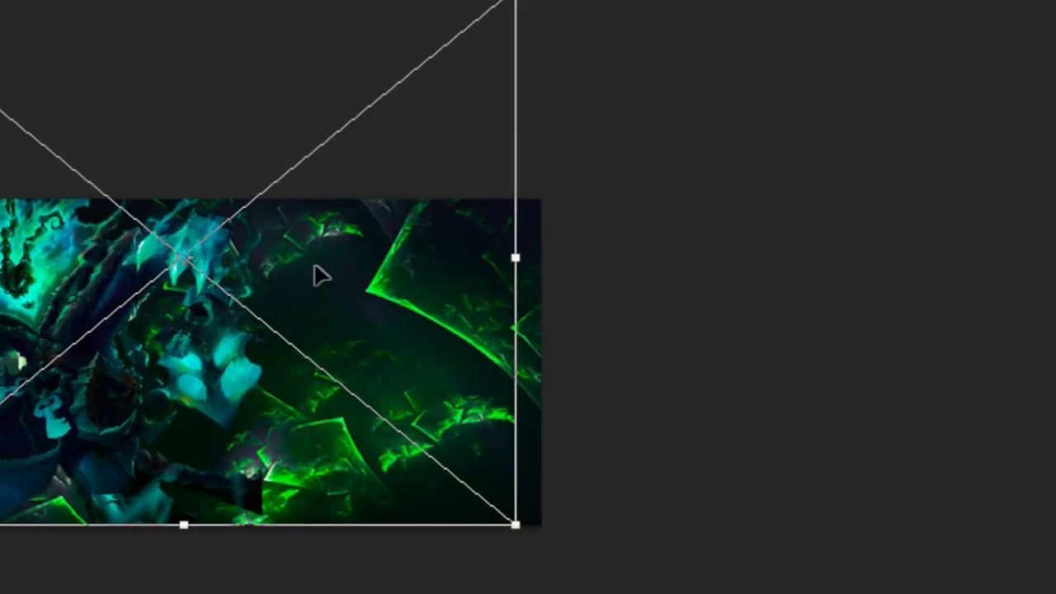
mouse_move(273, 295)
mouse_down()
mouse_move(161, 421)
mouse_move(170, 431)
mouse_up()
mouse_move(396, 590)
mouse_down()
mouse_move(289, 546)
mouse_move(332, 583)
mouse_up()
mouse_move(224, 502)
mouse_down()
mouse_move(228, 494)
mouse_move(206, 490)
mouse_move(258, 485)
mouse_move(529, 353)
mouse_up()
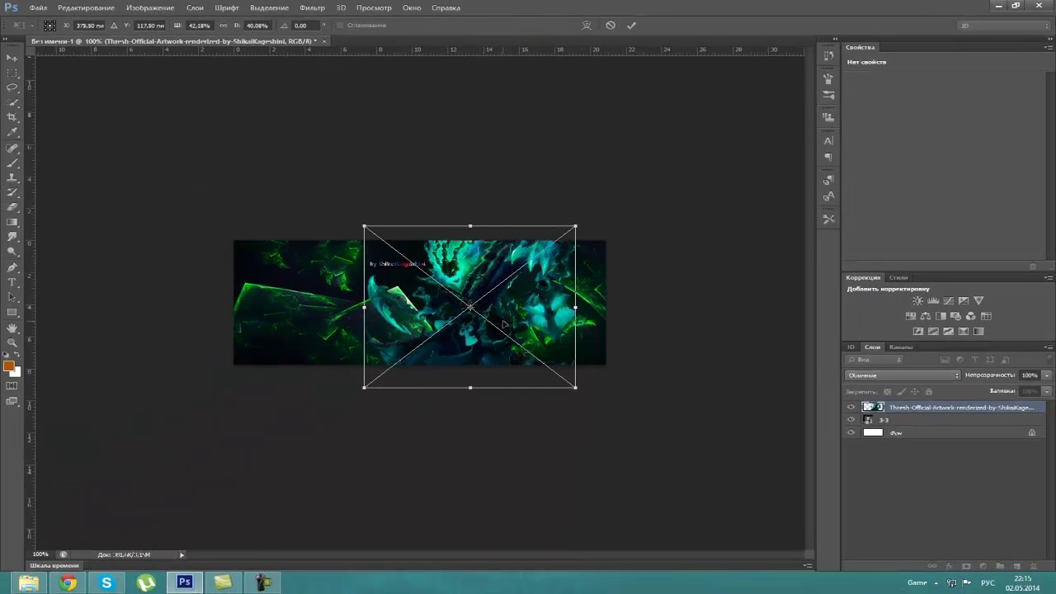
key(Return)
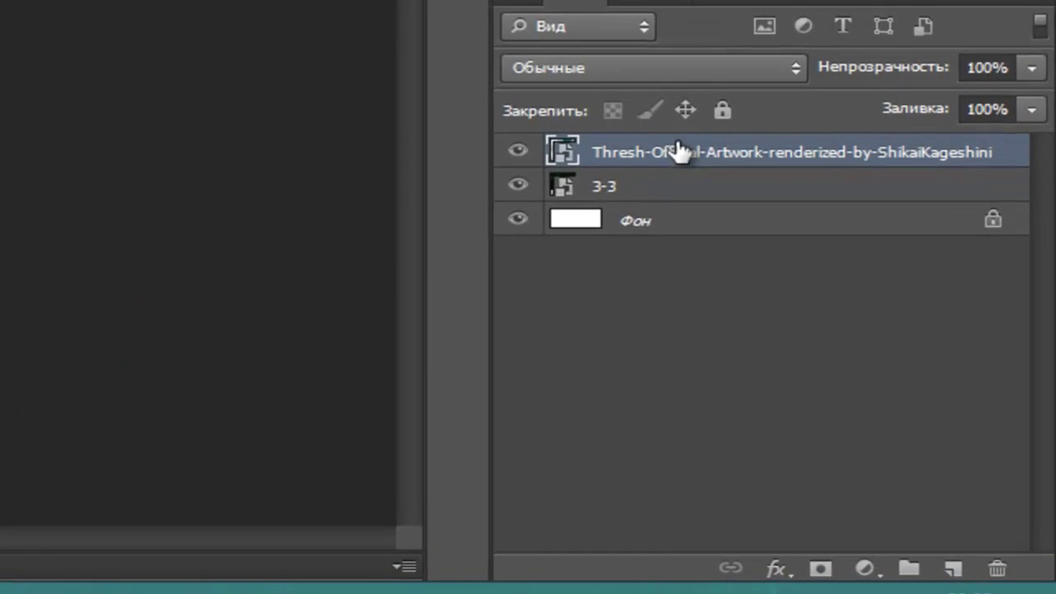
Rasterize the Thresh character render layer from its layer context menu.
right_click(677, 149)
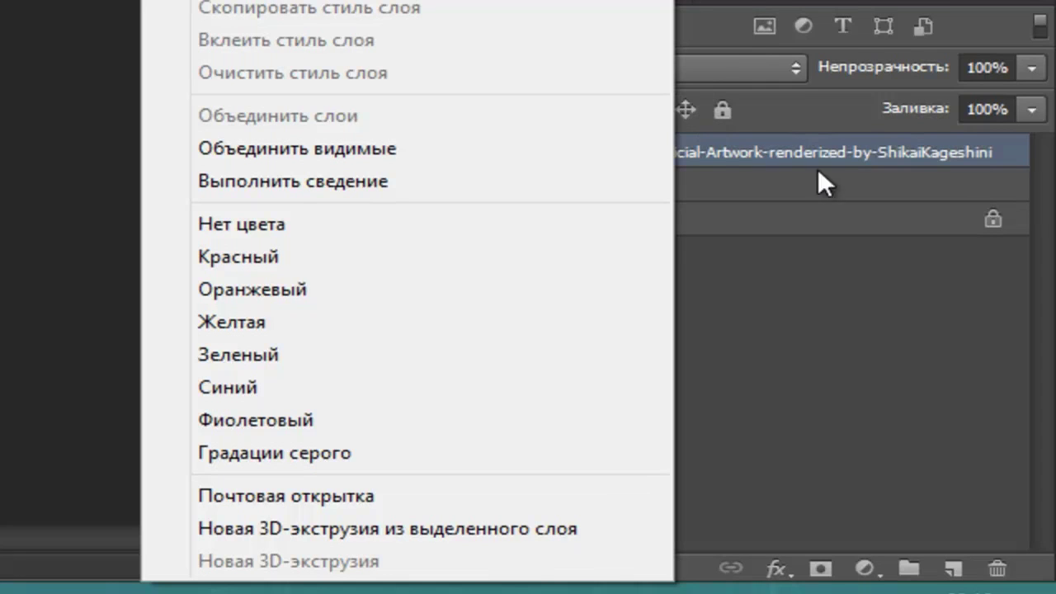
click(815, 137)
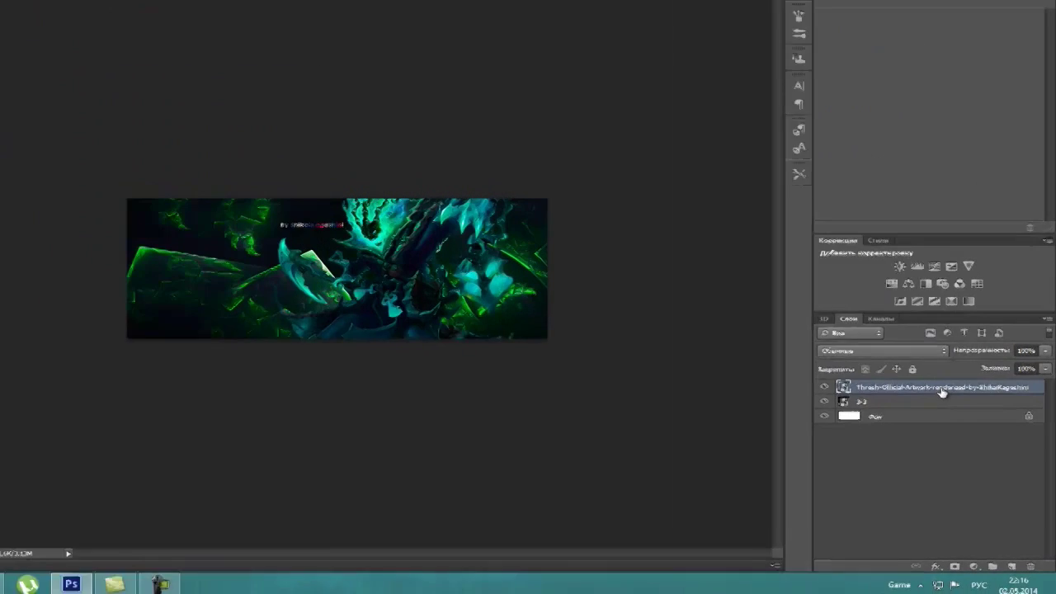
right_click(954, 407)
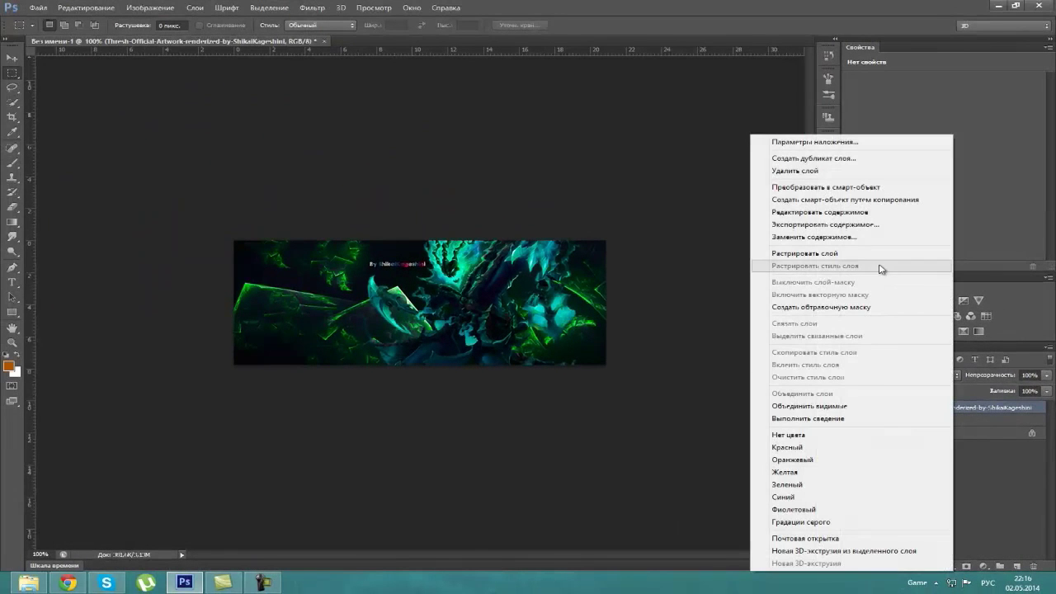
click(879, 255)
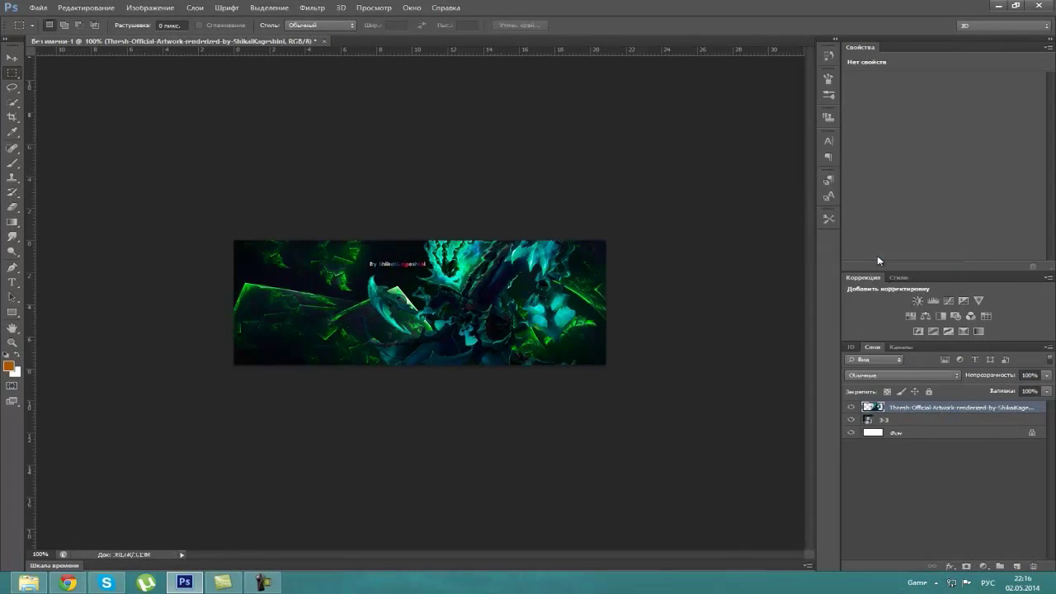
click(12, 343)
Zoom in on the credit text and set the Eraser flow to 100%.
click(424, 255)
click(399, 251)
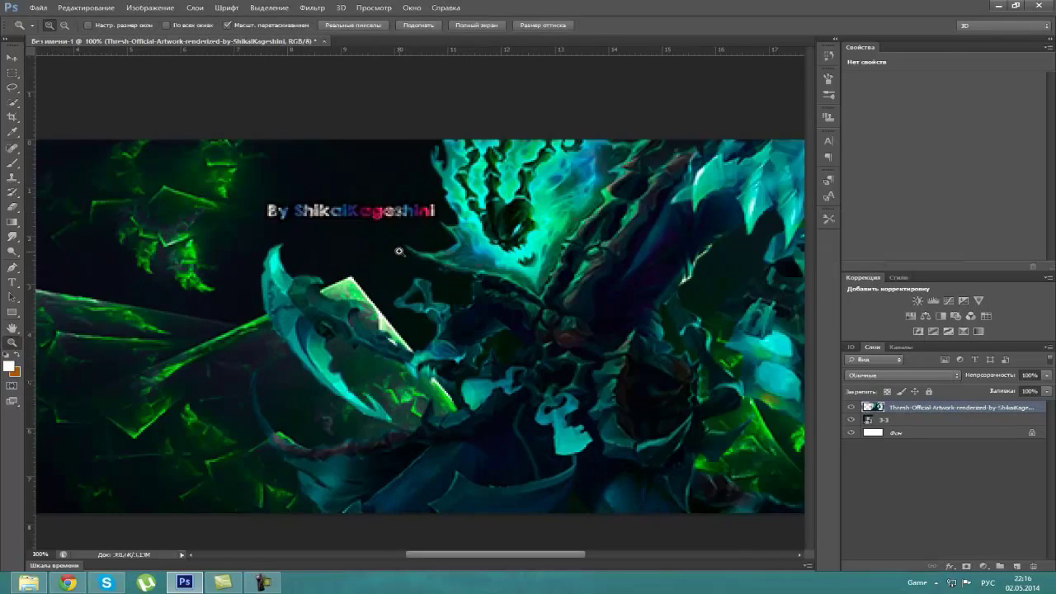
click(399, 251)
click(12, 209)
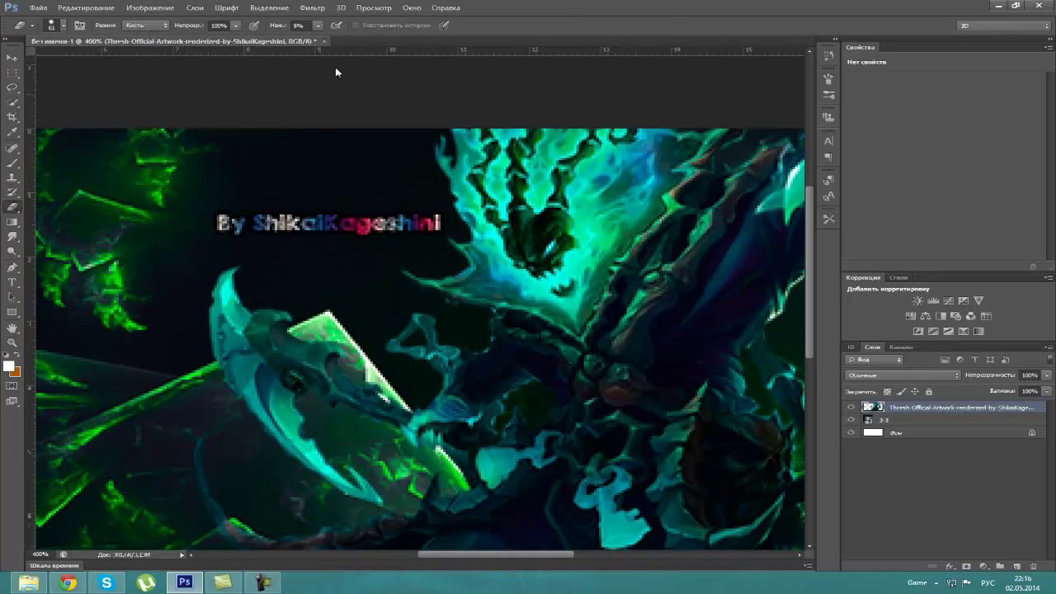
click(318, 26)
drag(320, 36, 346, 39)
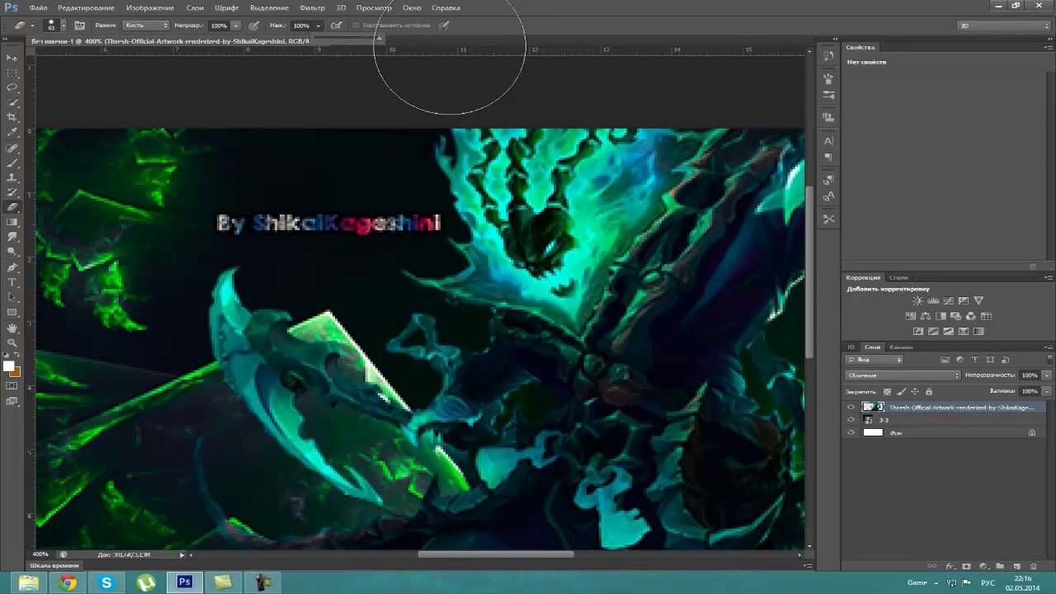
Erase the artist's credit text and return to the Actual Pixels view.
right_click(297, 223)
key(Return)
drag(224, 218, 429, 223)
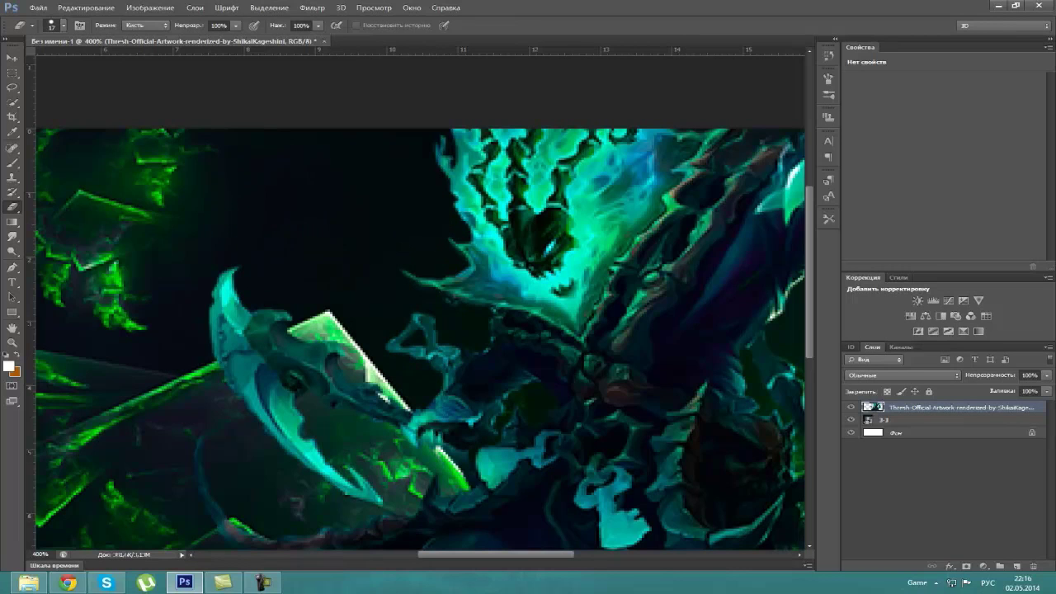
click(13, 341)
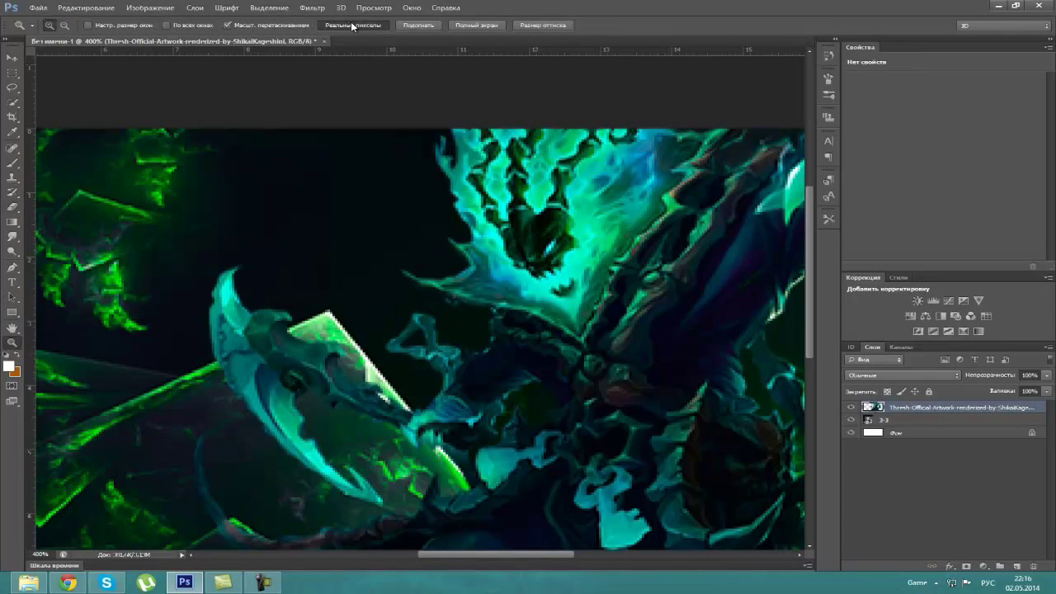
click(345, 25)
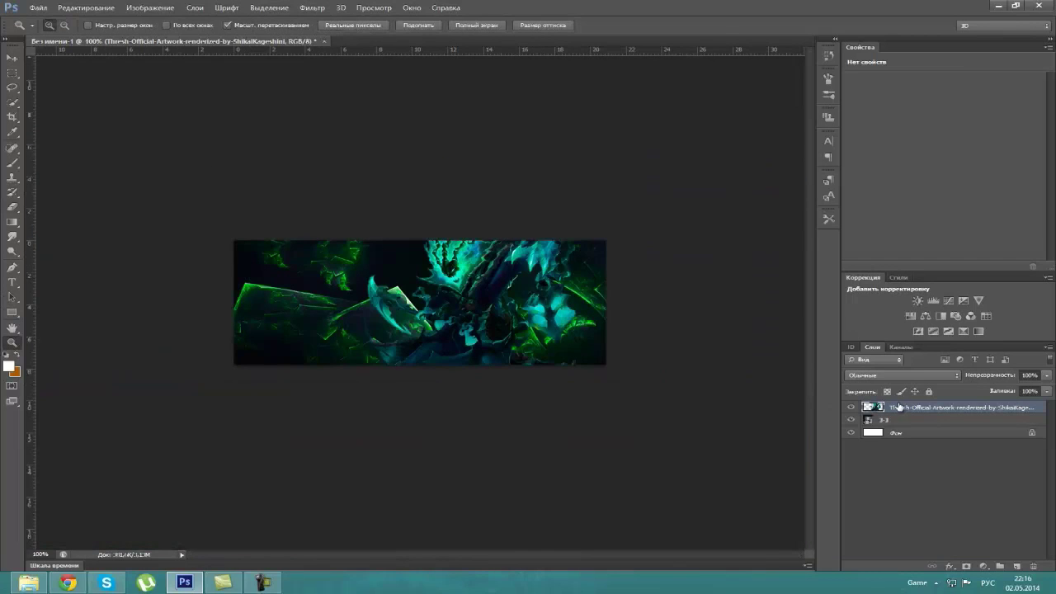
Rasterize the 3-3 background layer and zoom the canvas to 200%.
click(899, 421)
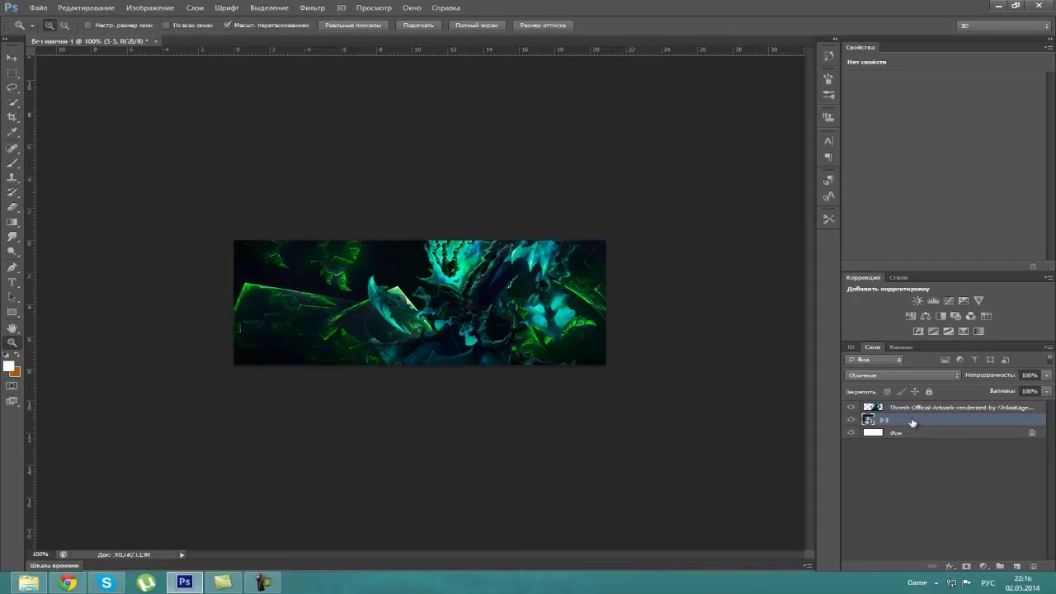
right_click(911, 423)
click(797, 252)
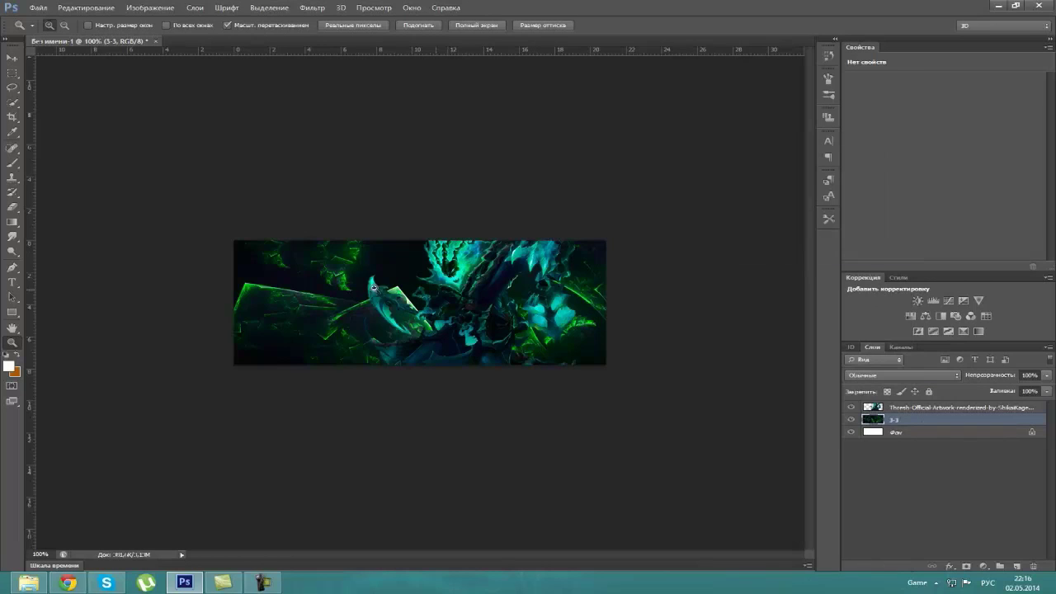
click(304, 291)
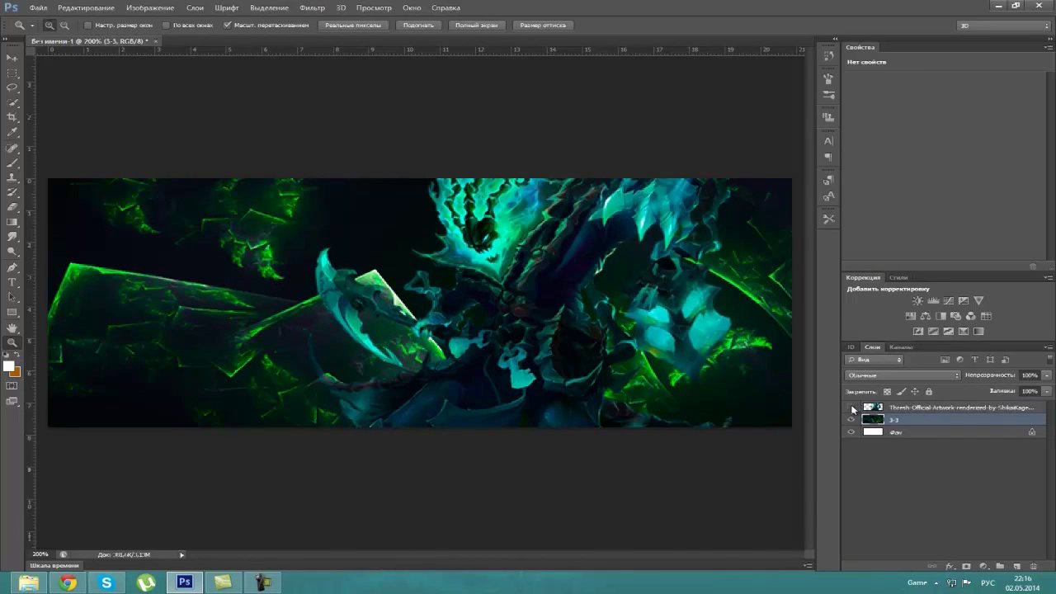
click(852, 408)
click(851, 408)
Select the Smudge tool with a hard round 27 px brush tip.
click(12, 162)
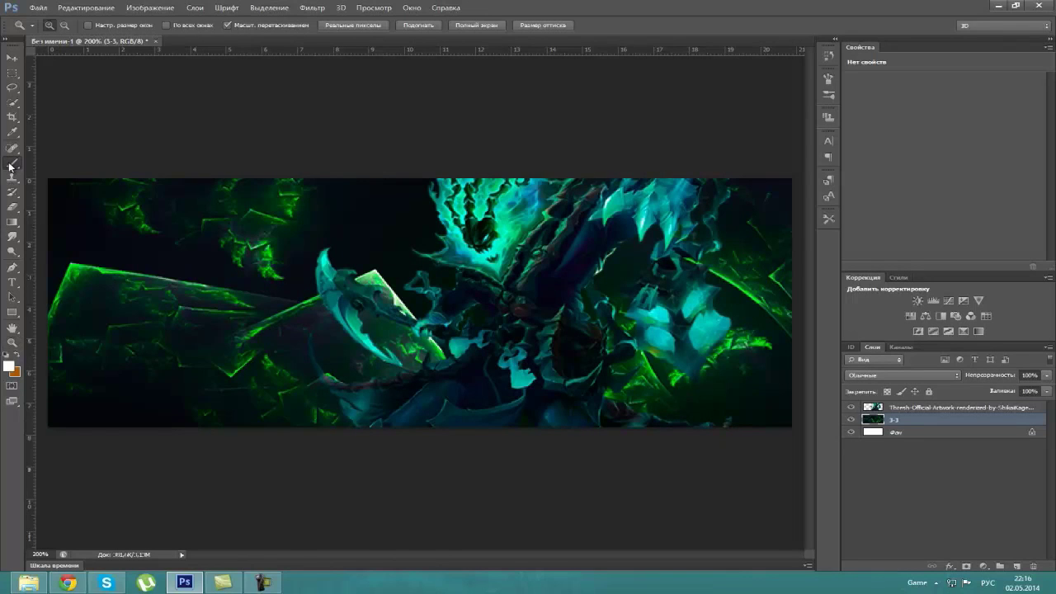
click(13, 239)
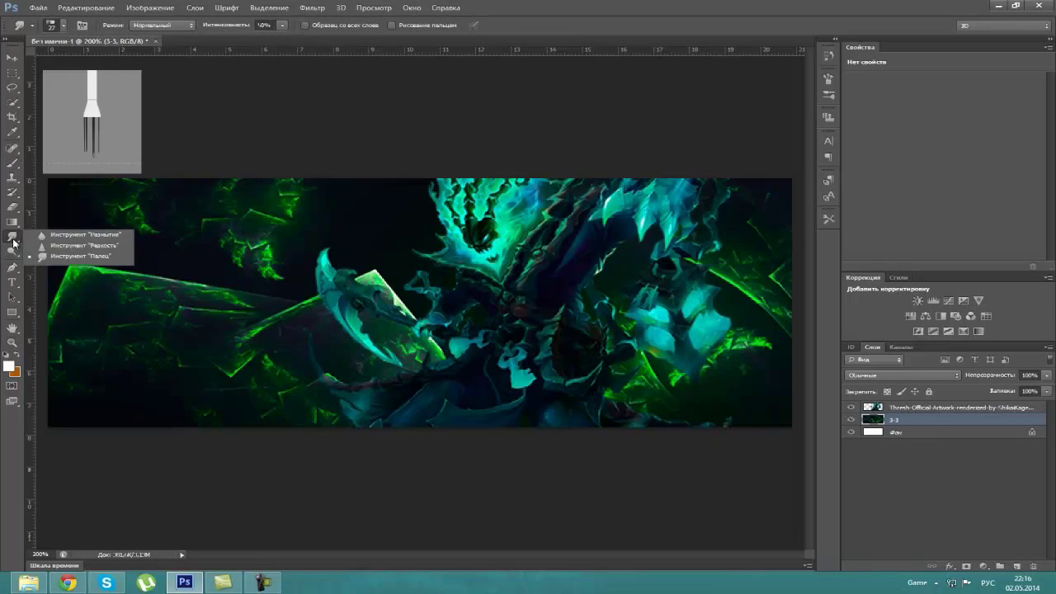
drag(10, 237, 30, 236)
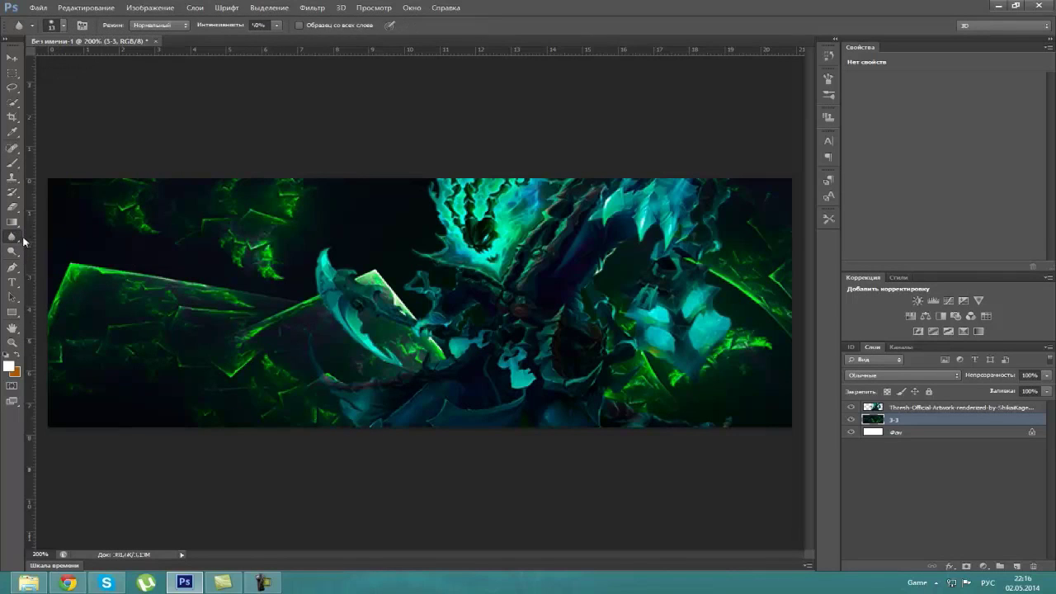
click(11, 237)
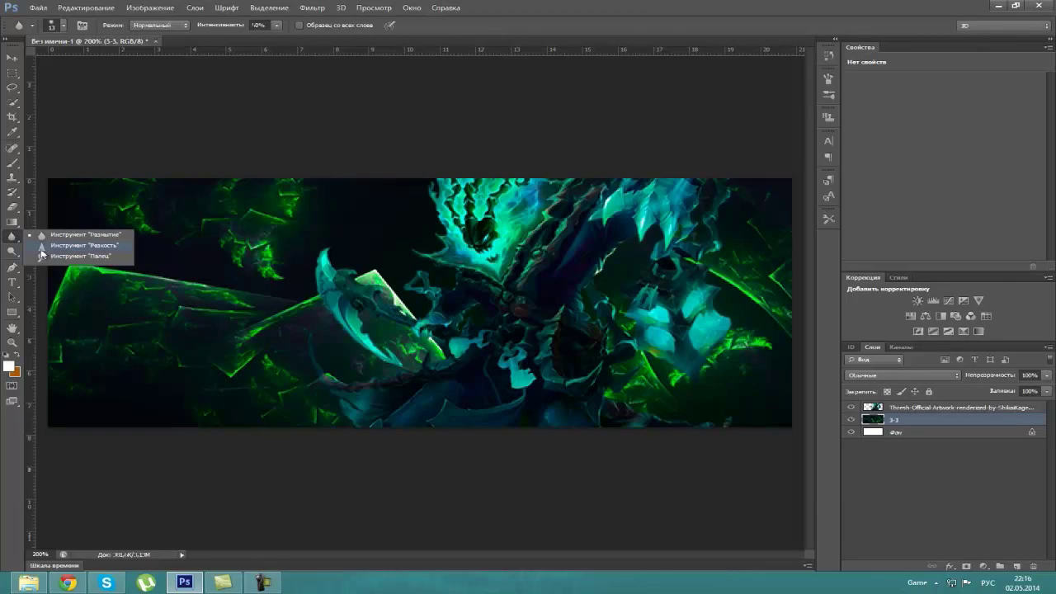
click(43, 257)
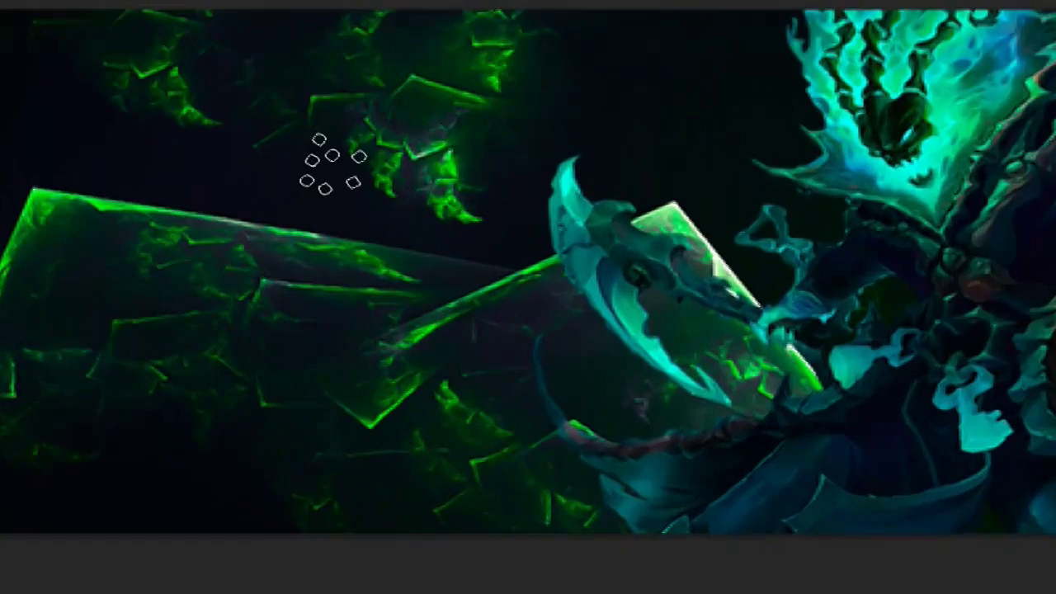
right_click(175, 258)
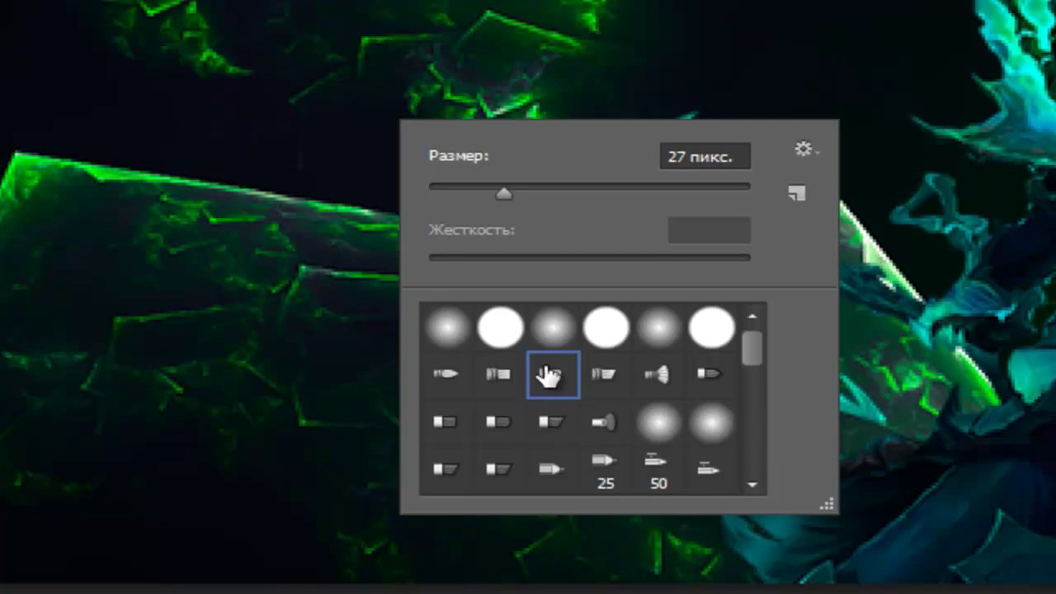
click(500, 330)
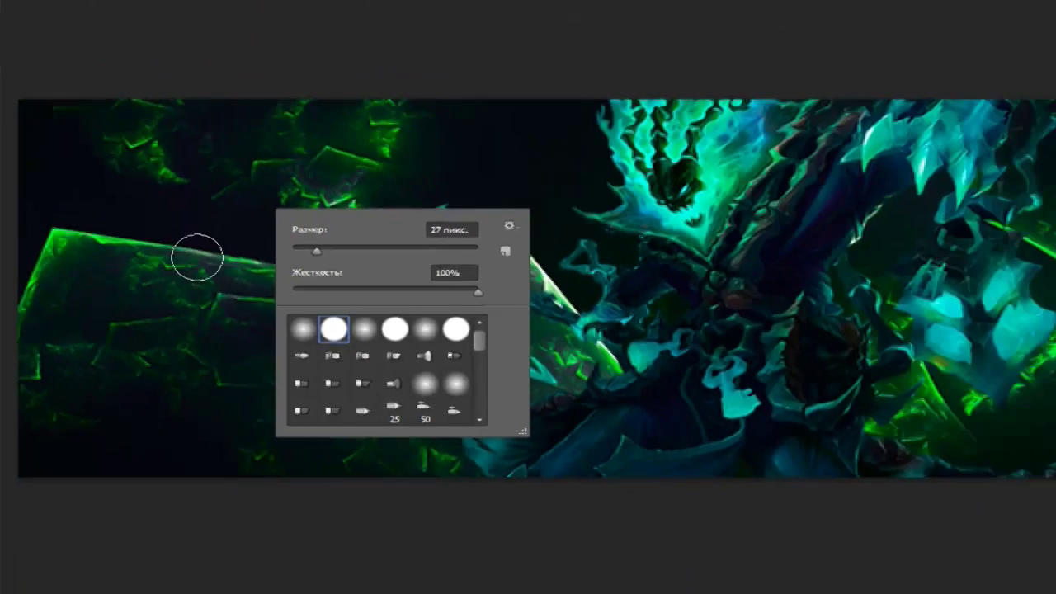
click(172, 253)
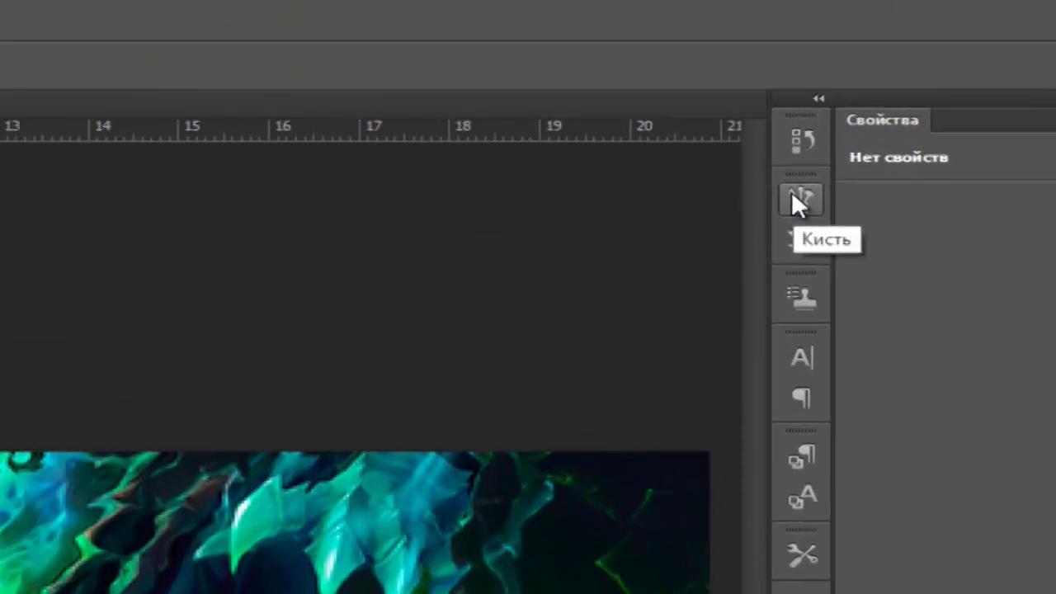
Enable Shape Dynamics on the brush with increased size jitter.
click(827, 79)
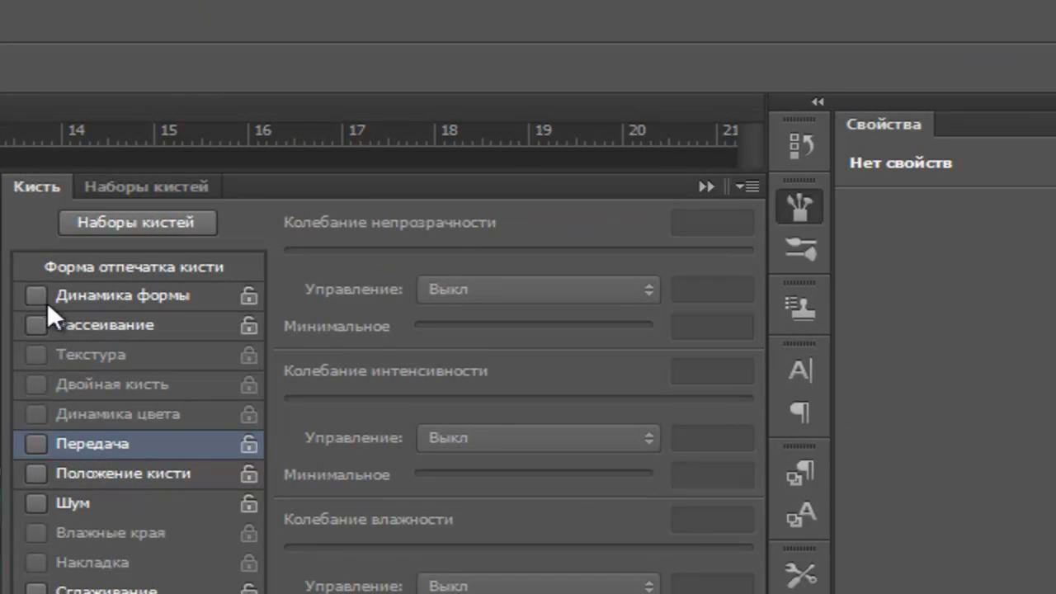
click(126, 293)
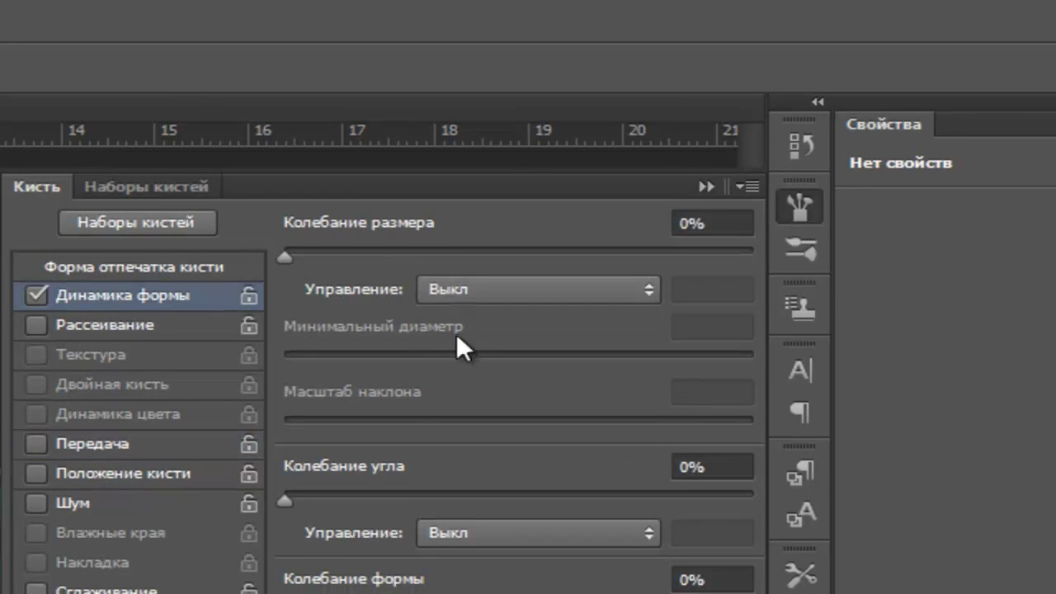
click(289, 260)
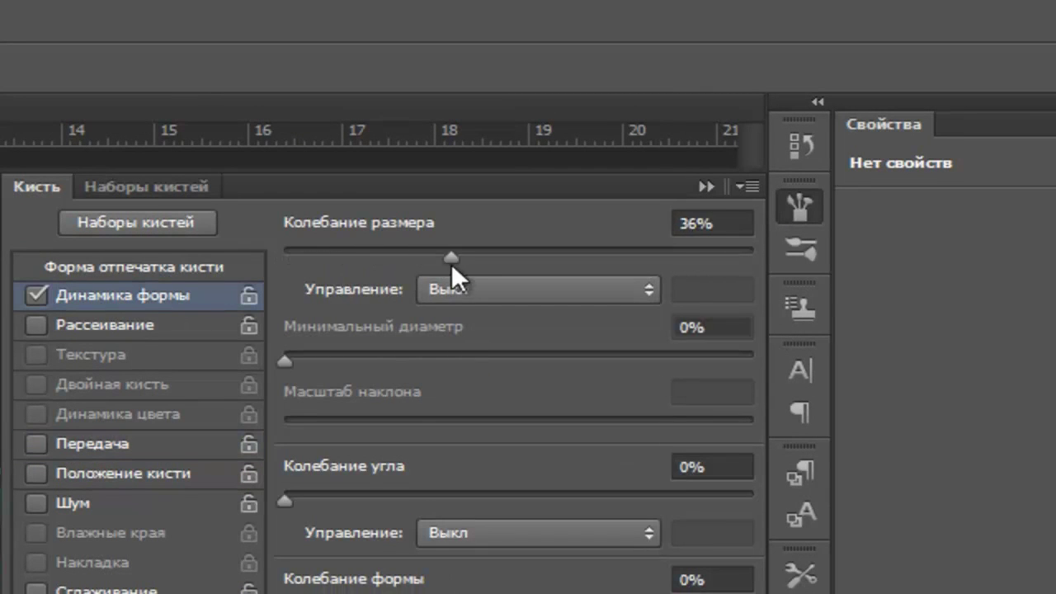
drag(651, 296, 664, 296)
Set Scattering to 806% with count 1 and 26% count jitter, leaving Brush Pose off.
click(102, 323)
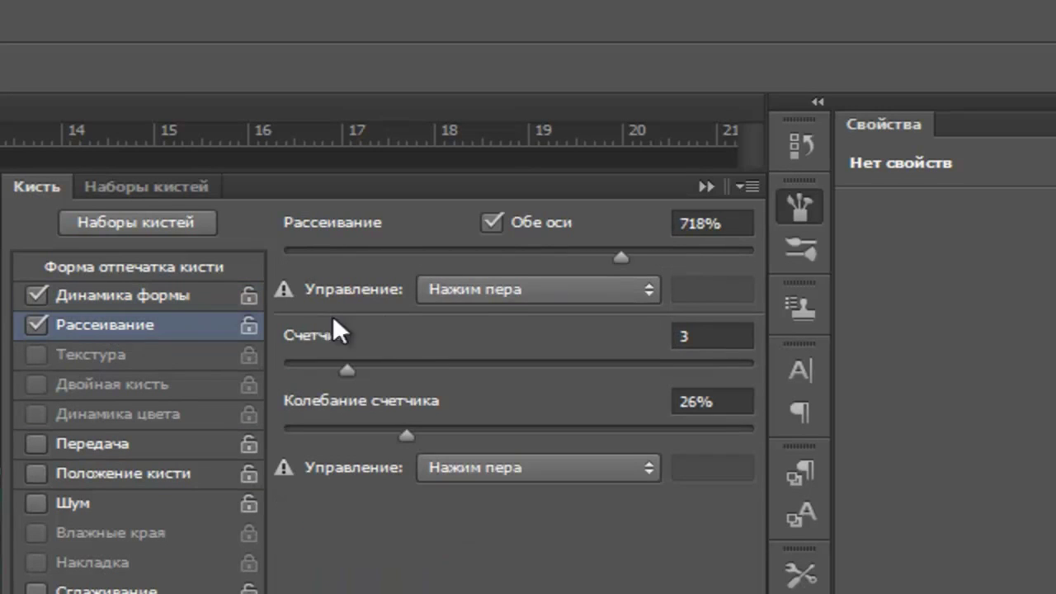
drag(626, 258, 550, 264)
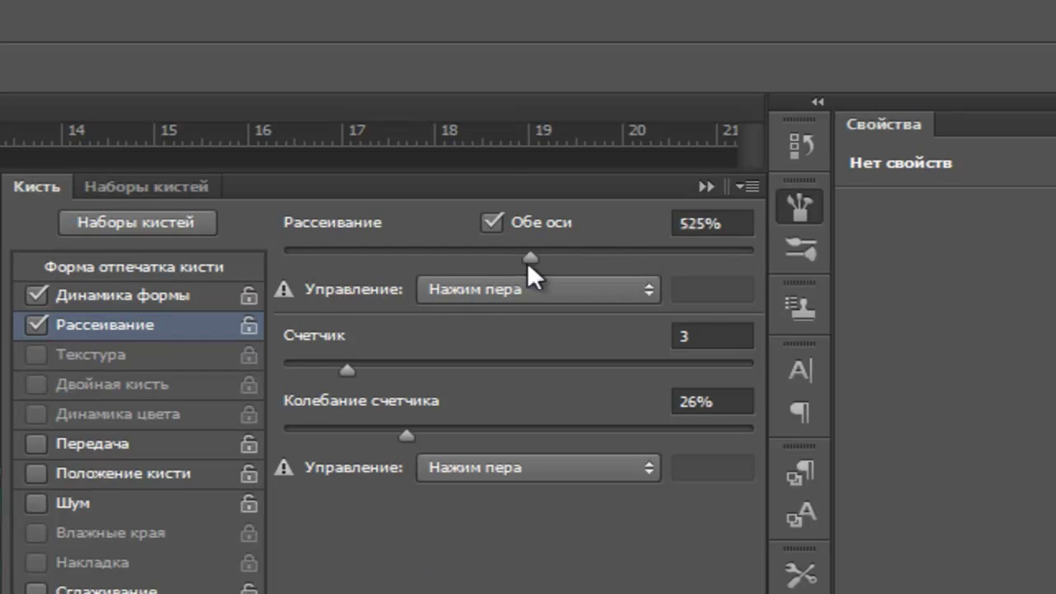
drag(681, 262, 662, 259)
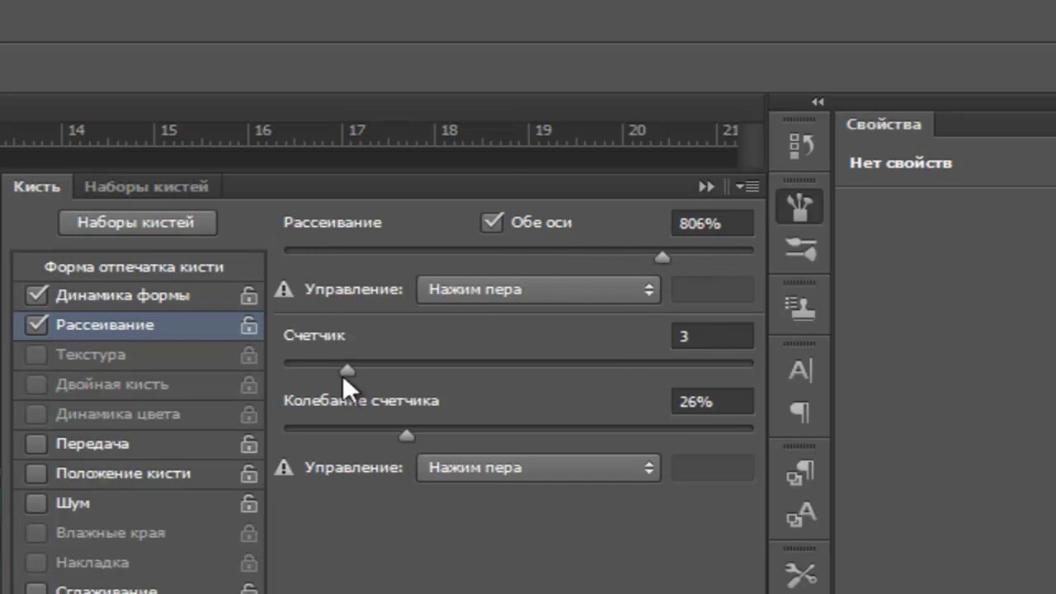
drag(457, 370, 541, 370)
click(107, 473)
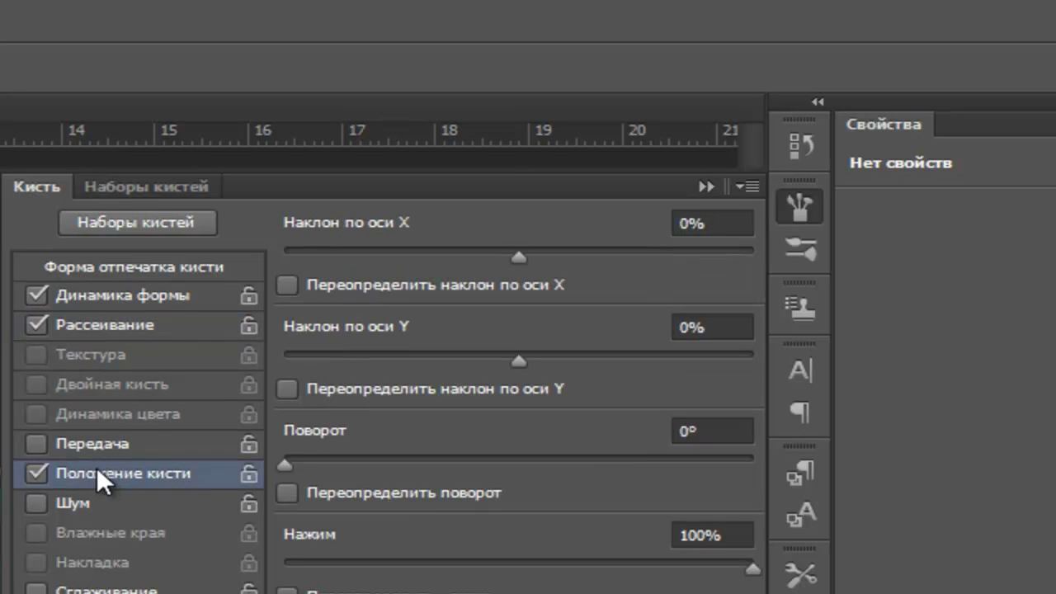
click(38, 473)
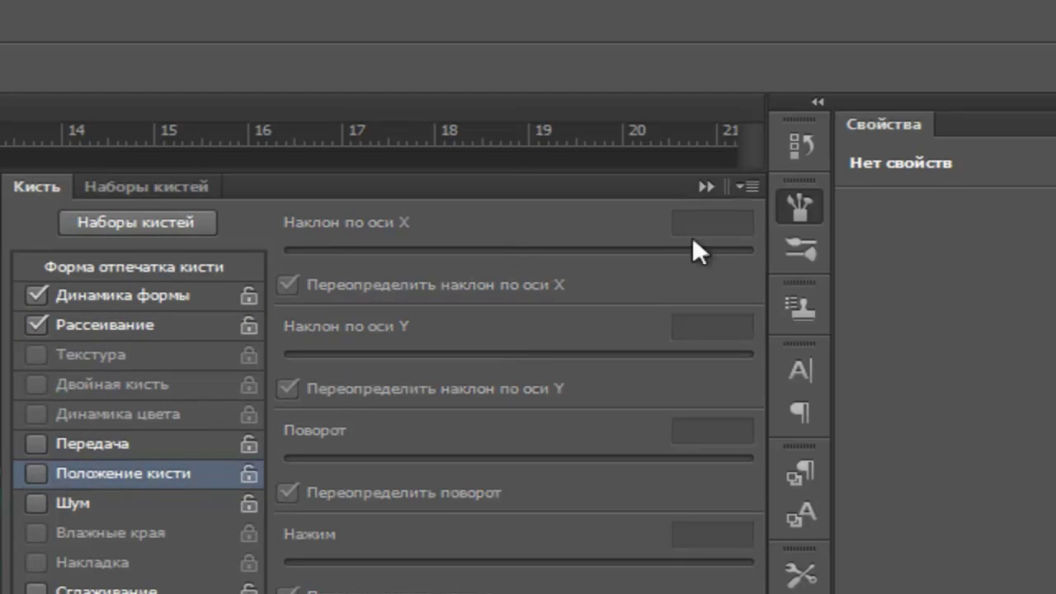
click(708, 187)
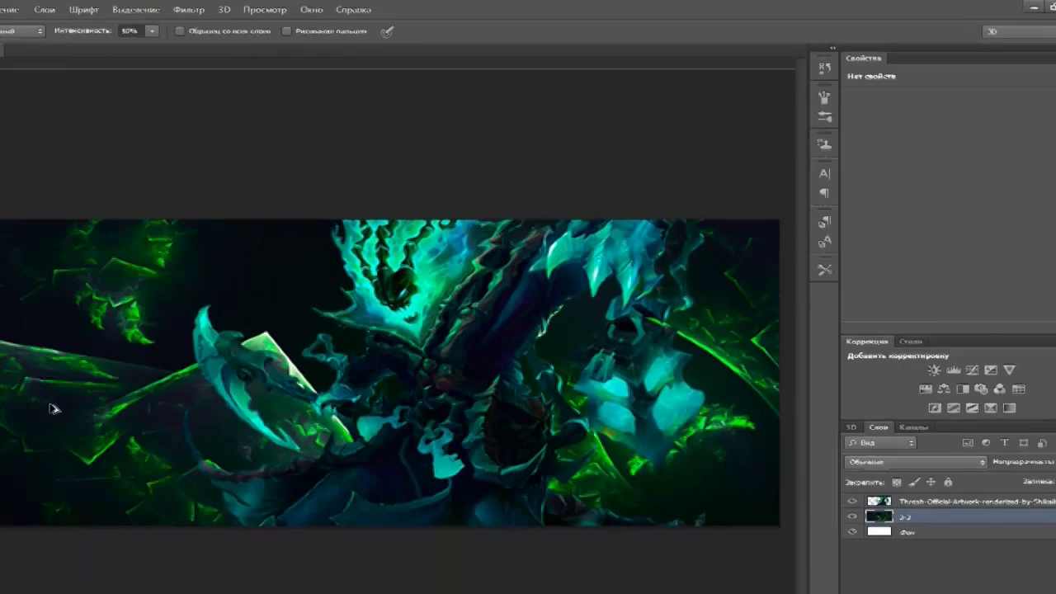
Choose a bristle brush preset for the Smudge tool at size 18.
right_click(247, 312)
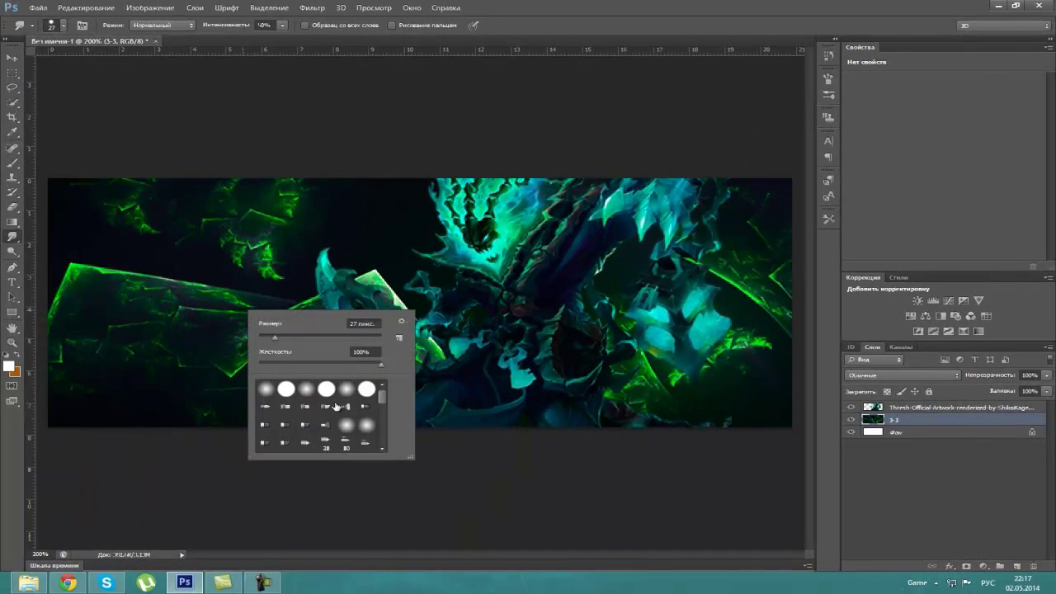
click(302, 424)
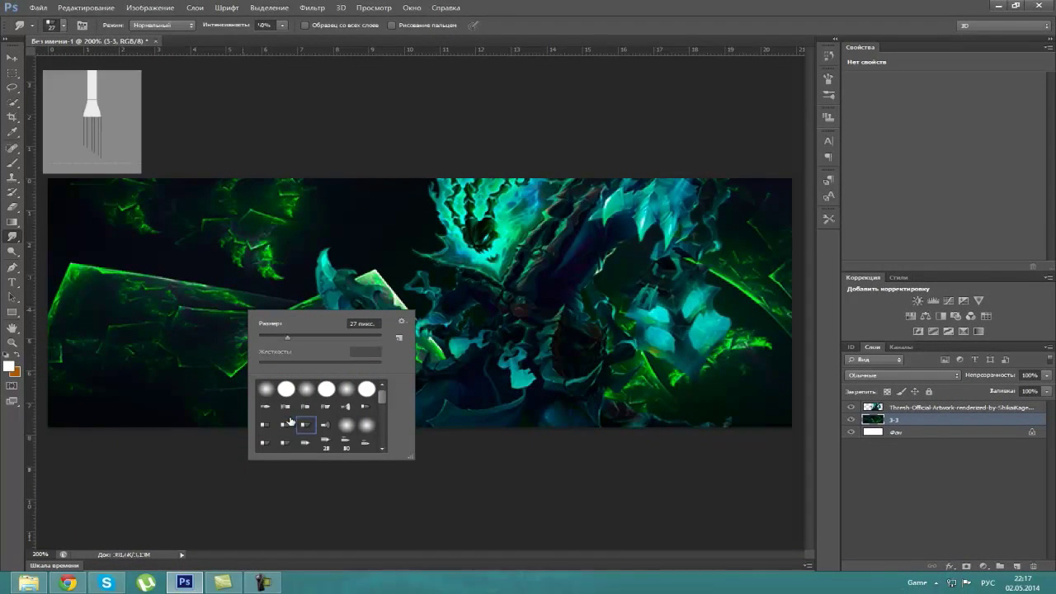
click(242, 248)
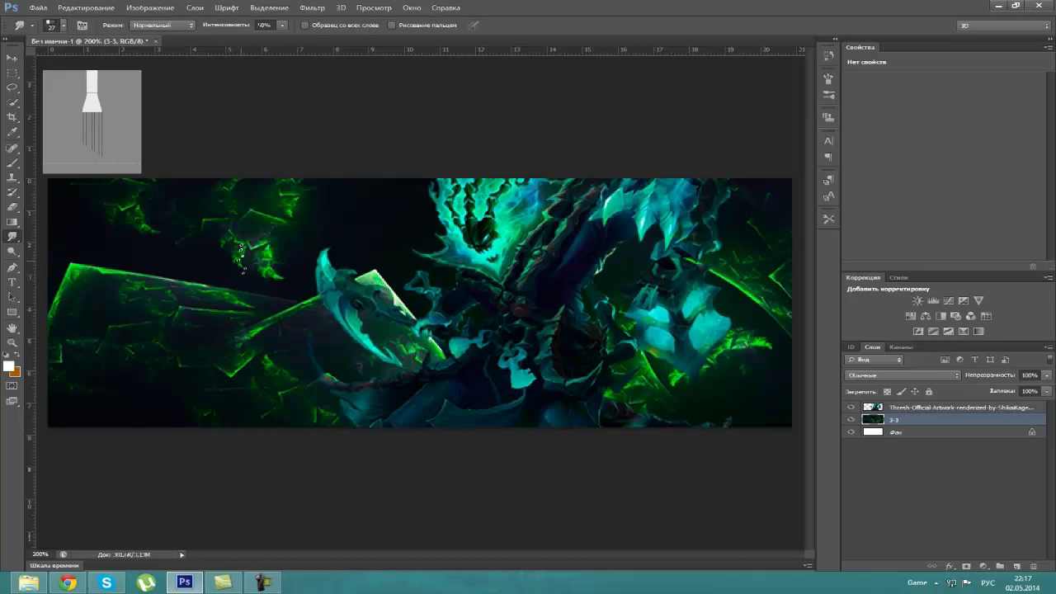
right_click(284, 282)
click(351, 383)
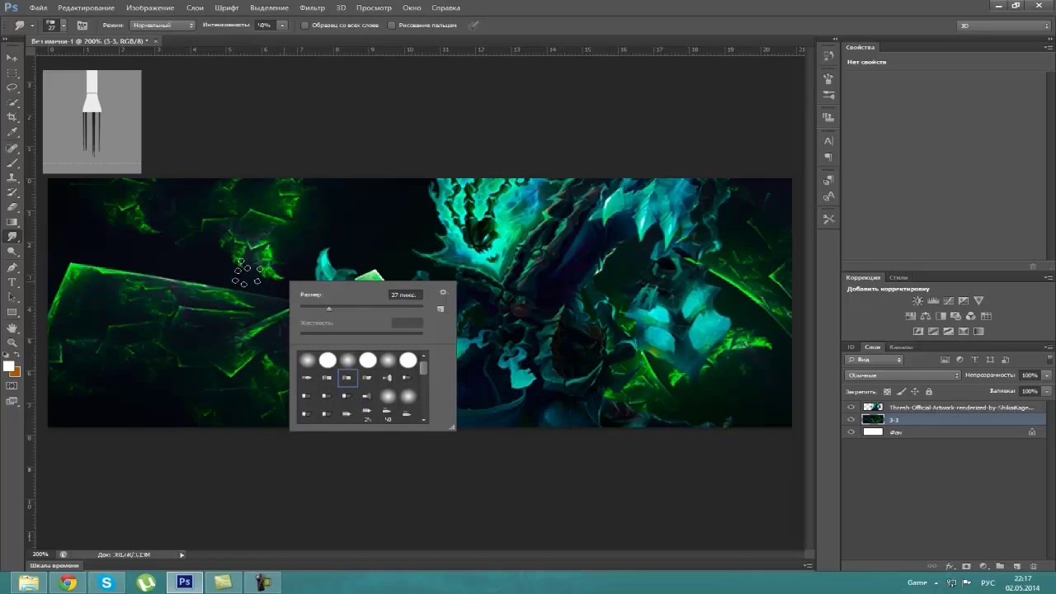
click(248, 268)
right_click(371, 224)
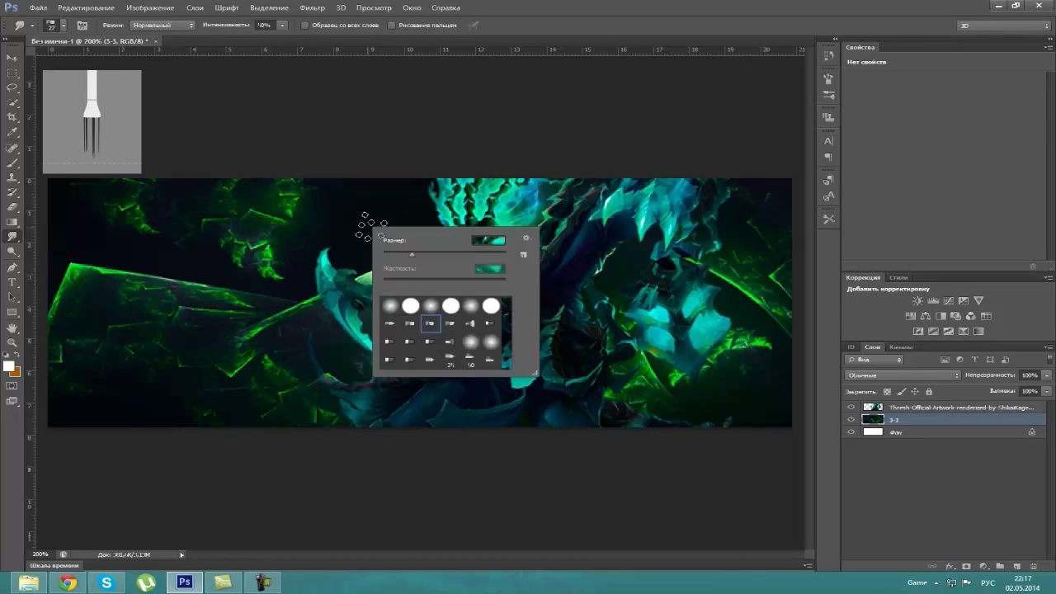
drag(421, 254, 401, 255)
click(307, 258)
Smudge the green shards on the left half and around the scythe into soft streaks.
mouse_move(307, 258)
mouse_down()
mouse_move(196, 291)
mouse_move(66, 282)
mouse_up()
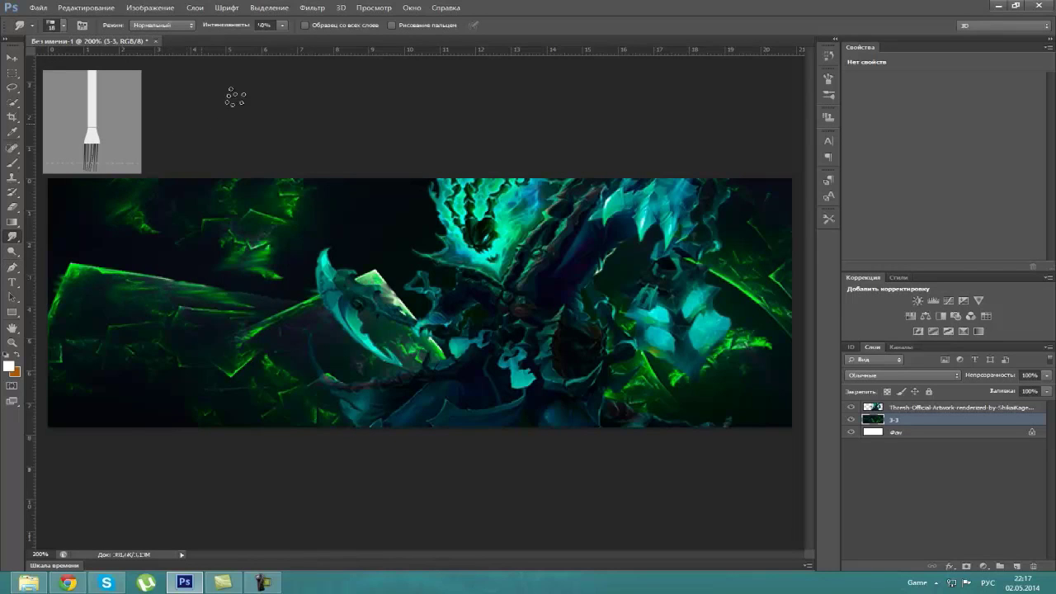
mouse_move(62, 268)
mouse_down()
mouse_move(116, 257)
mouse_move(56, 279)
mouse_move(111, 260)
mouse_move(181, 285)
mouse_move(57, 310)
mouse_up()
drag(165, 272, 75, 260)
mouse_move(116, 347)
mouse_down()
mouse_move(136, 268)
mouse_move(251, 244)
mouse_move(273, 276)
mouse_up()
mouse_move(255, 239)
mouse_down()
mouse_move(165, 280)
mouse_move(244, 268)
mouse_up()
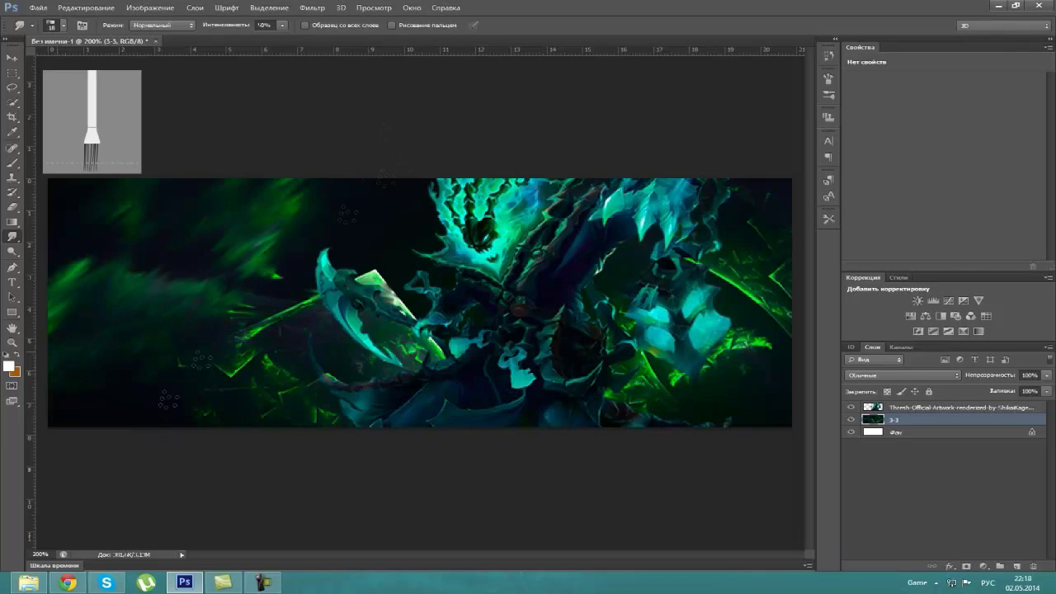
drag(223, 318, 322, 305)
mouse_move(355, 264)
mouse_down()
mouse_move(388, 289)
mouse_move(438, 363)
mouse_up()
drag(412, 309, 445, 355)
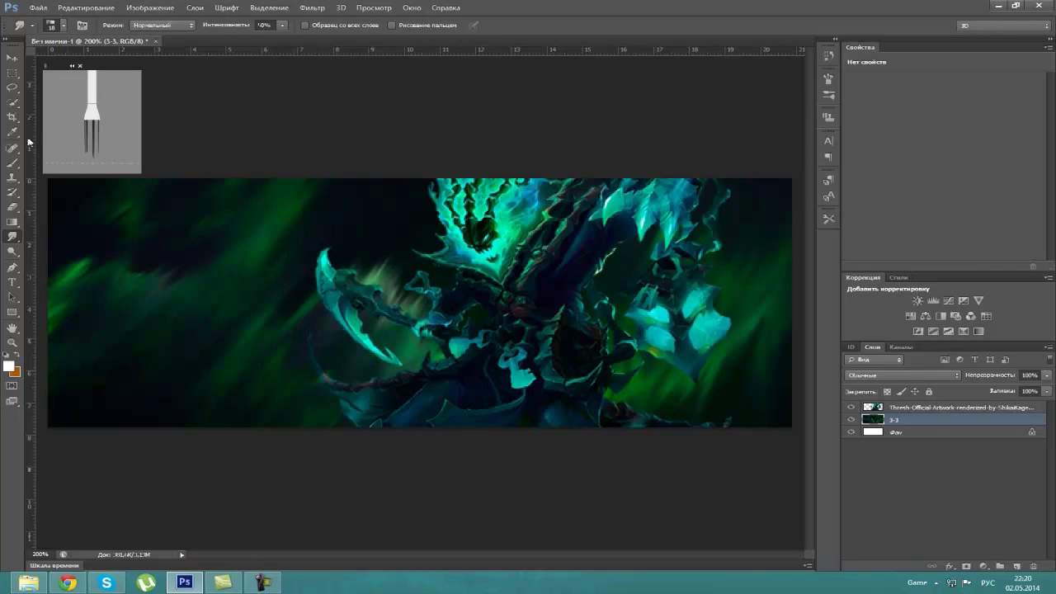
Draw a rectangular marquee selection over a green background area.
click(8, 74)
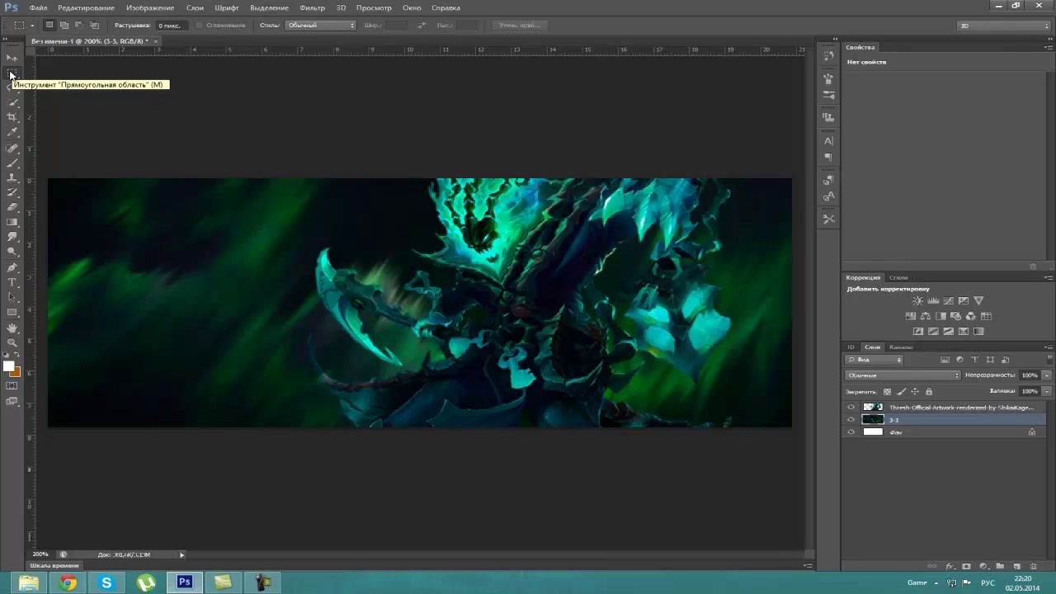
drag(125, 300, 312, 426)
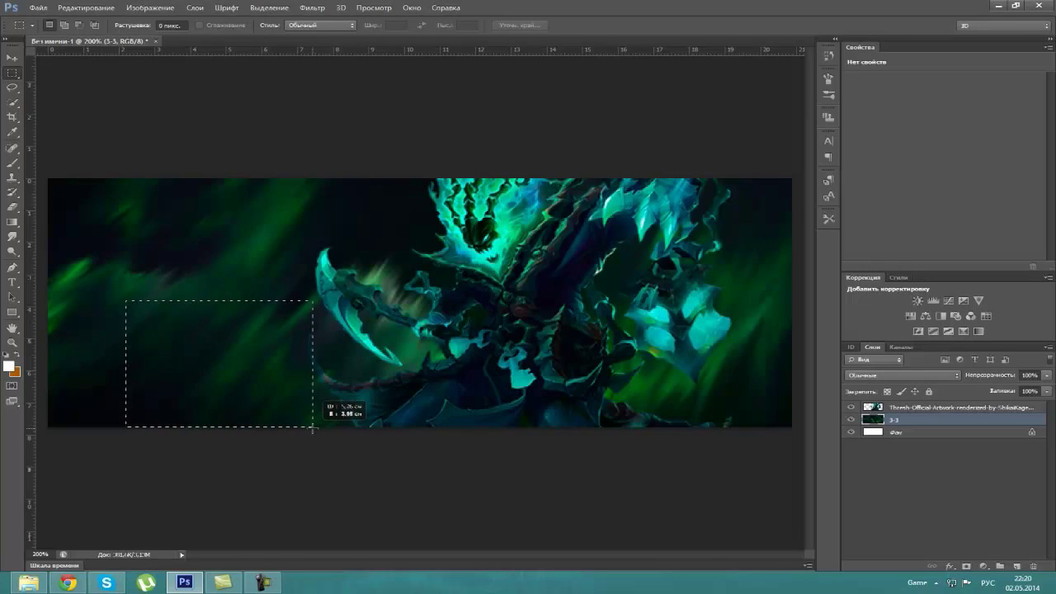
drag(311, 426, 312, 427)
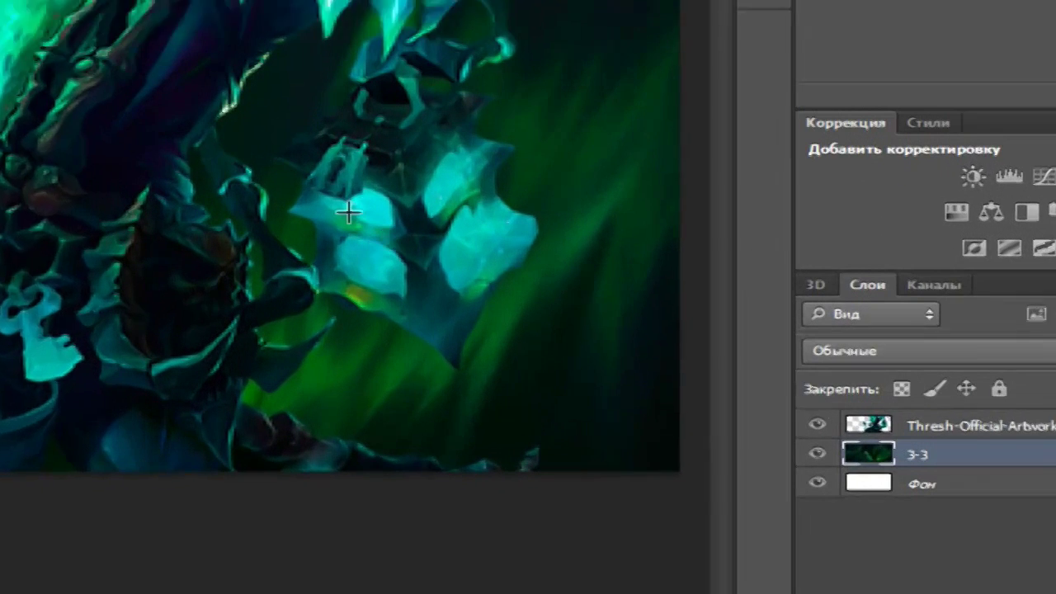
drag(105, 98, 612, 481)
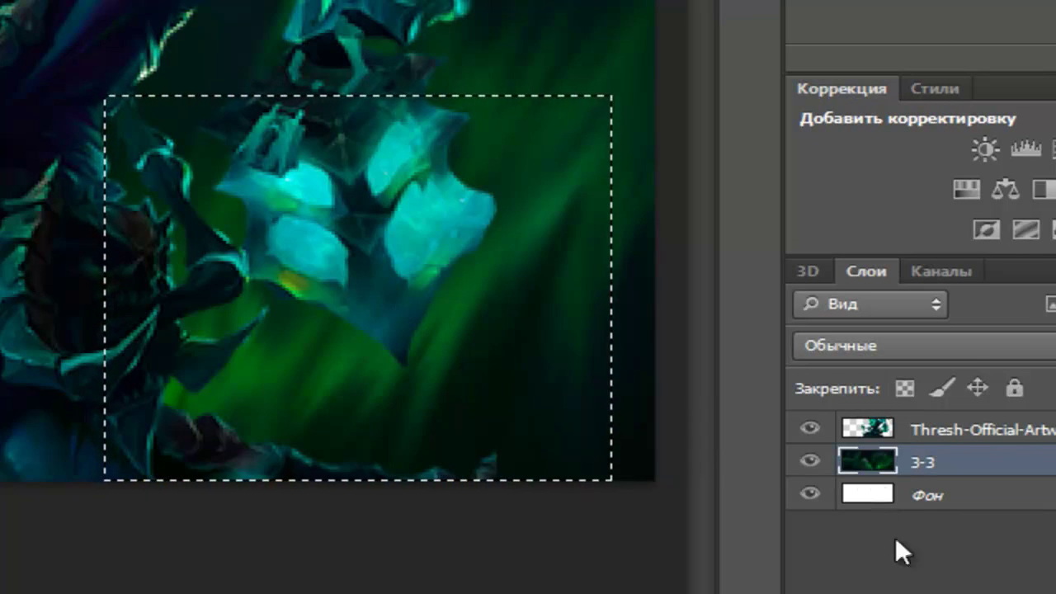
click(810, 428)
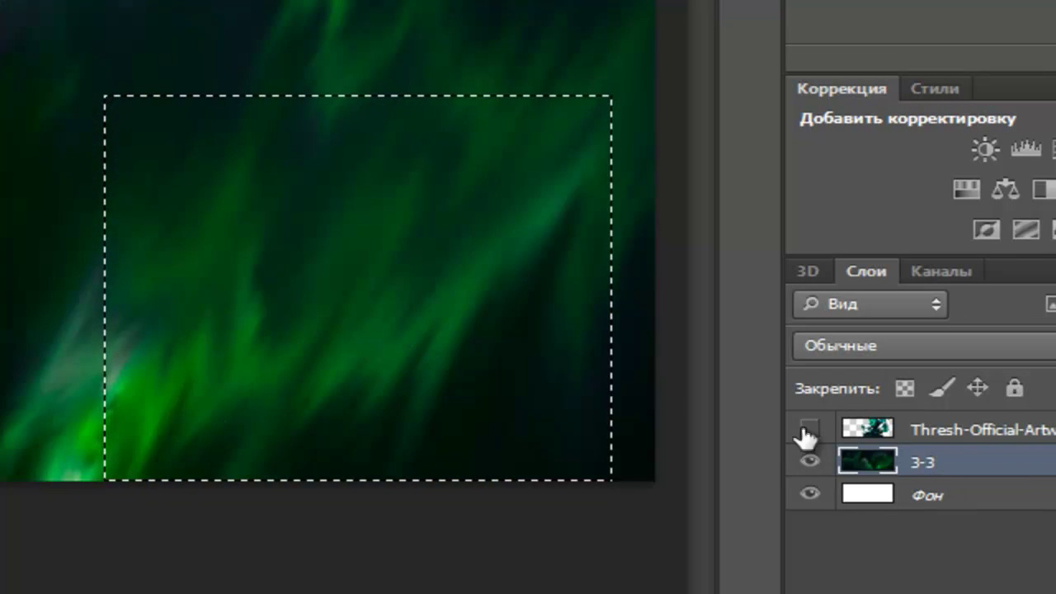
click(809, 429)
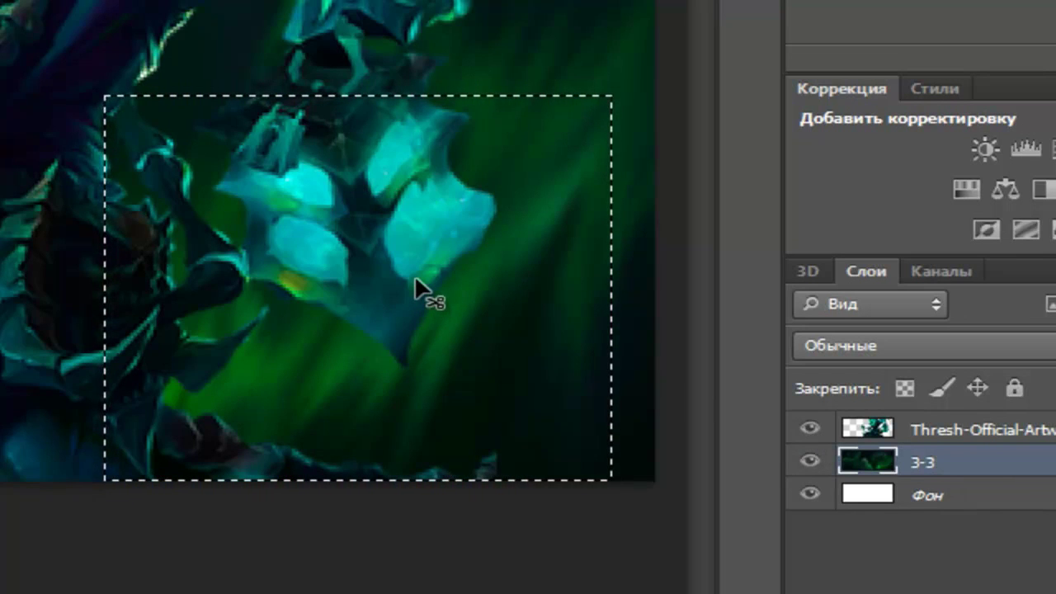
Copy the green patch to its own layer and position it near the scythe.
key(Tab)
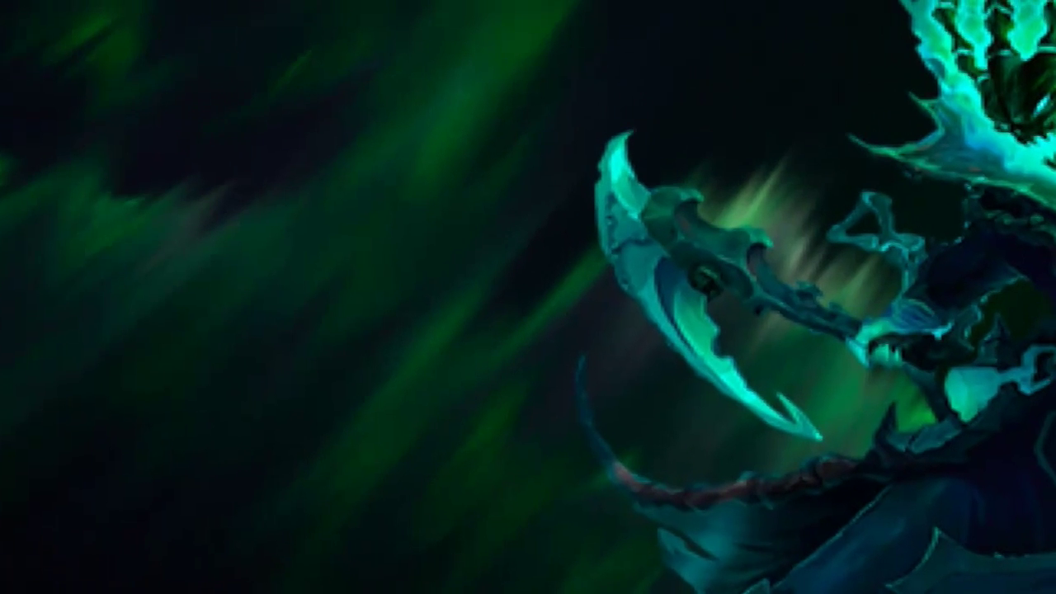
drag(660, 198, 949, 330)
key(ctrl+t)
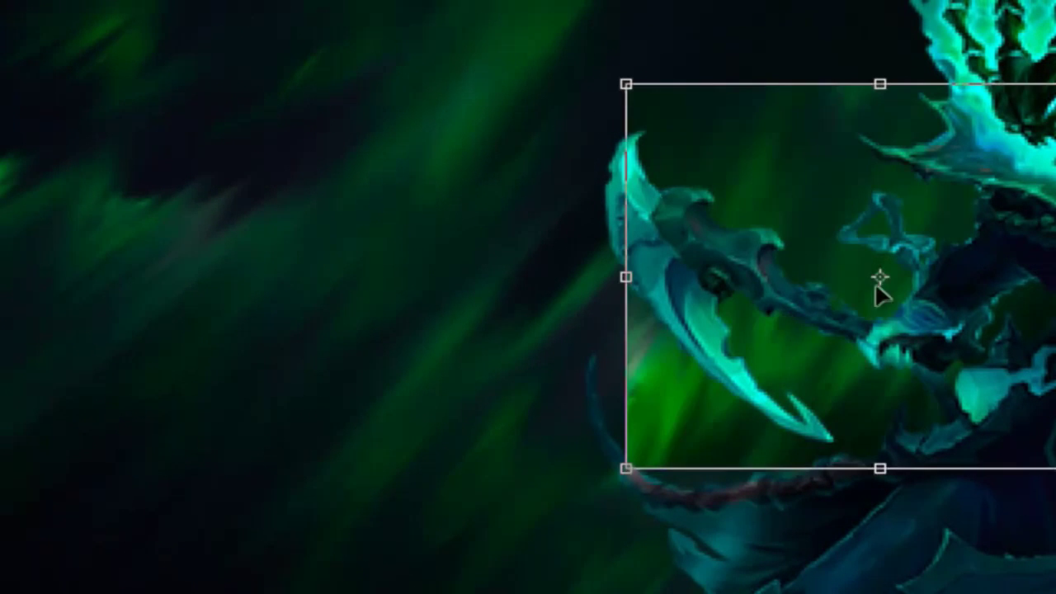
drag(888, 312, 799, 133)
key(Return)
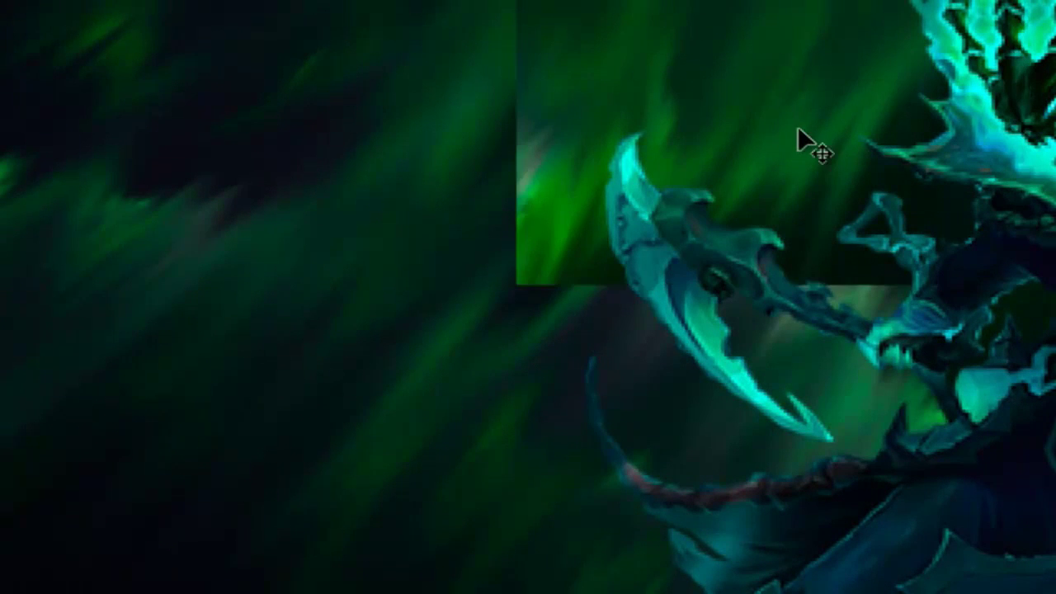
key(ctrl+t)
mouse_move(822, 174)
mouse_down()
mouse_move(854, 293)
mouse_move(877, 193)
mouse_move(900, 216)
mouse_up()
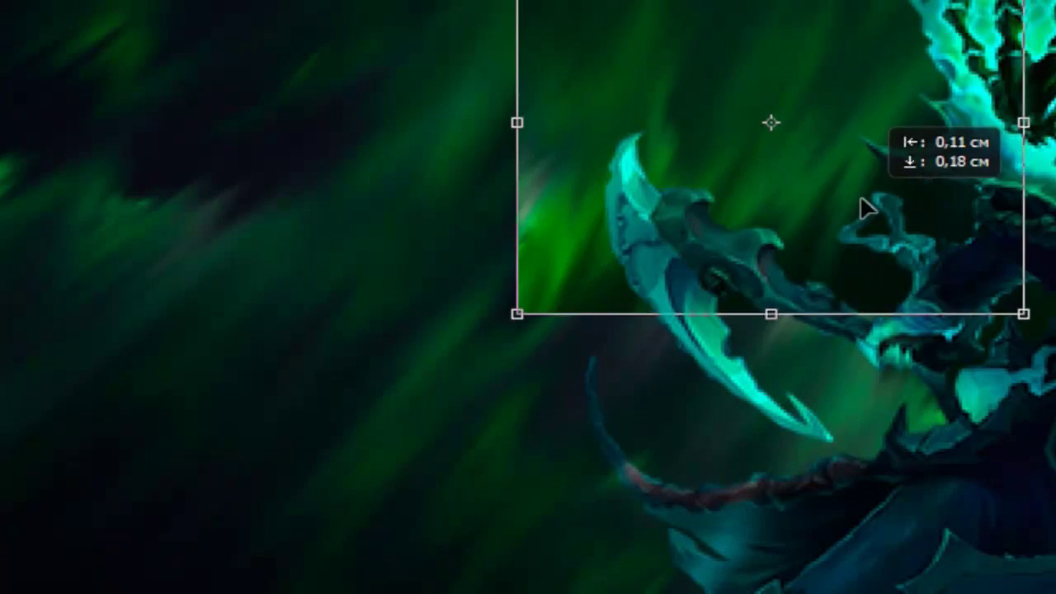
key(Return)
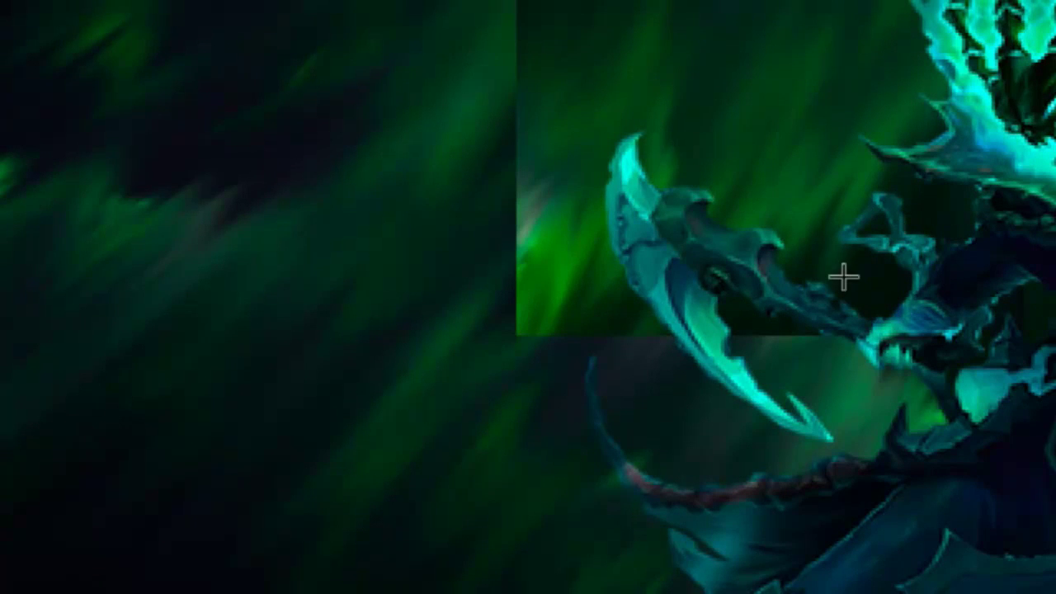
Duplicate the green patch with the Move tool and place the copy across the banner.
key(v)
mouse_move(943, 229)
mouse_down()
mouse_move(94, 141)
mouse_move(195, 142)
mouse_up()
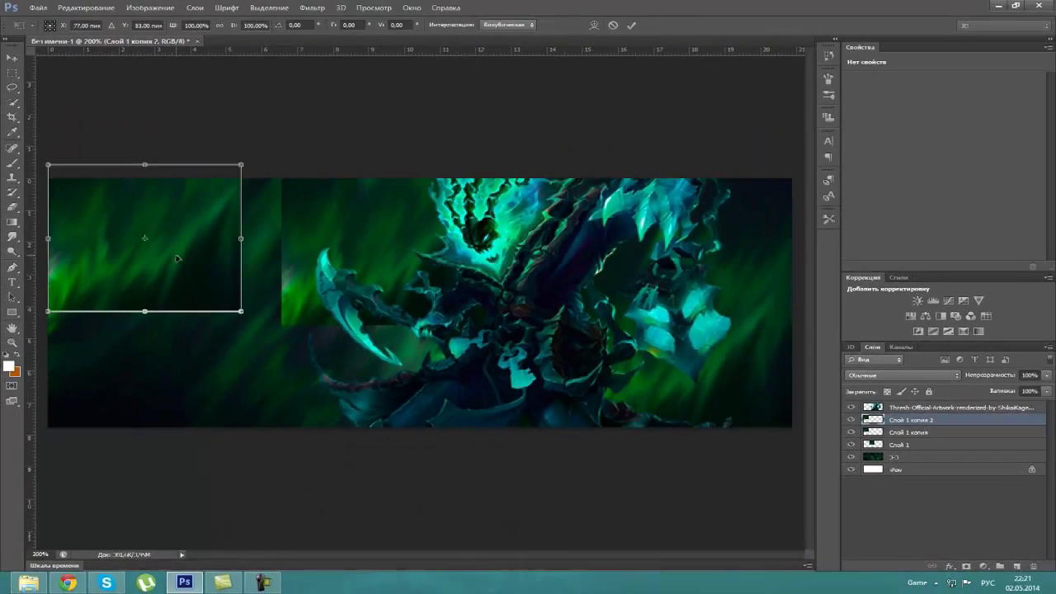
mouse_move(196, 138)
mouse_down()
mouse_move(675, 254)
mouse_move(752, 249)
mouse_up()
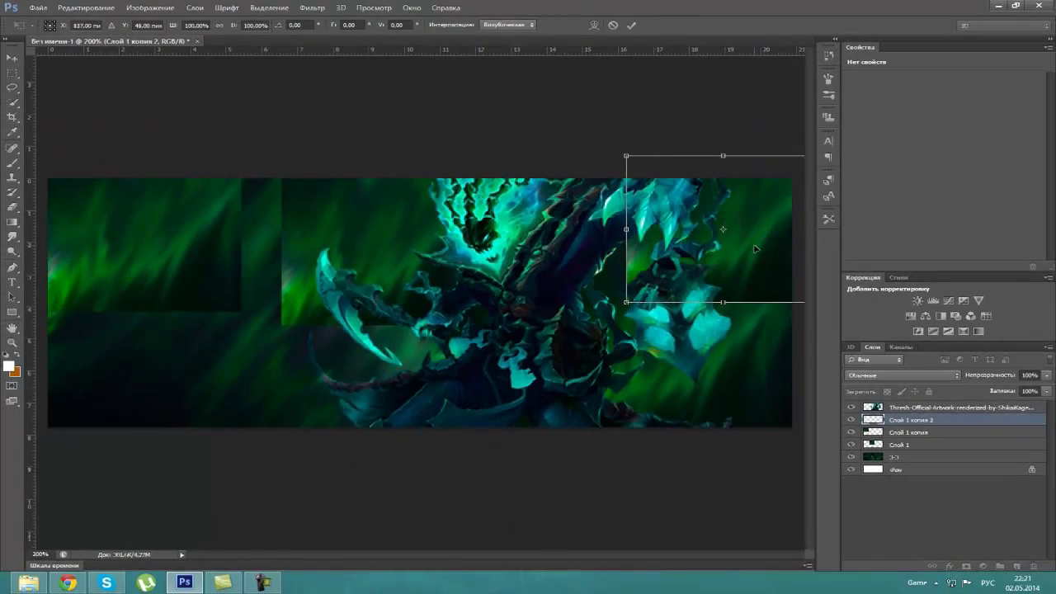
Select Слой 1, its two copies and 3-3, then merge them into one layer.
key(m)
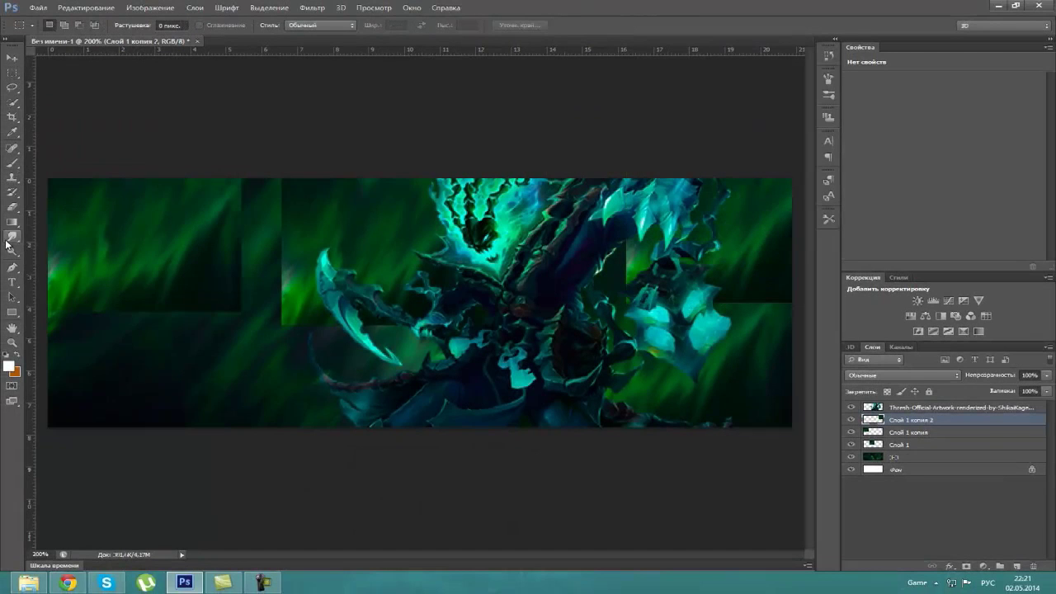
click(20, 240)
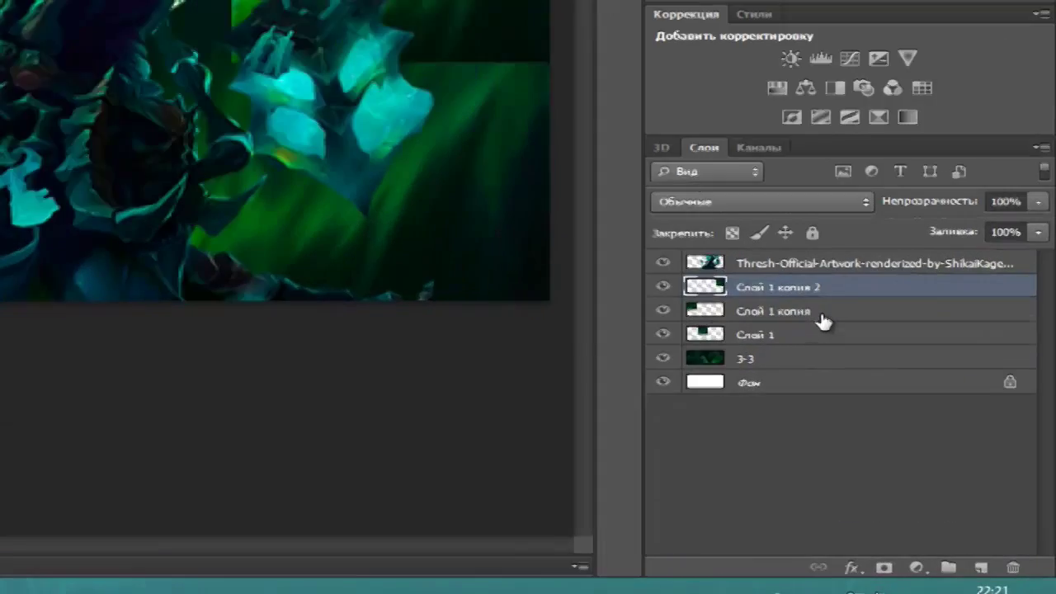
click(826, 320)
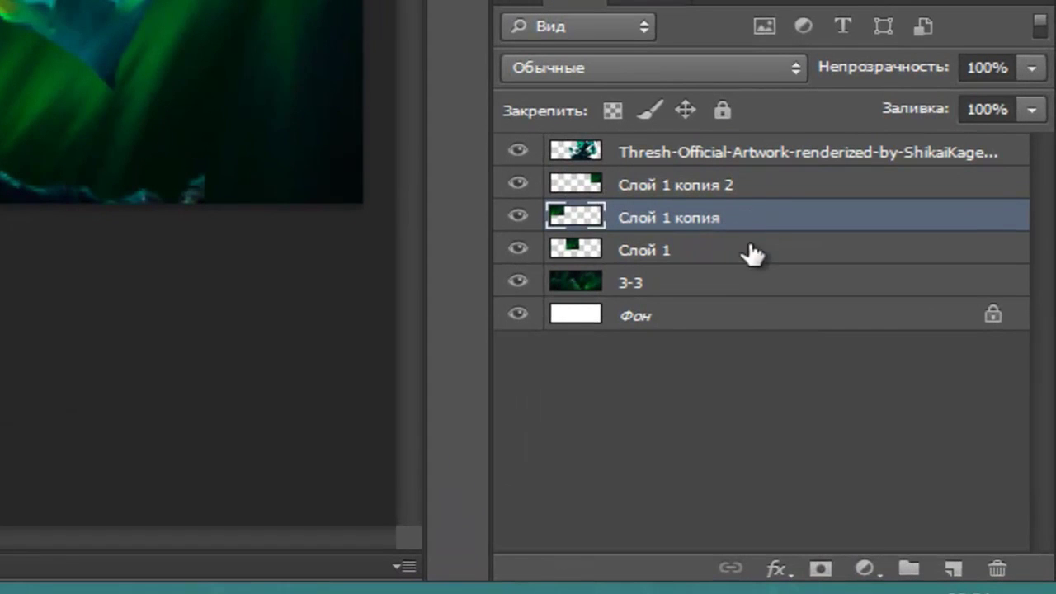
ctrl+click(832, 335)
ctrl+click(834, 288)
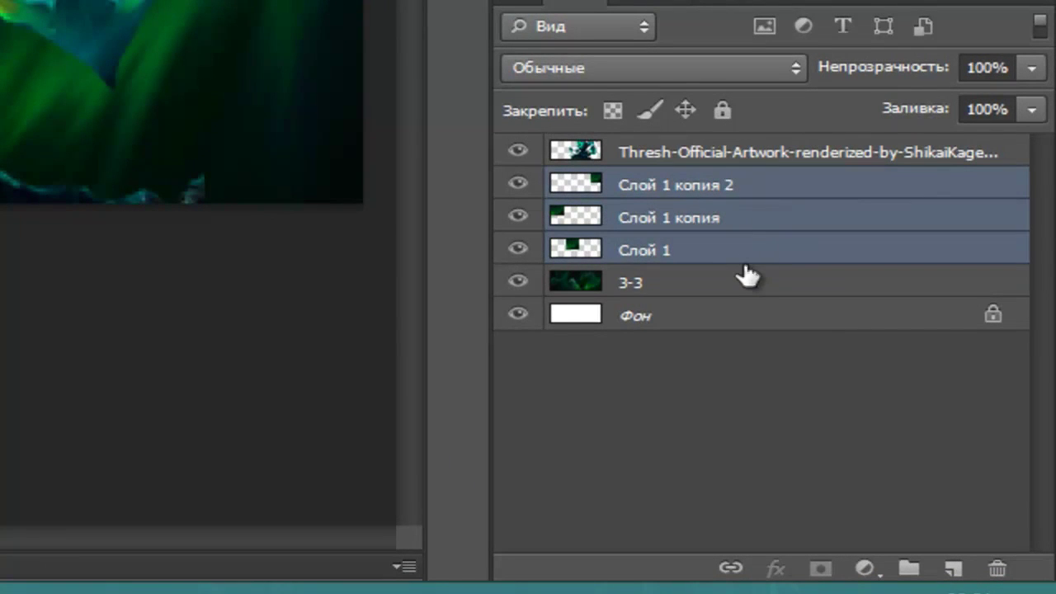
ctrl+click(739, 280)
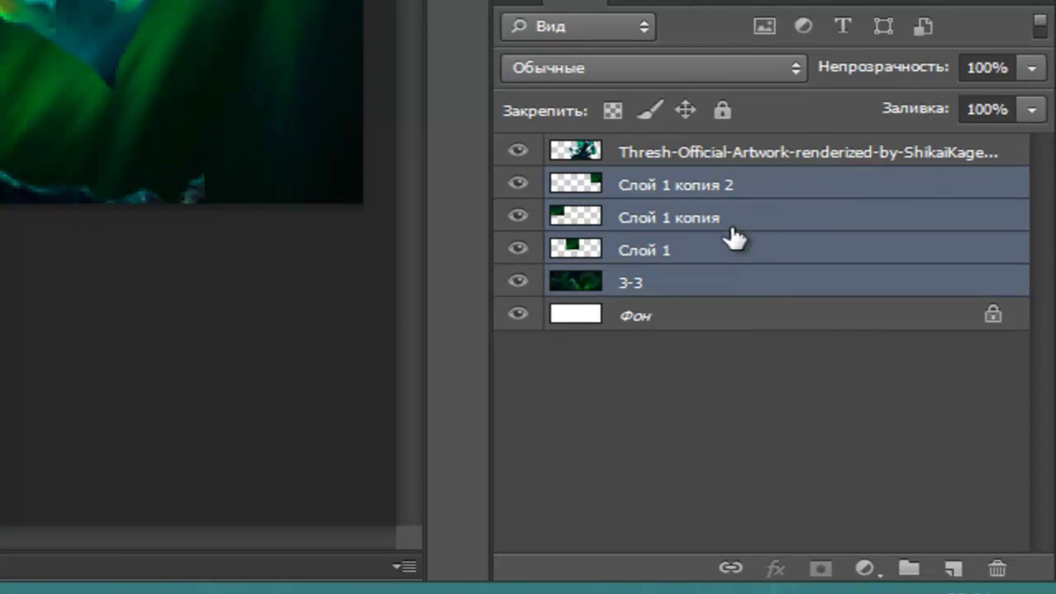
right_click(734, 242)
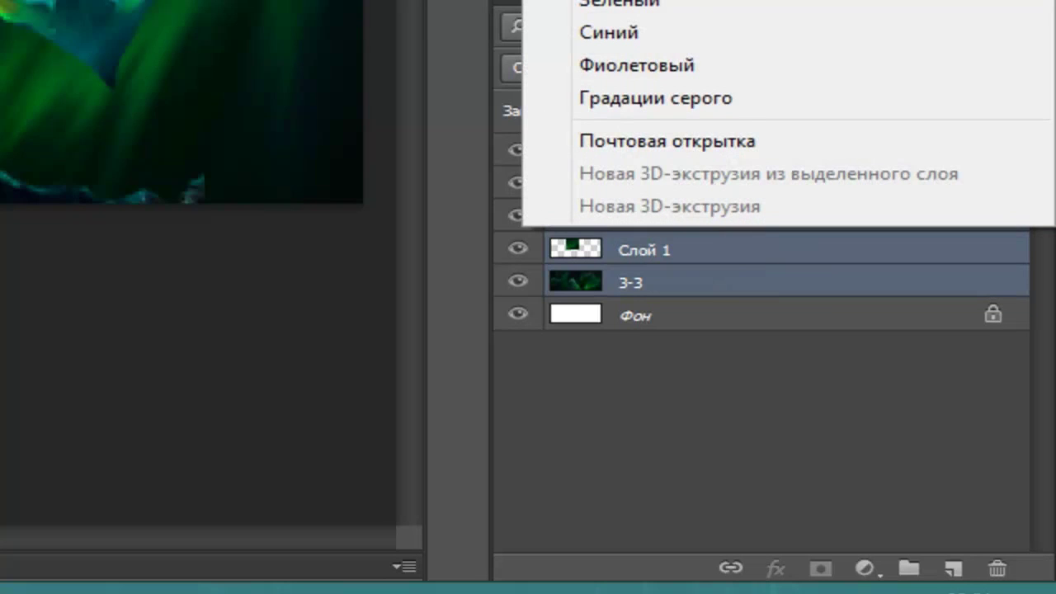
click(627, 2)
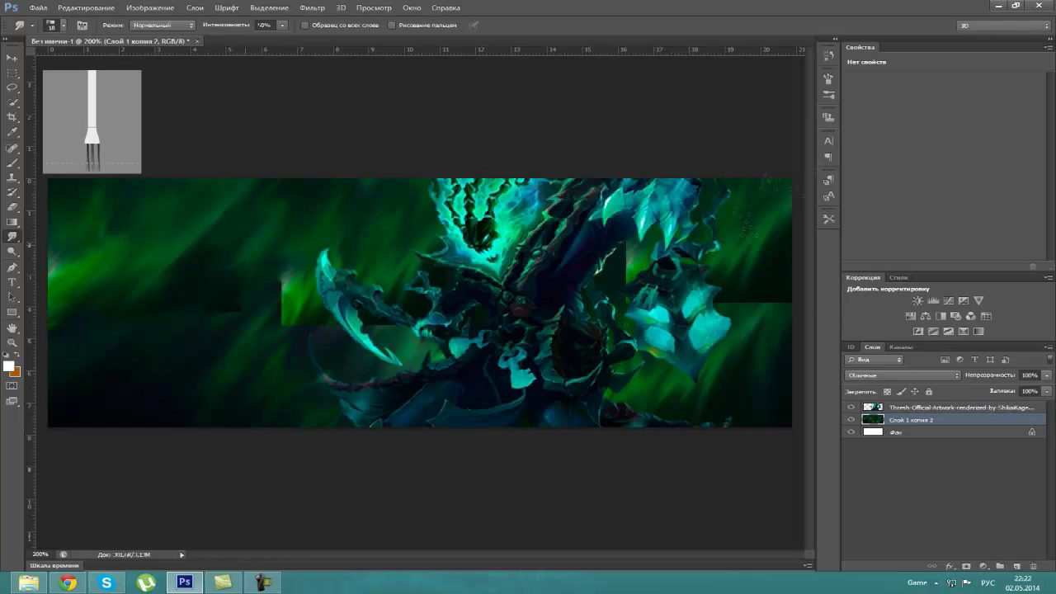
Smudge the hard left edge and right vertical edge of the green patches.
mouse_move(288, 315)
mouse_down()
mouse_move(281, 271)
mouse_move(299, 276)
mouse_up()
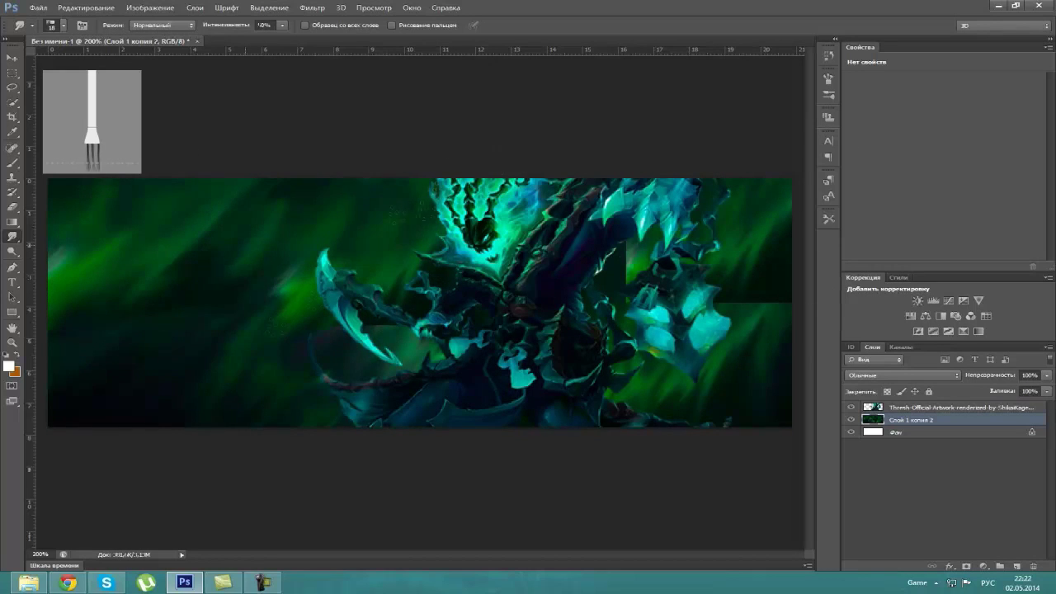
drag(637, 281, 621, 265)
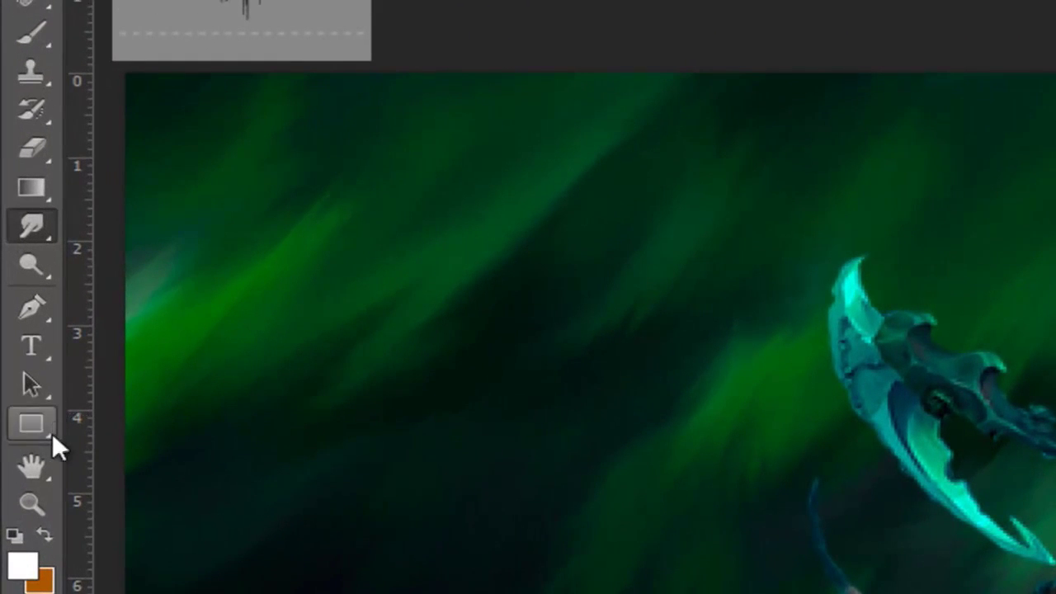
Zoom out to 100% and reselect the Smudge tool.
click(31, 503)
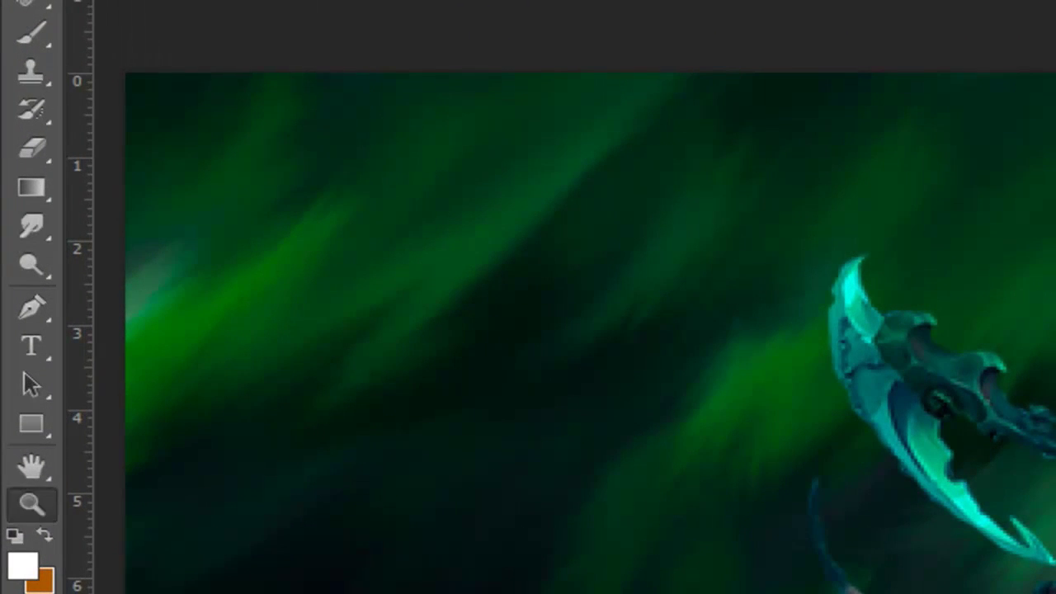
key(ctrl+minus)
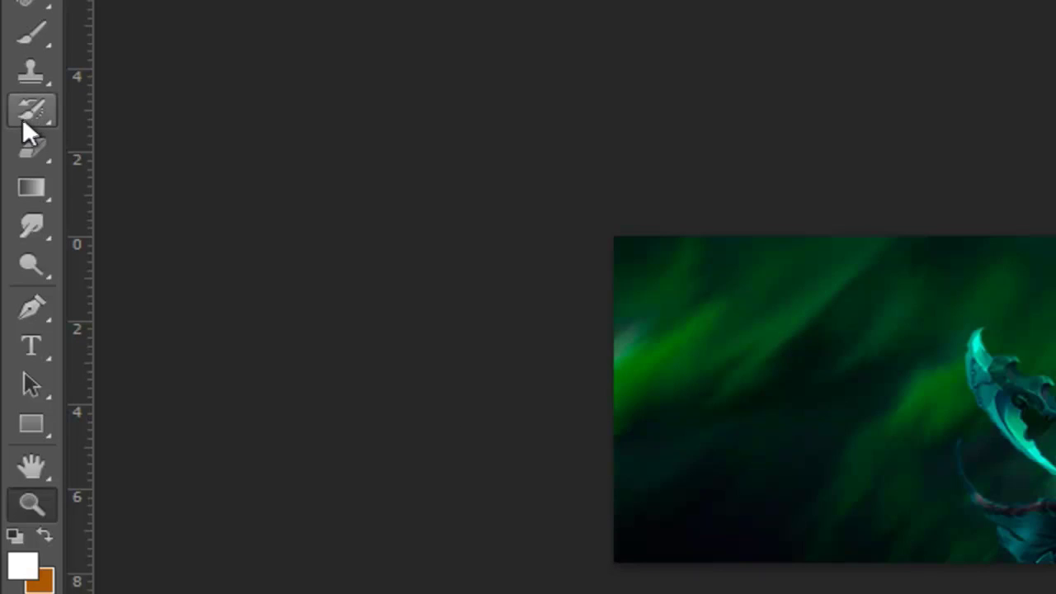
click(33, 225)
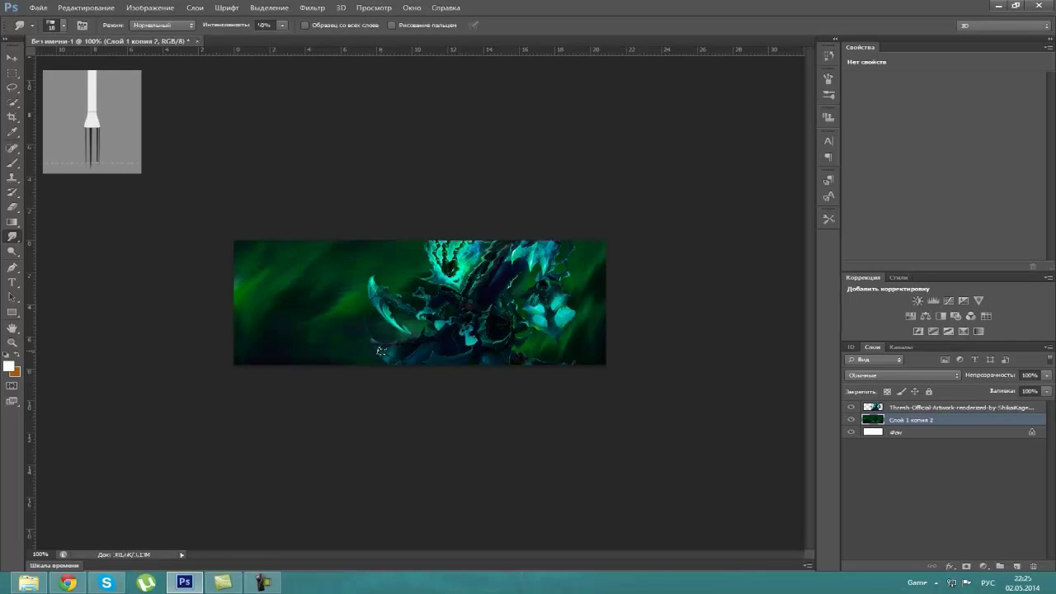
Lightly smudge the green background in the middle and left toward the upper right.
drag(427, 353, 420, 357)
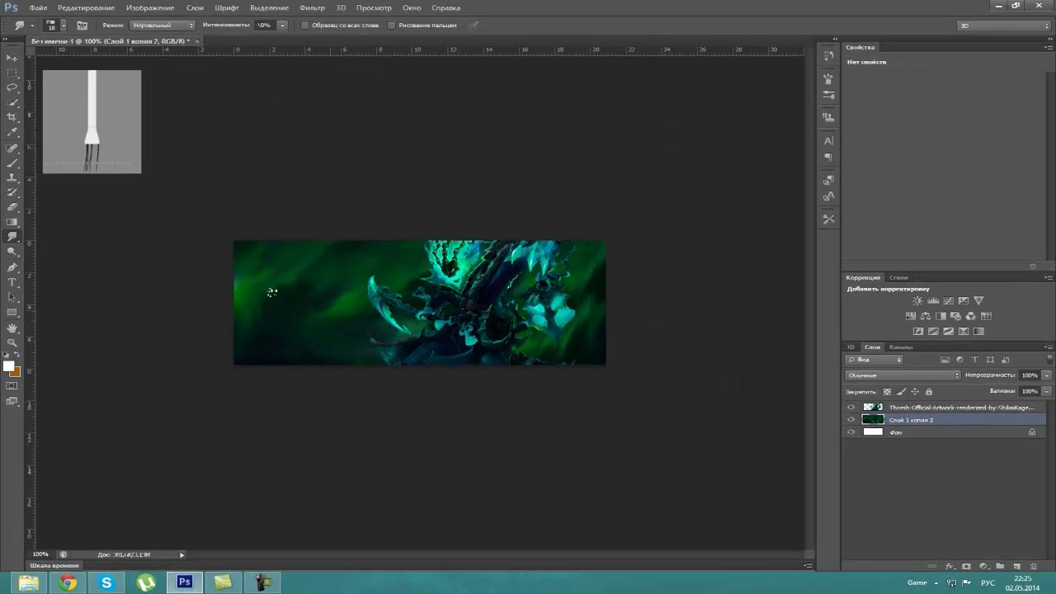
mouse_move(272, 292)
mouse_down()
mouse_move(369, 270)
mouse_move(307, 267)
mouse_move(328, 285)
mouse_move(318, 264)
mouse_move(291, 254)
mouse_up()
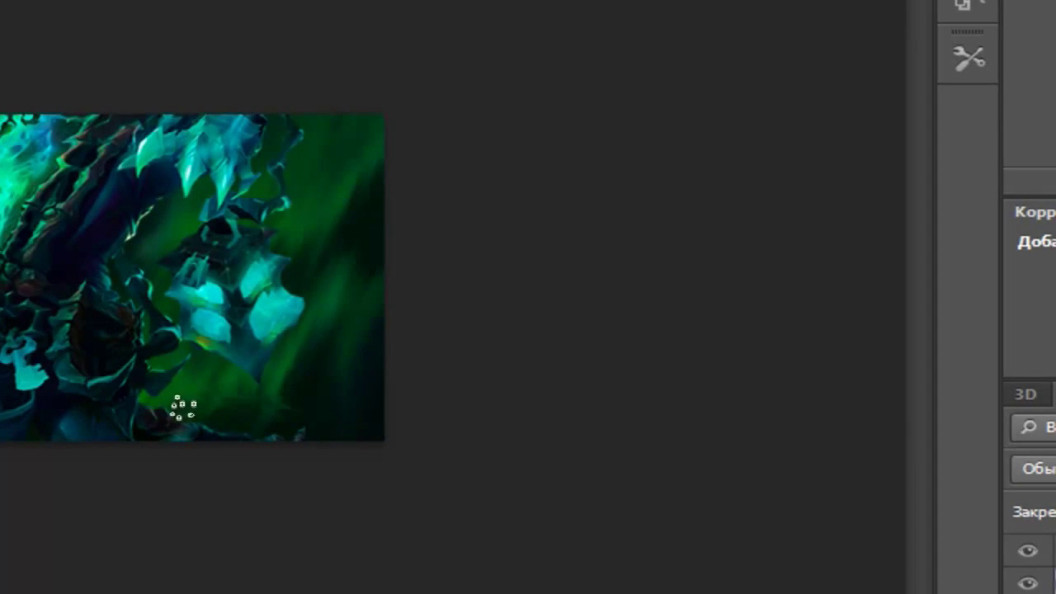
Smudge the green background at the lower right, beside the lantern, into dark streaks.
mouse_move(343, 368)
mouse_down()
mouse_move(272, 358)
mouse_move(484, 201)
mouse_move(453, 214)
mouse_up()
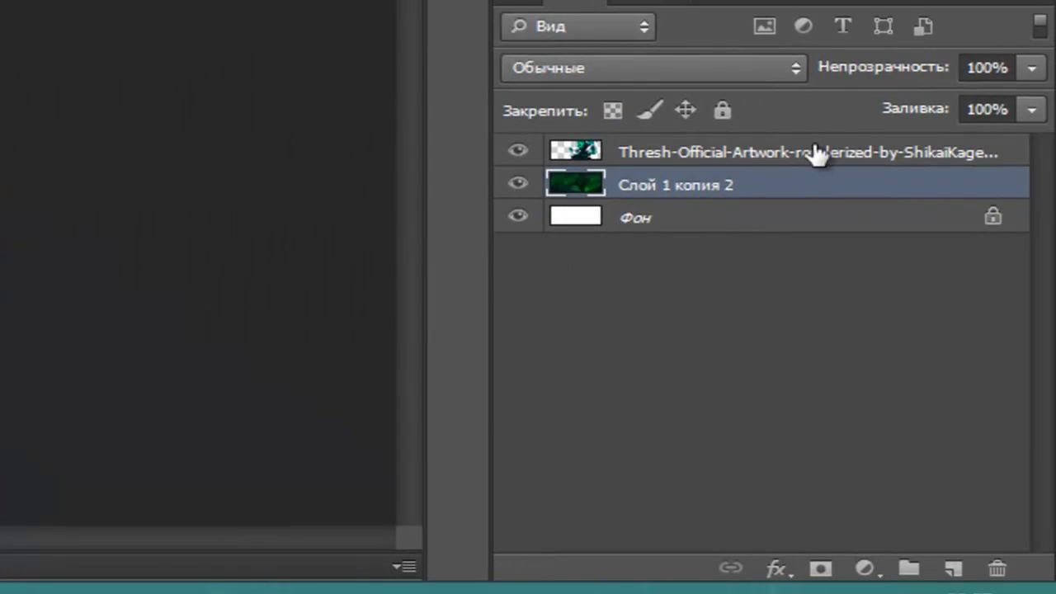
Duplicate the Thresh layer and smear the copy's right side into a cyan streak.
click(817, 154)
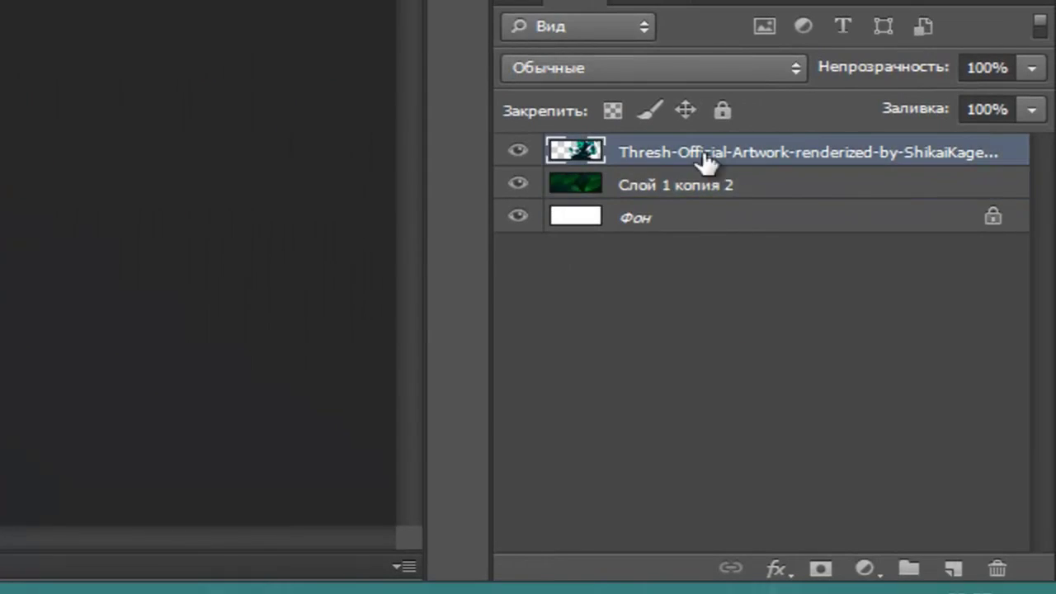
key(ctrl+j)
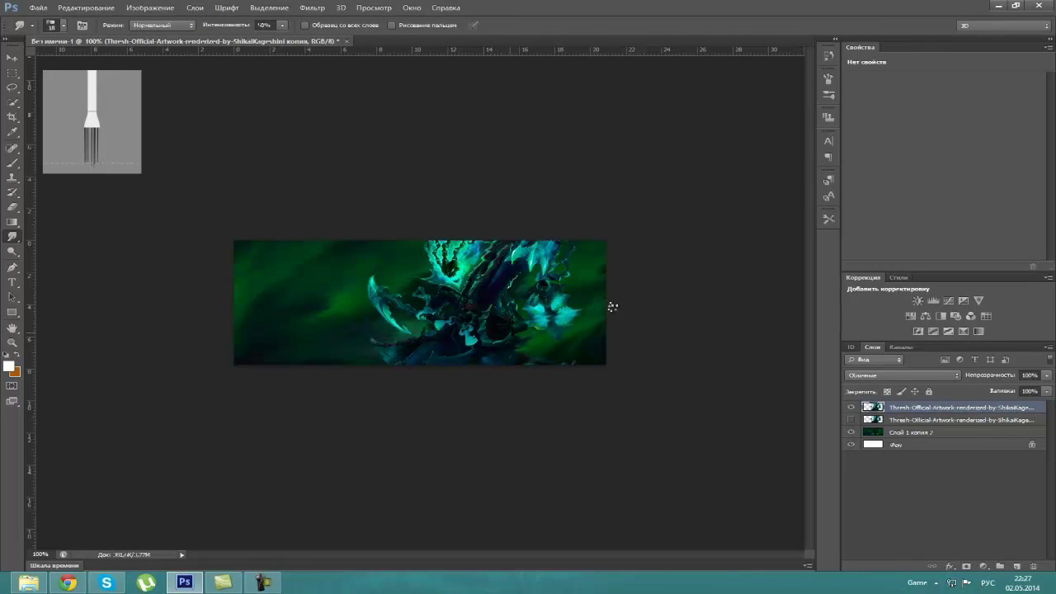
drag(569, 316, 547, 302)
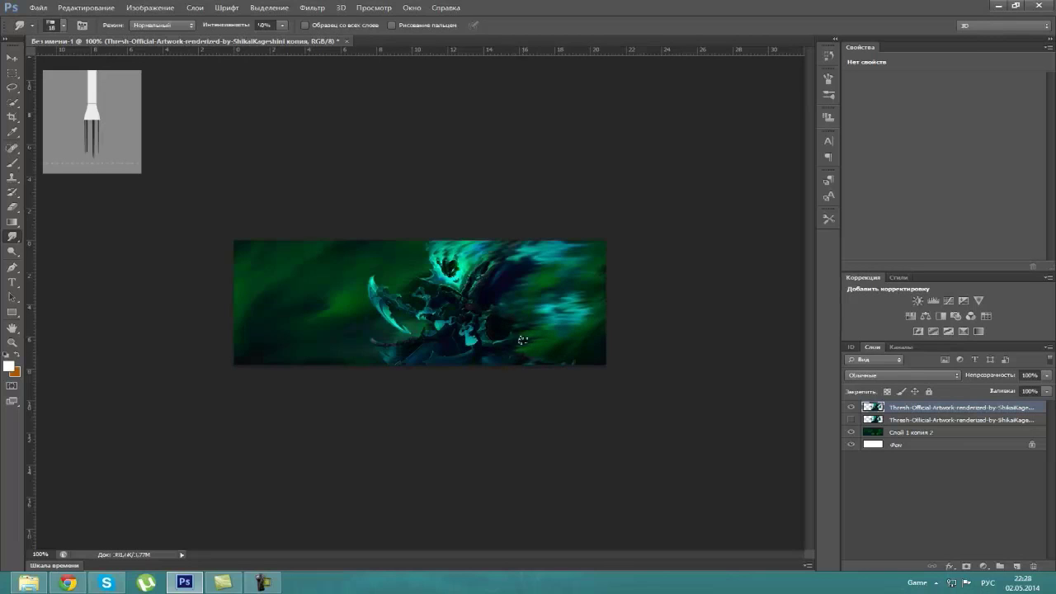
Smudge the copy further, then lightly erase teal streaks with a 6%, size-30 eraser.
drag(527, 341, 490, 349)
drag(518, 288, 534, 273)
click(12, 207)
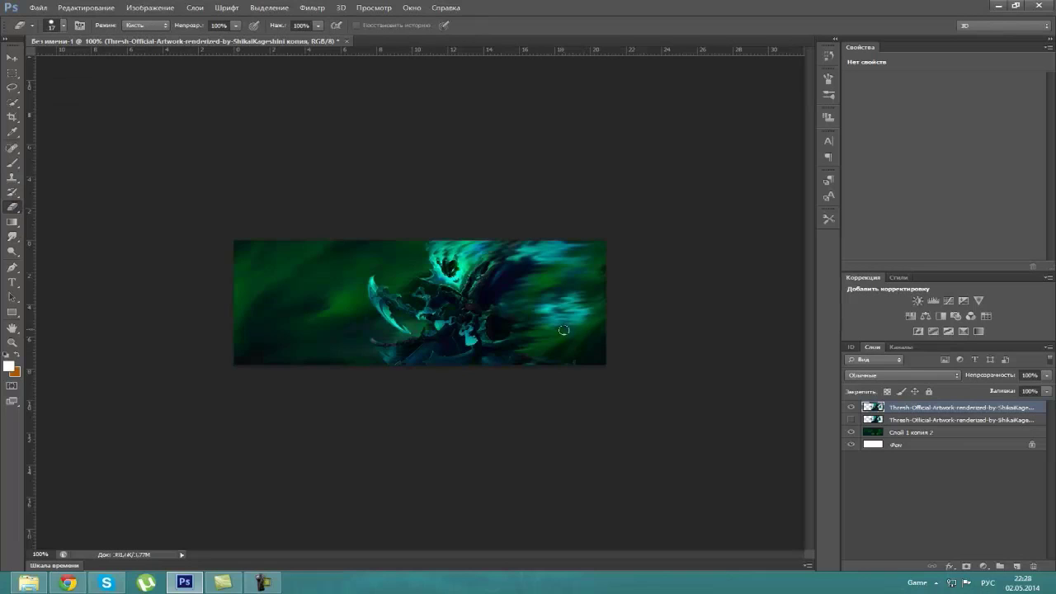
click(317, 26)
drag(261, 40, 258, 40)
right_click(578, 330)
drag(604, 357, 608, 358)
click(535, 317)
drag(579, 308, 565, 283)
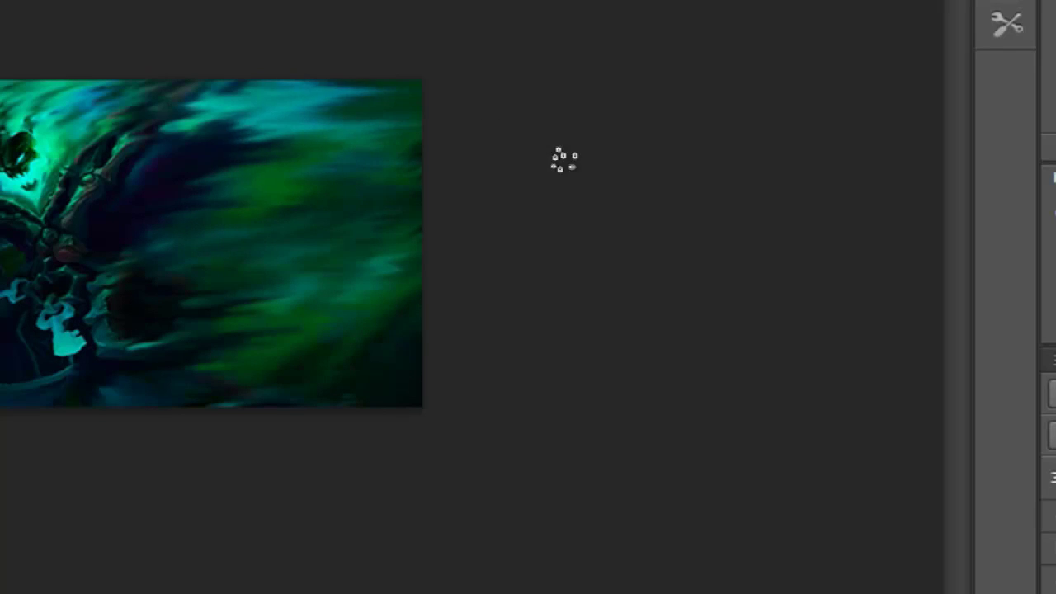
mouse_move(157, 320)
mouse_down()
mouse_move(335, 306)
mouse_move(151, 311)
mouse_up()
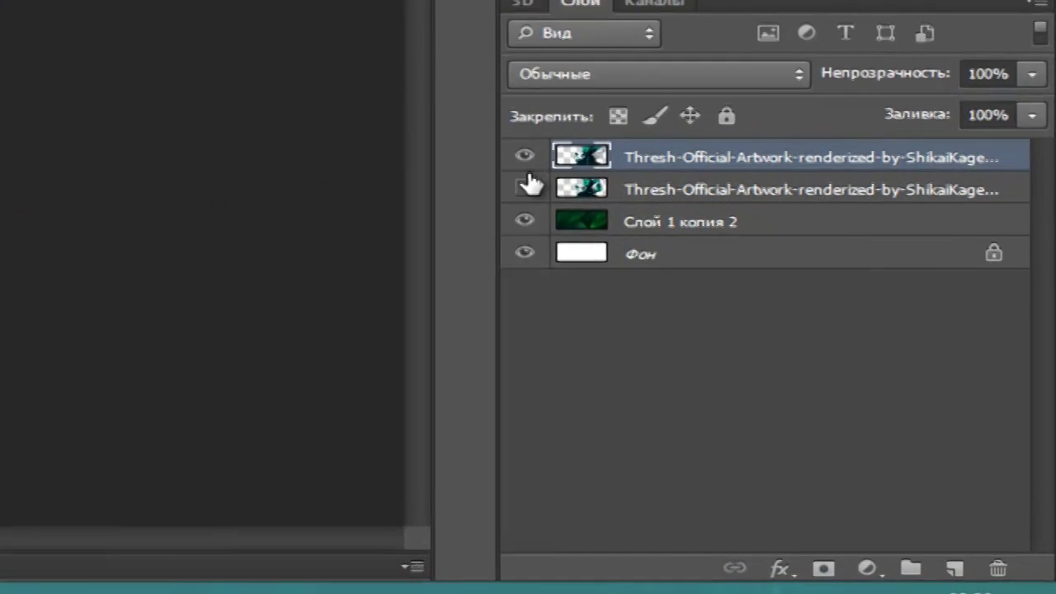
click(851, 419)
click(851, 407)
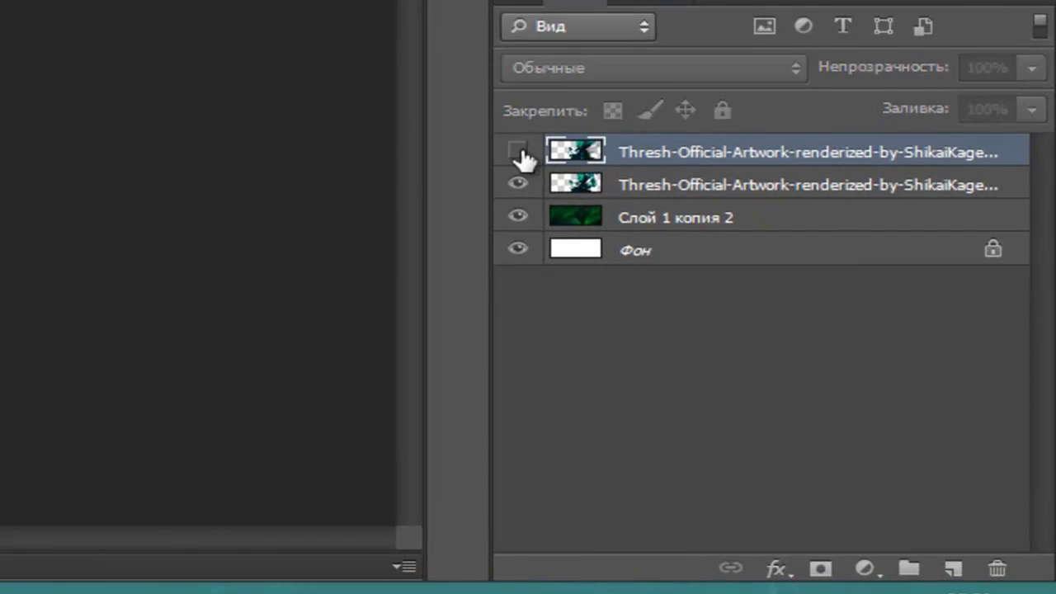
click(518, 177)
click(518, 159)
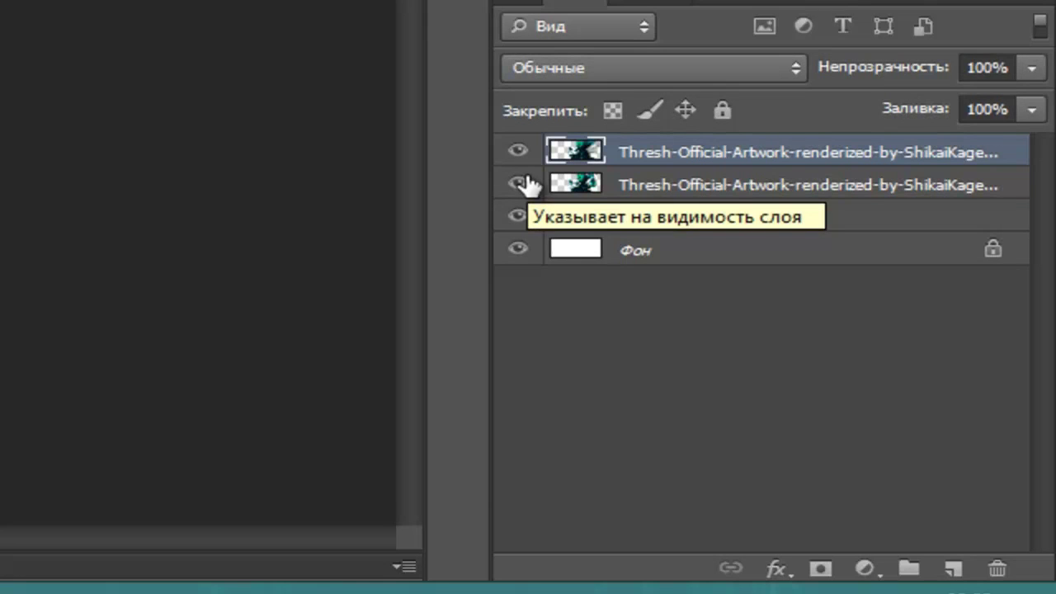
click(520, 183)
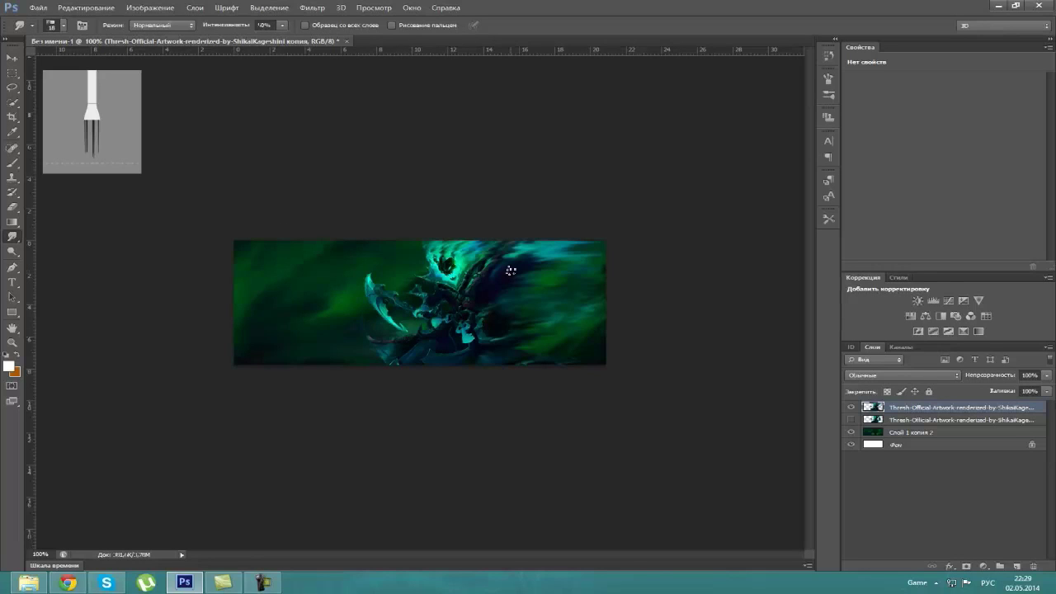
Add a Gradient Map adjustment and preview presets such as Black 1 - 3D and Blue 23 - 3D.
click(980, 331)
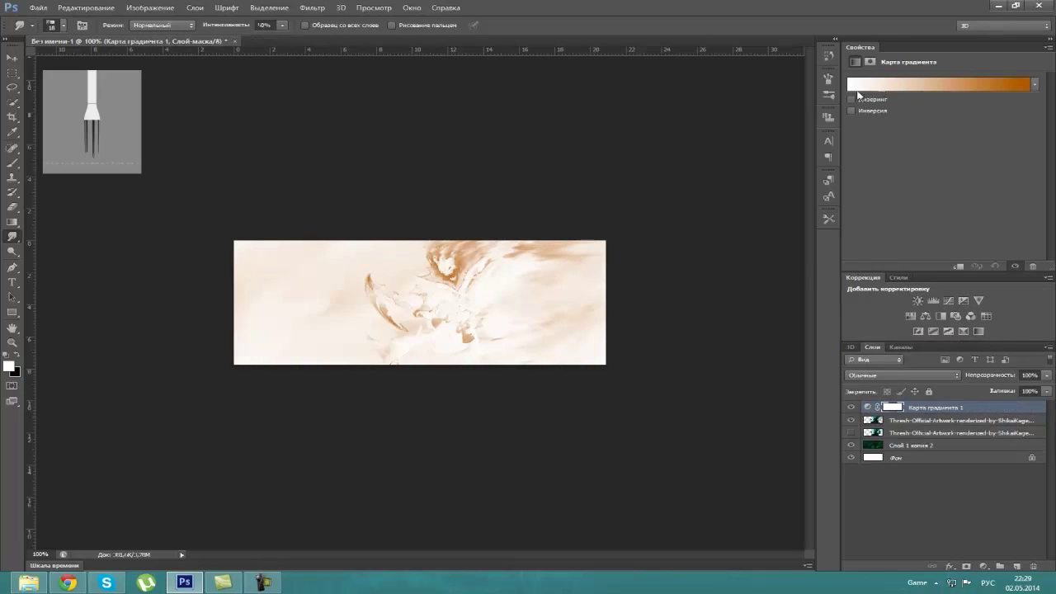
click(859, 85)
click(669, 189)
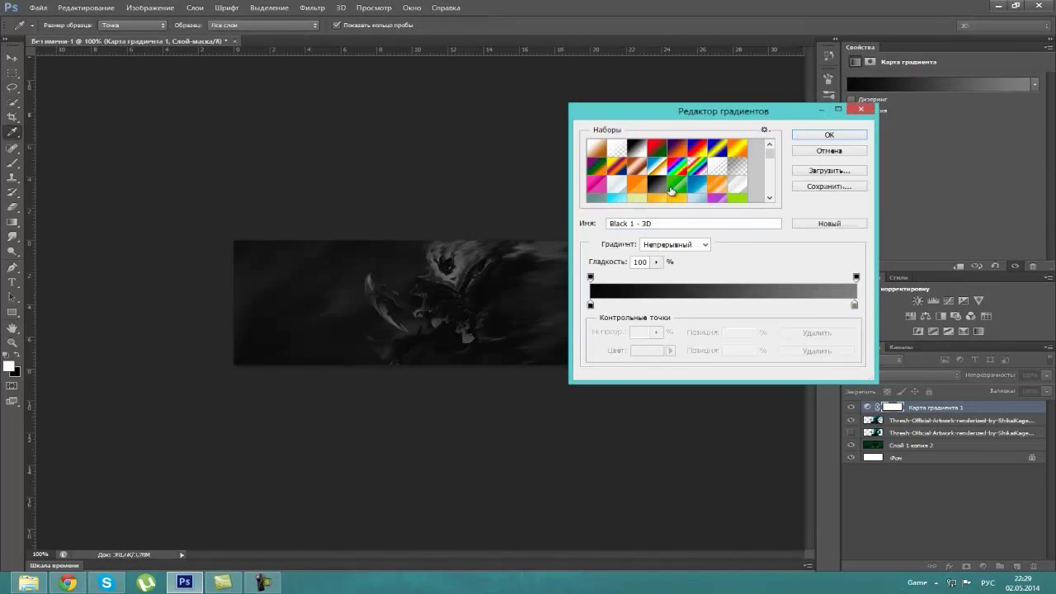
scroll(670, 189, down, 2)
click(670, 189)
scroll(670, 189, down, 2)
scroll(670, 190, down, 2)
click(669, 190)
Compare cyan and green presets like Green 11 - Gloss, settling on Green 15 - 3D.
scroll(669, 191, down, 2)
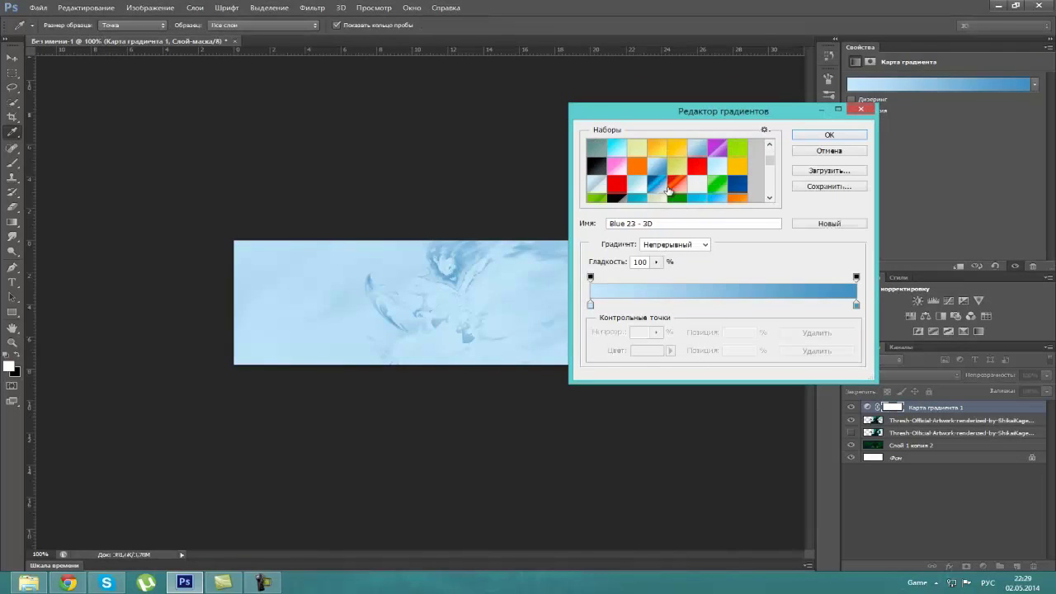
scroll(670, 190, down, 2)
click(670, 190)
click(670, 190)
scroll(669, 190, down, 2)
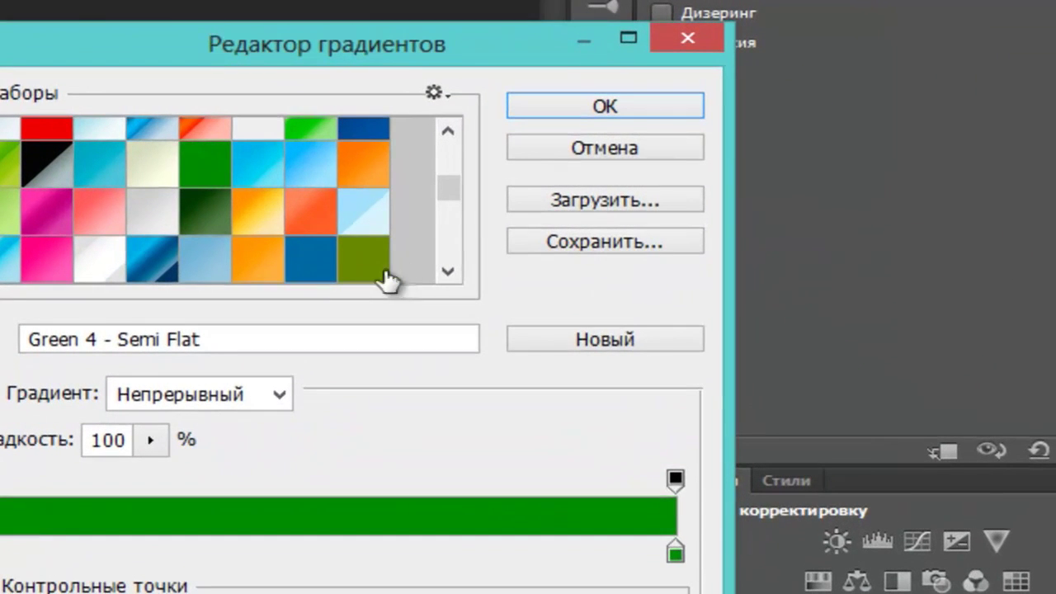
click(728, 198)
click(579, 169)
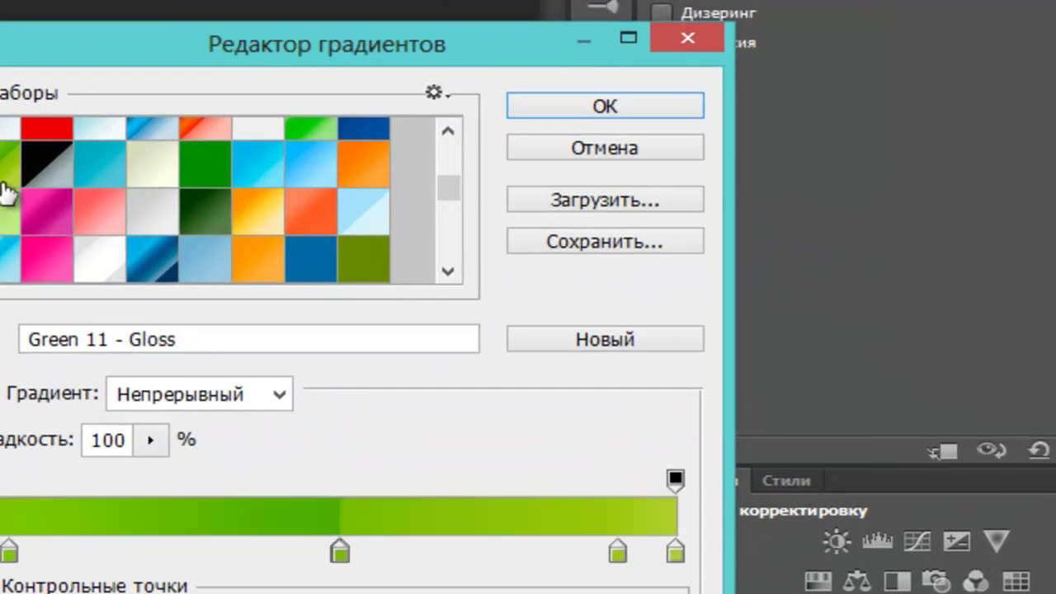
click(9, 205)
click(9, 175)
click(10, 208)
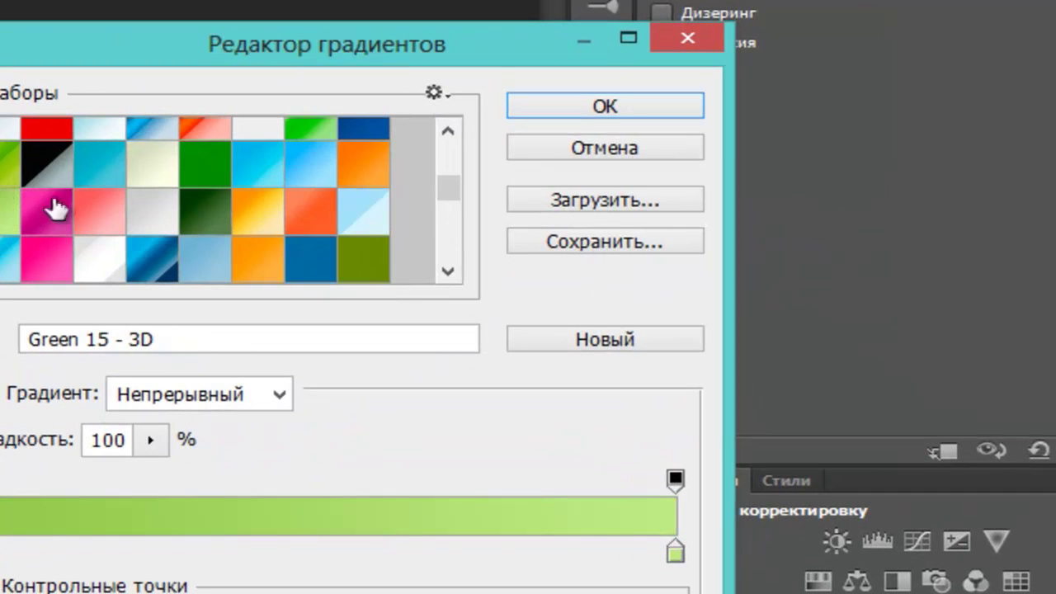
Blend the gradient map in Soft Light at 22% opacity.
click(544, 106)
click(726, 8)
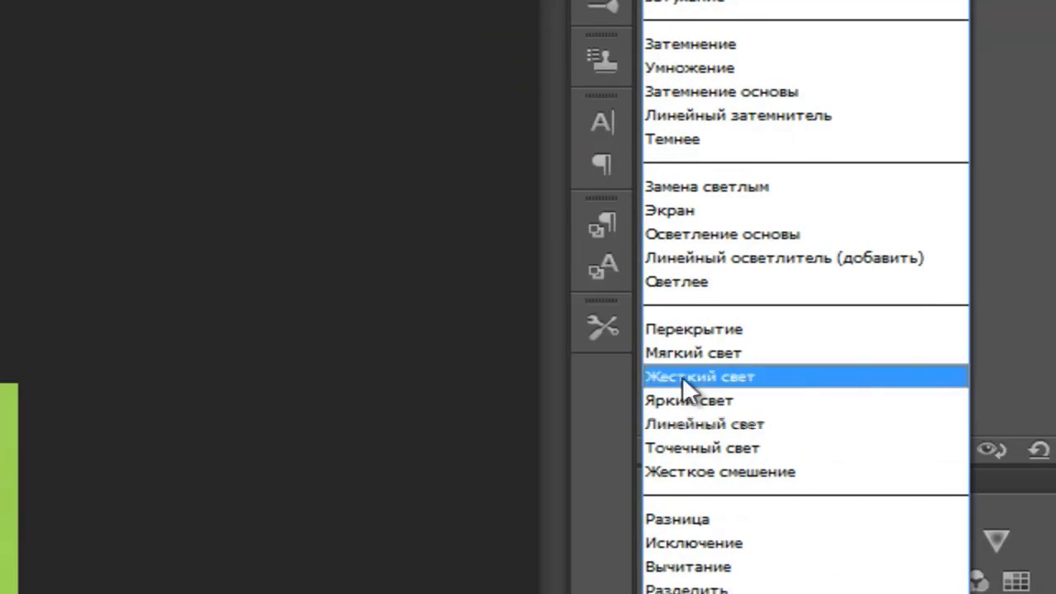
click(665, 328)
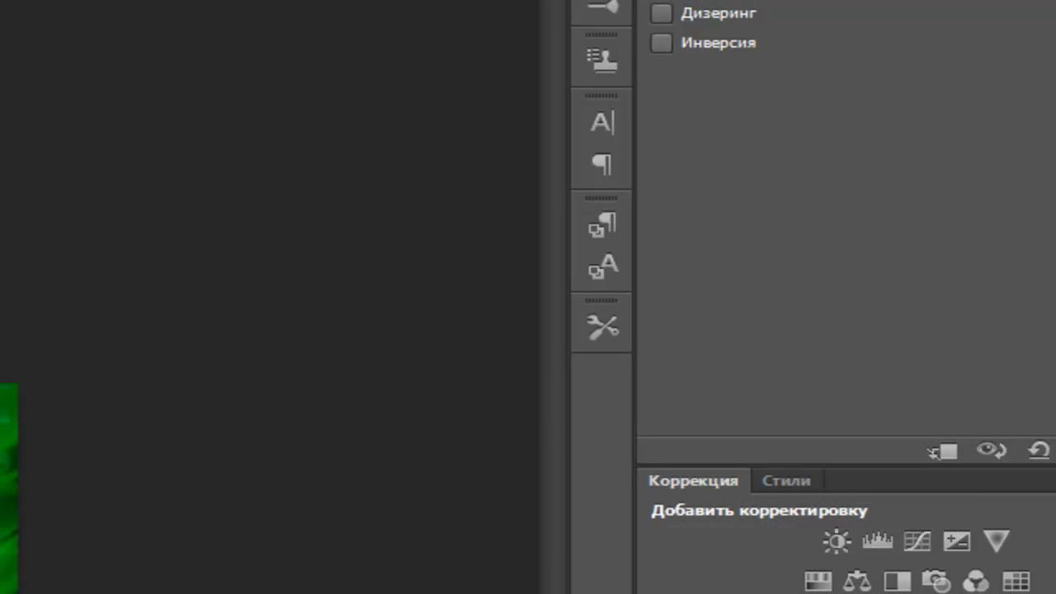
click(704, 427)
click(521, 4)
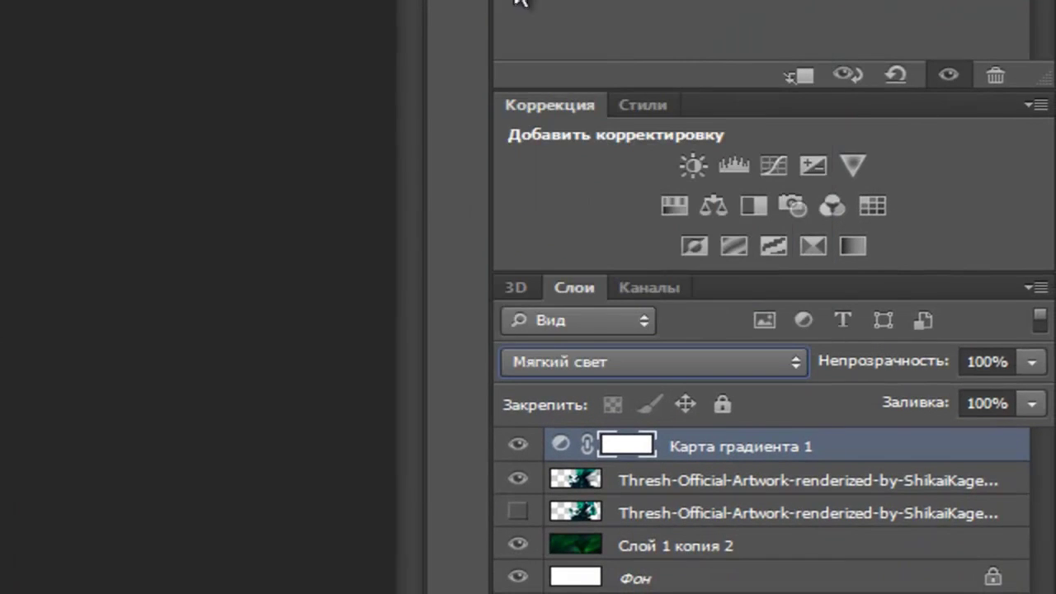
click(1032, 361)
mouse_move(962, 392)
mouse_down()
mouse_move(900, 394)
mouse_move(976, 397)
mouse_up()
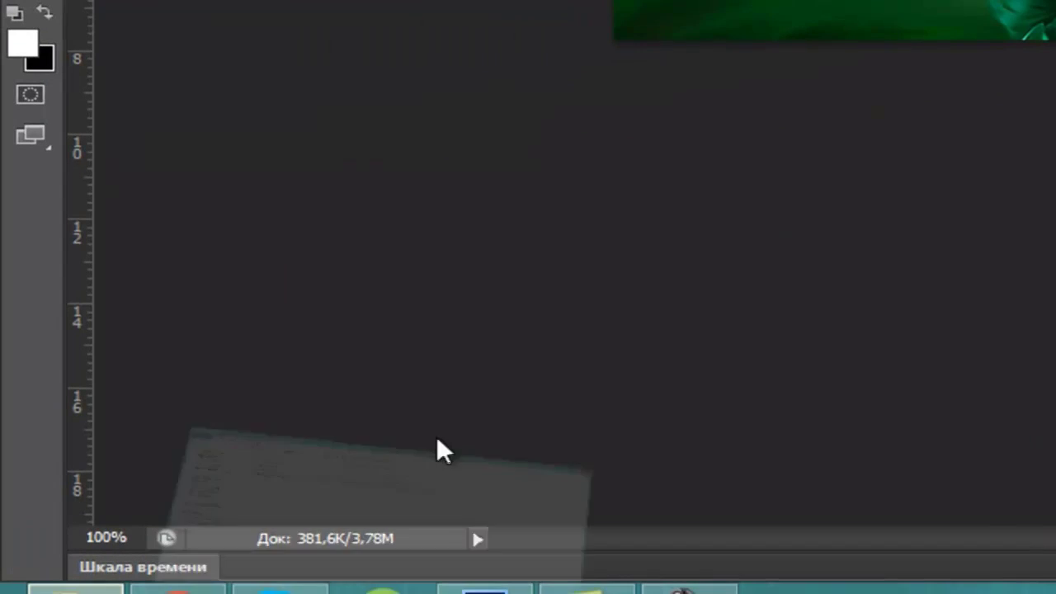
mouse_move(908, 165)
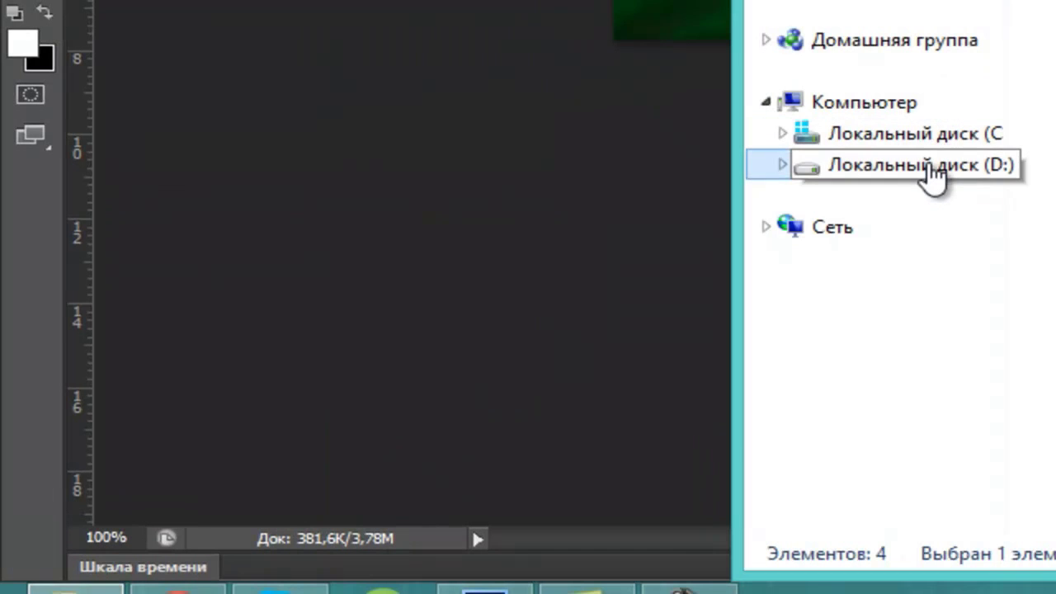
Browse D: > Свалка > Photoshop and look through the Flares folder.
click(932, 167)
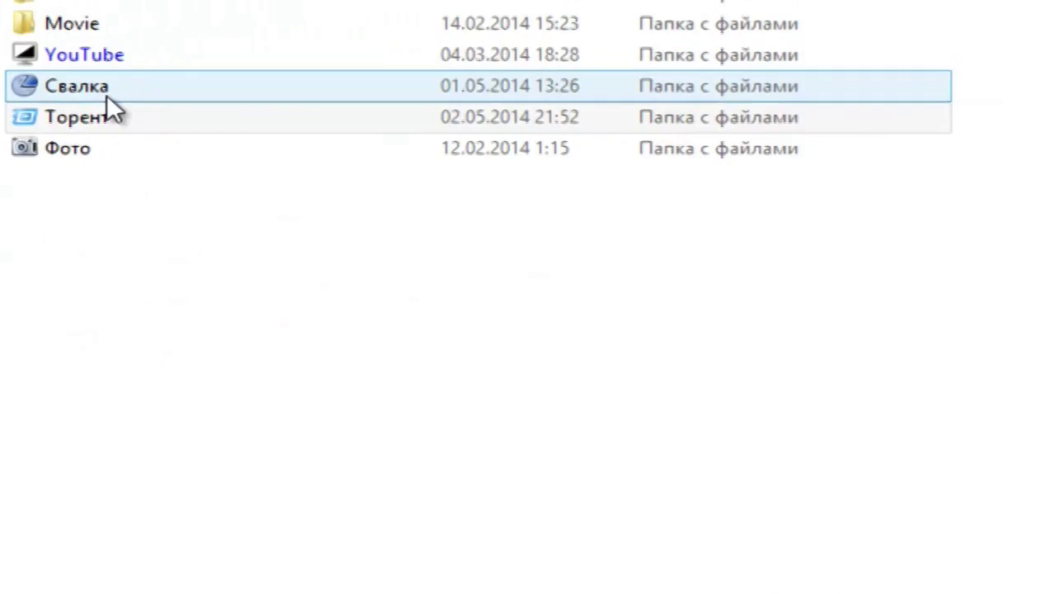
double_click(106, 94)
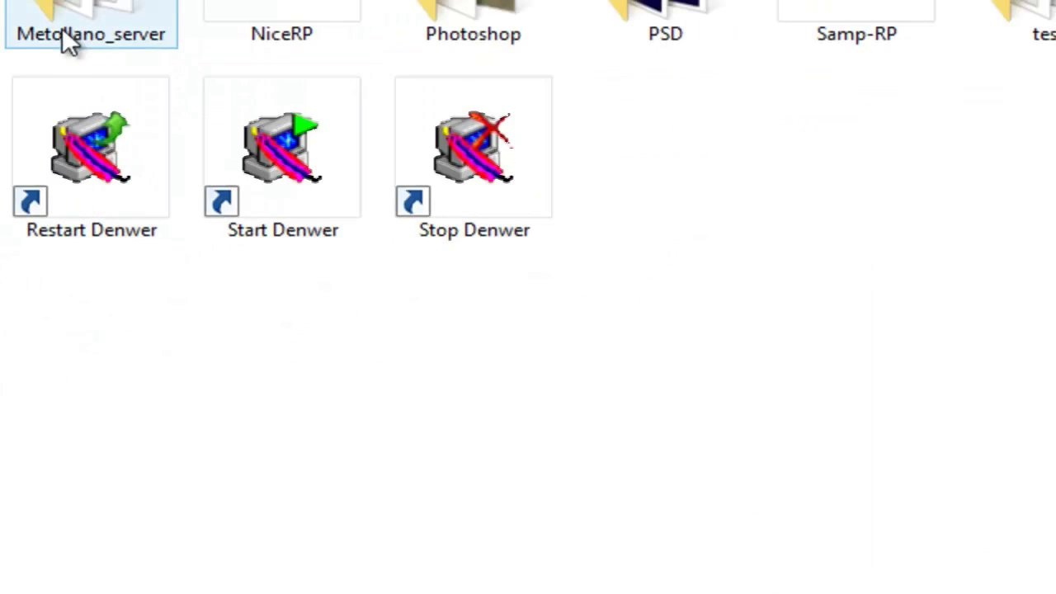
double_click(473, 25)
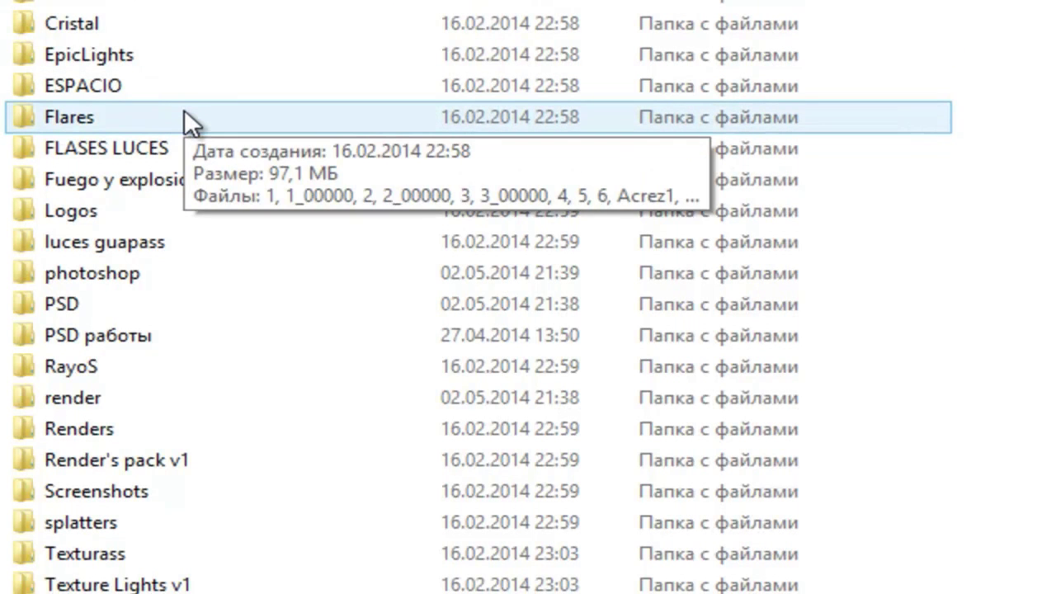
double_click(184, 112)
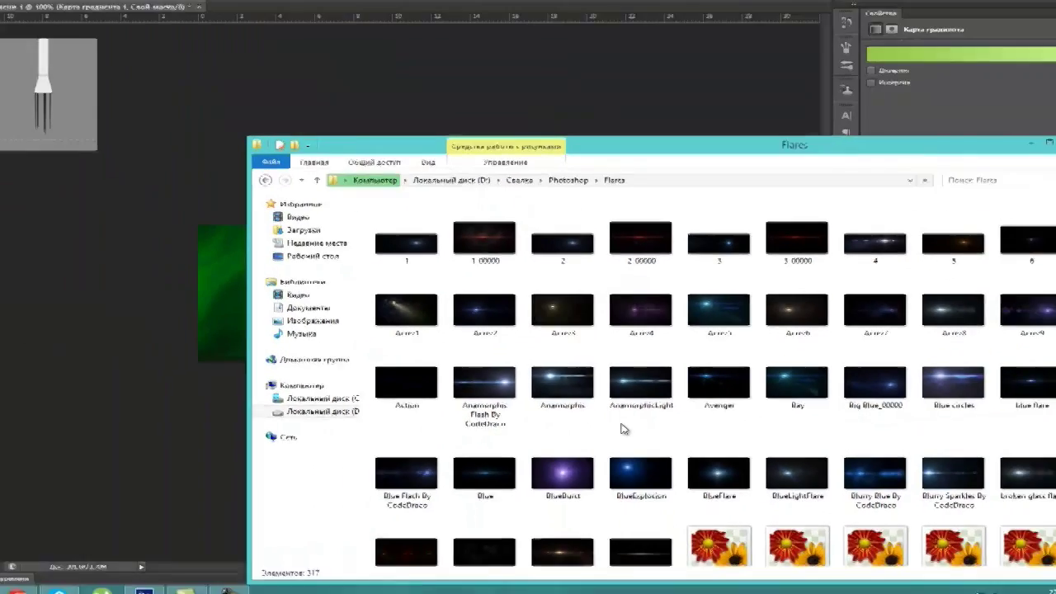
scroll(623, 429, down, 10)
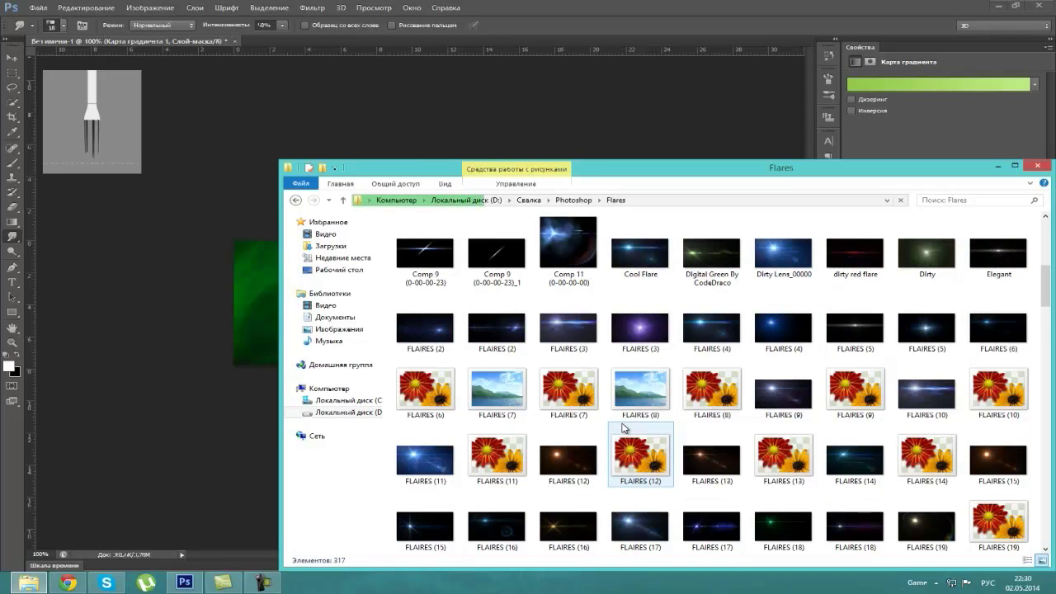
scroll(623, 428, down, 4)
scroll(624, 429, down, 2)
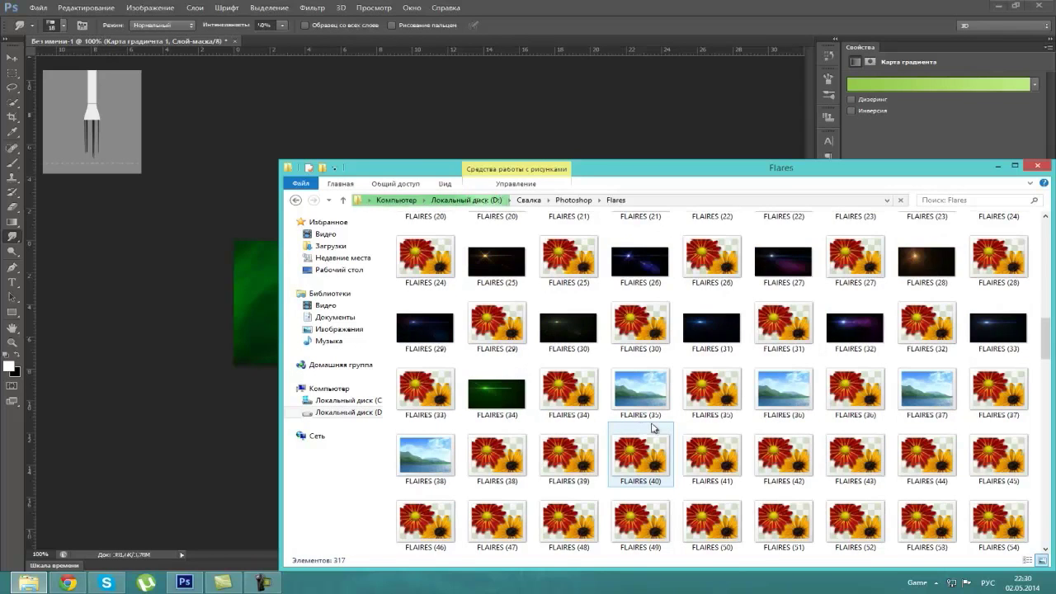
scroll(653, 427, down, 5)
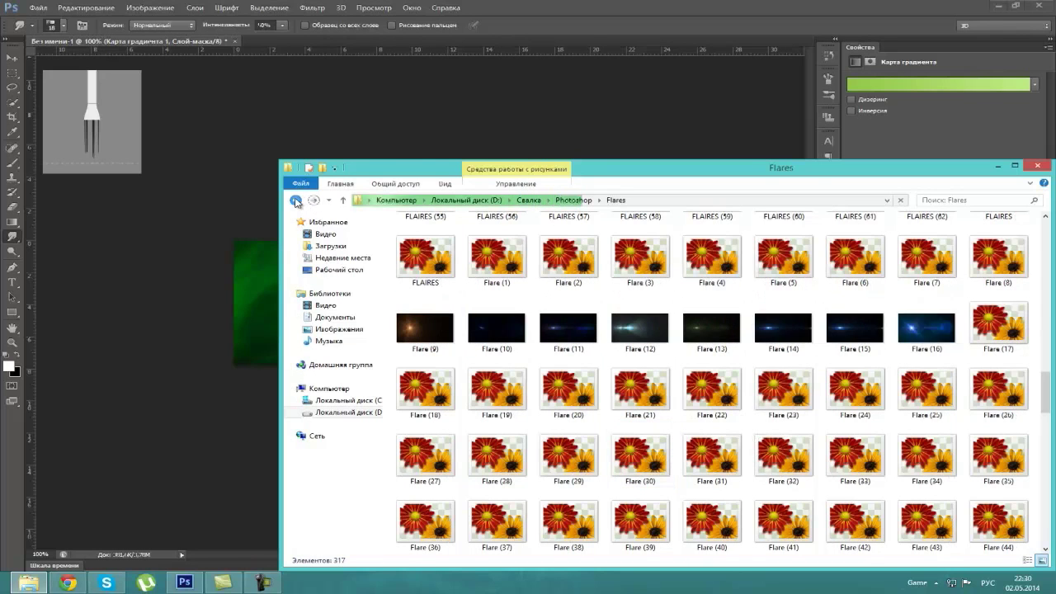
Return to the Photoshop folder and open FLASES LUCES, scrolling its flare thumbnails.
click(296, 200)
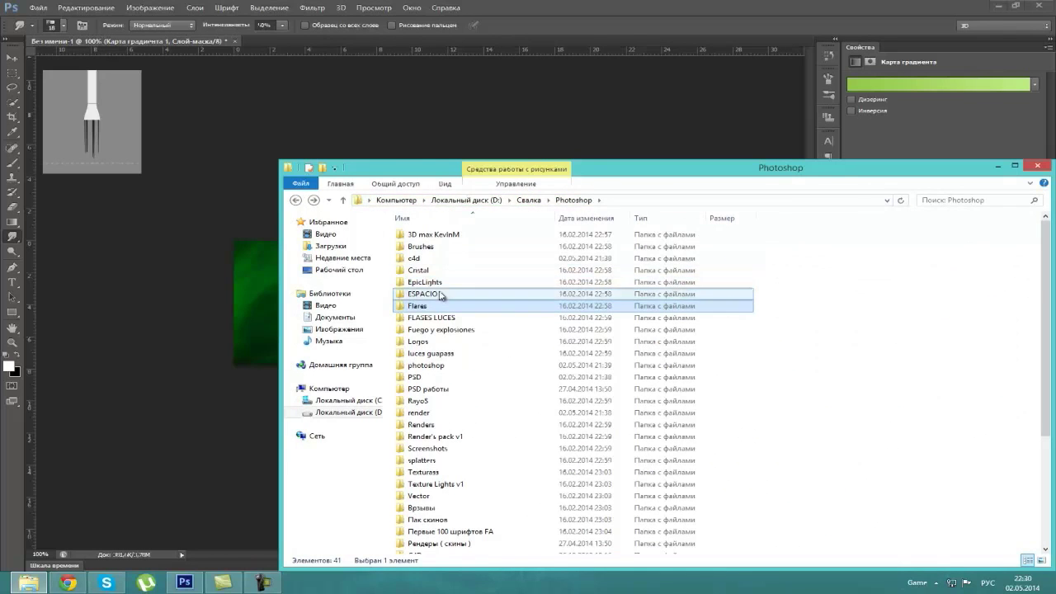
click(442, 320)
double_click(444, 322)
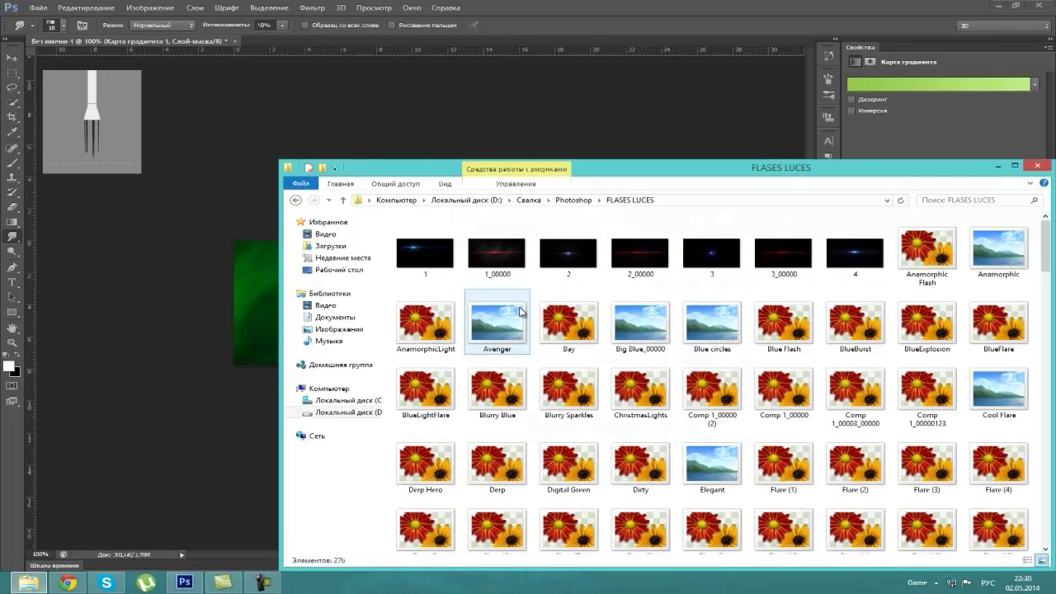
scroll(520, 311, down, 2)
scroll(487, 276, down, 3)
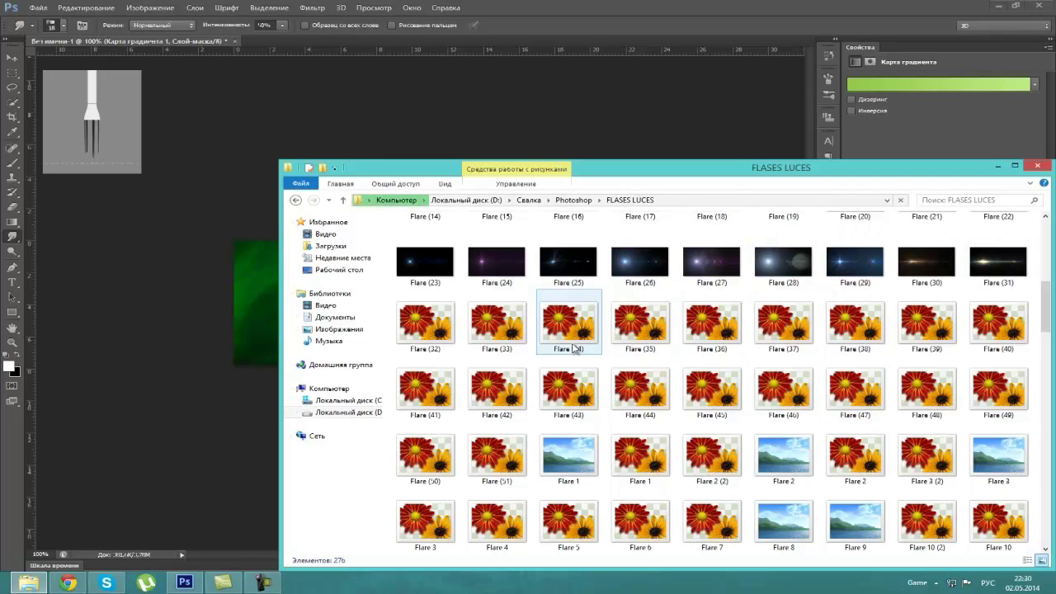
scroll(652, 326, down, 5)
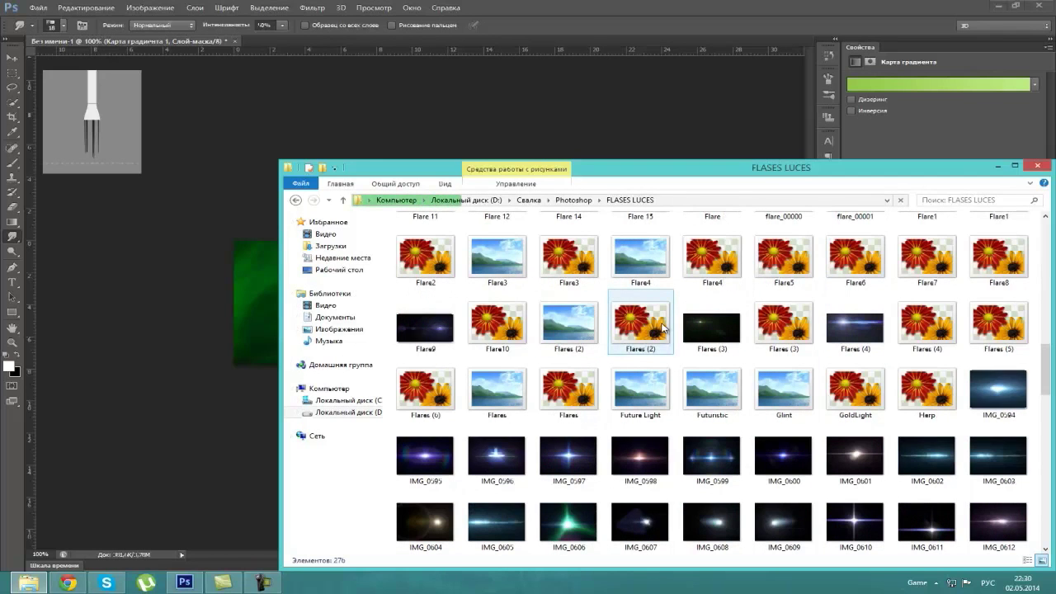
scroll(662, 328, down, 3)
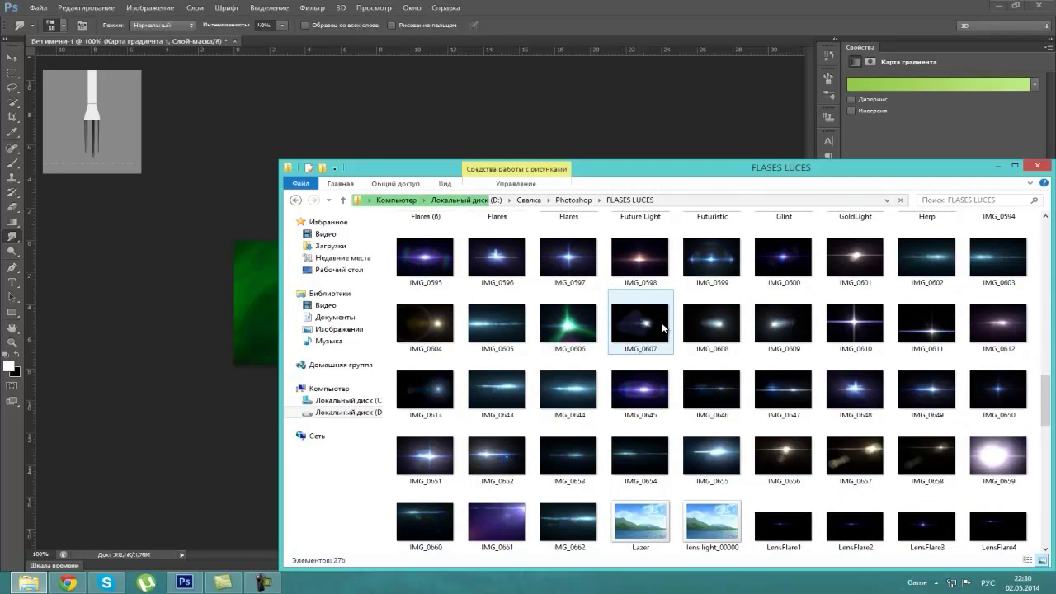
Place the IMG_0661 flare and stretch it across the full banner width.
mouse_move(492, 520)
mouse_down()
mouse_move(228, 299)
mouse_move(226, 277)
mouse_up()
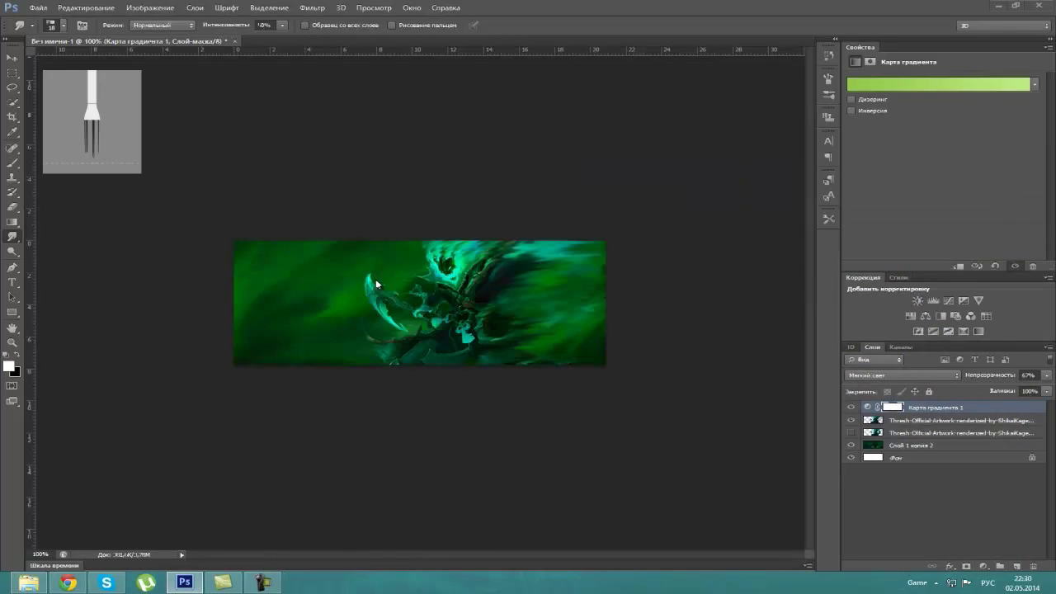
mouse_move(420, 290)
mouse_down()
mouse_move(525, 291)
mouse_move(516, 292)
mouse_up()
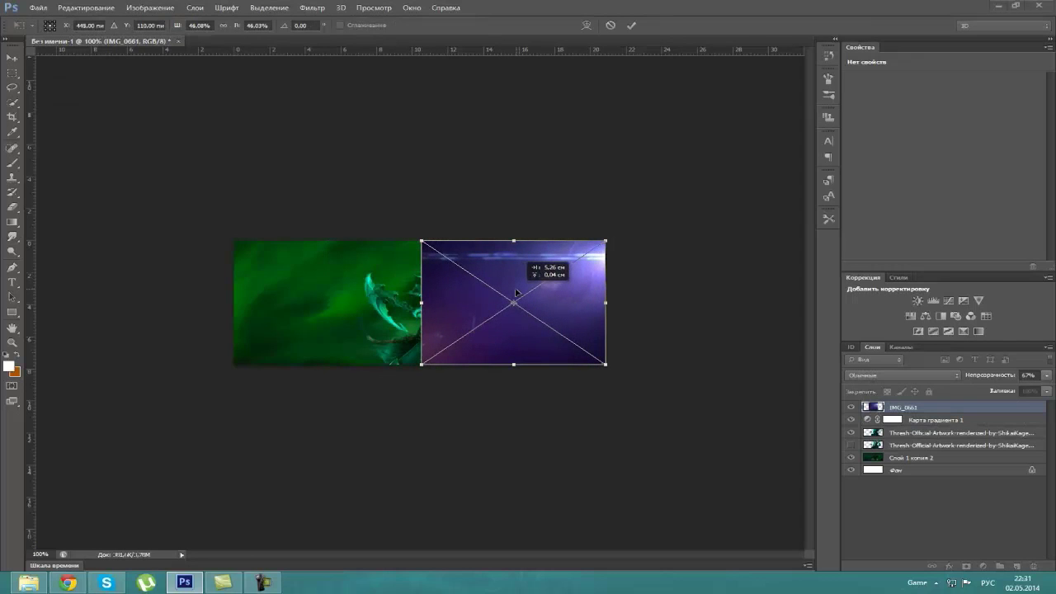
drag(422, 302, 231, 302)
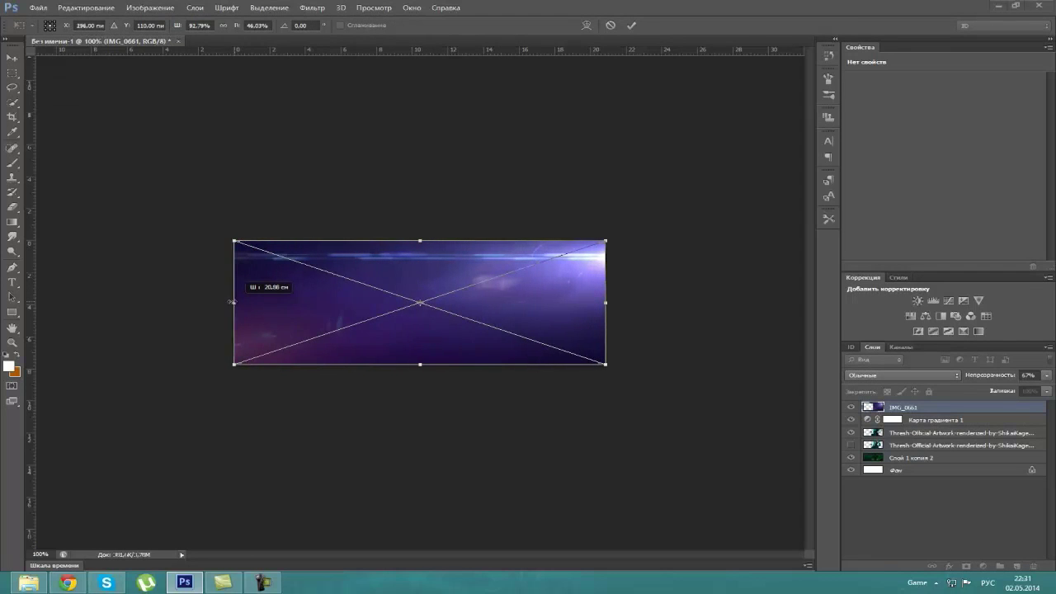
key(Return)
Blend the flare in Screen at 54% opacity and move it below the gradient map.
click(899, 374)
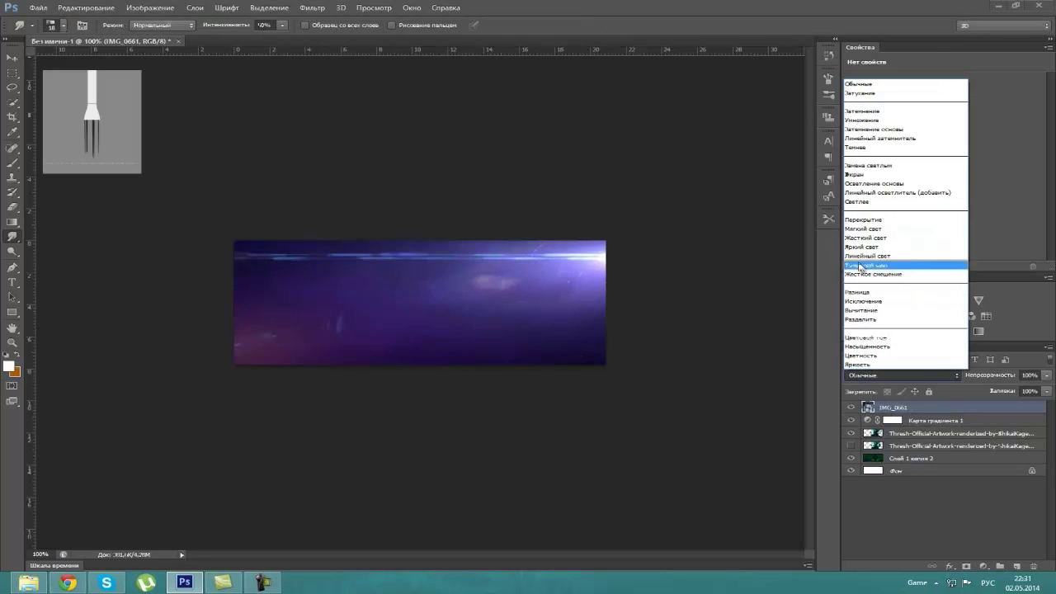
click(846, 176)
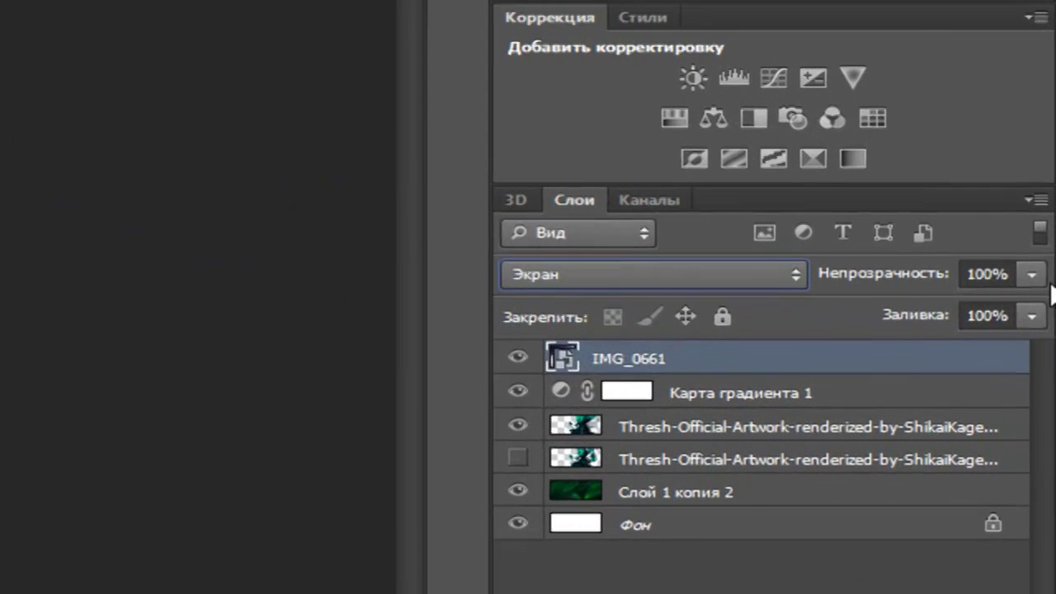
click(1031, 274)
mouse_move(1036, 305)
mouse_down()
mouse_move(963, 308)
mouse_move(961, 387)
mouse_up()
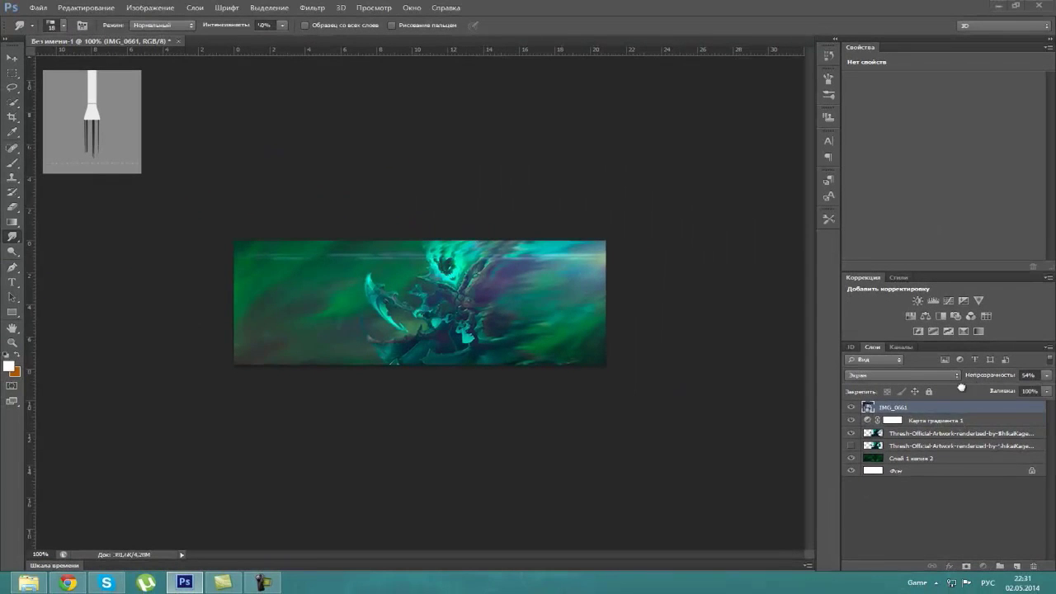
key(ctrl+bracketleft)
Add a red Photo Filter above the gradient map with increased density.
click(948, 408)
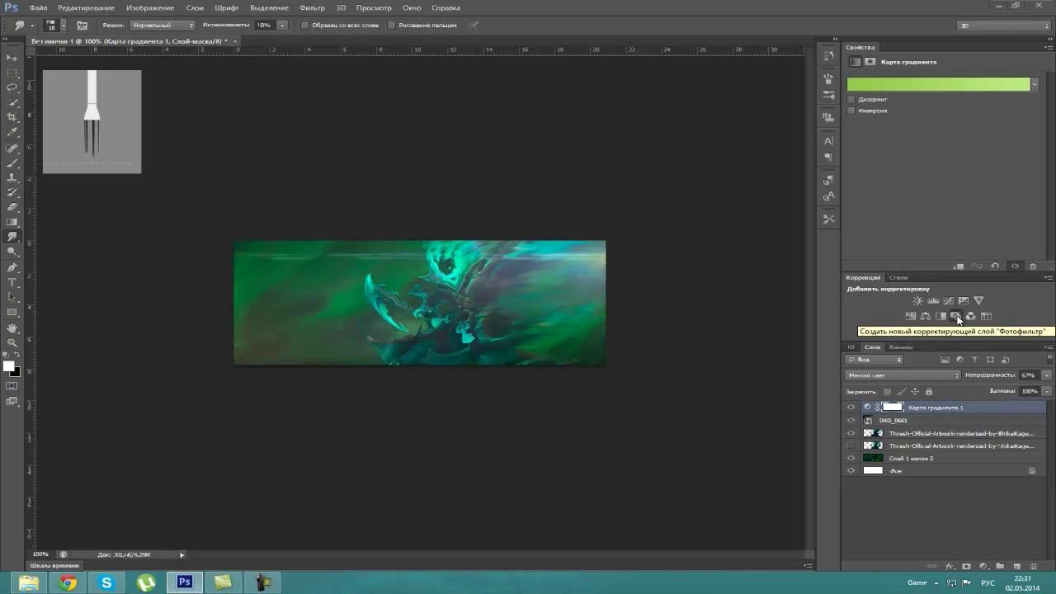
click(956, 317)
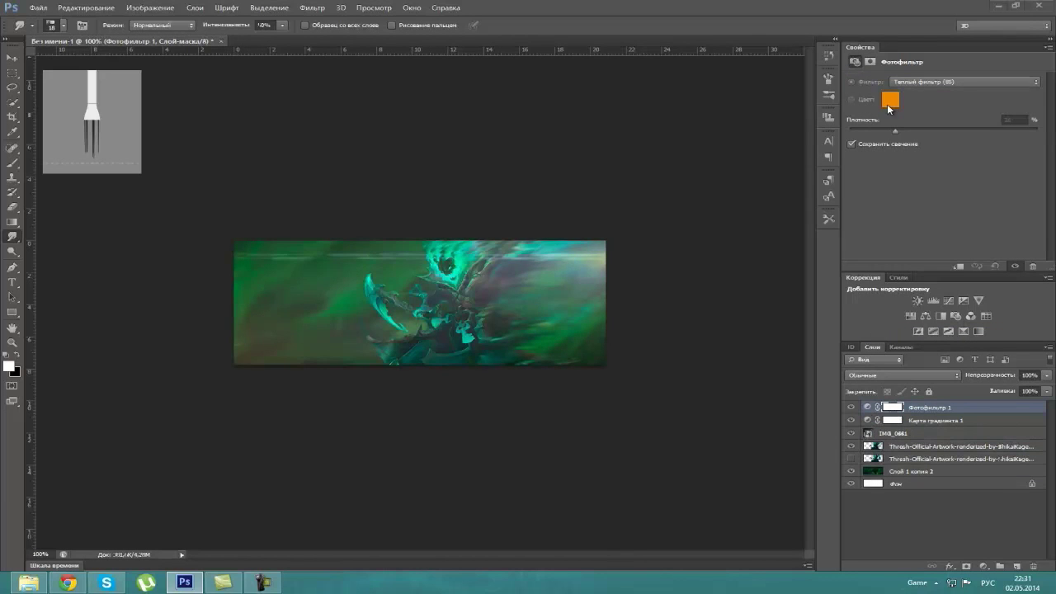
click(888, 106)
drag(537, 273, 533, 297)
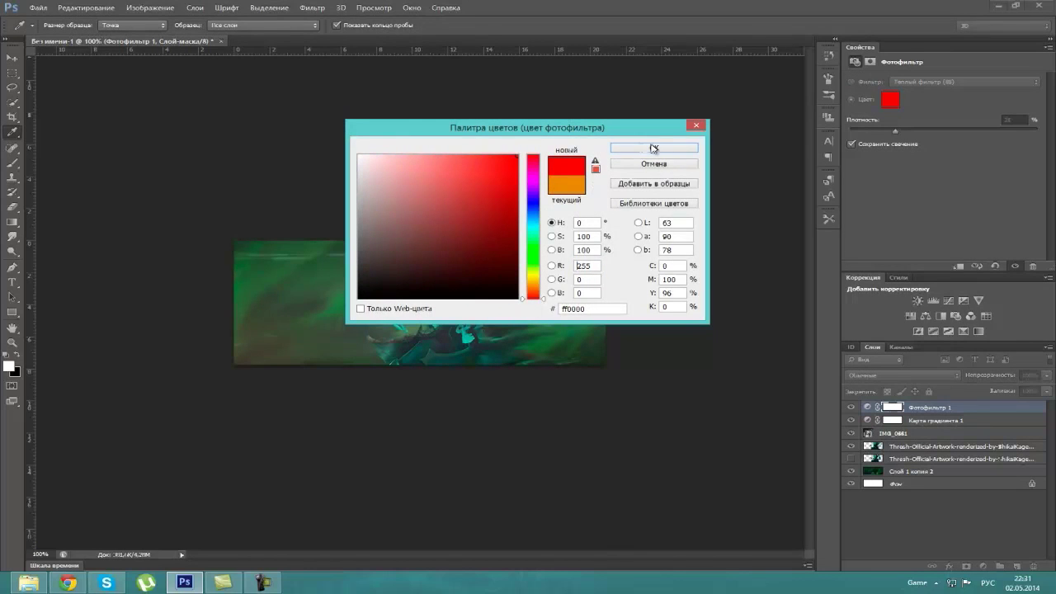
click(654, 148)
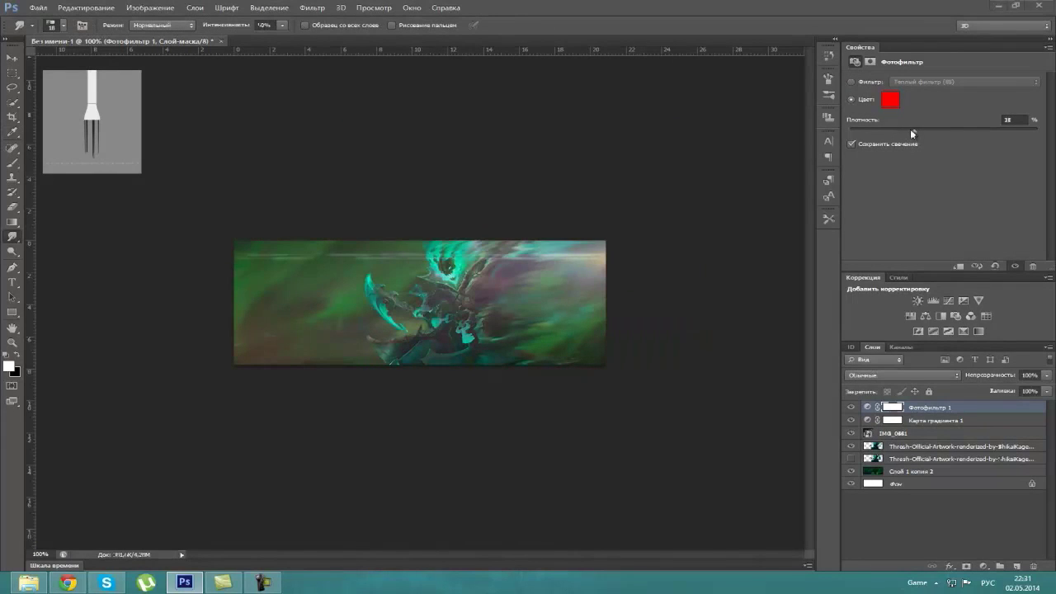
drag(929, 134, 964, 135)
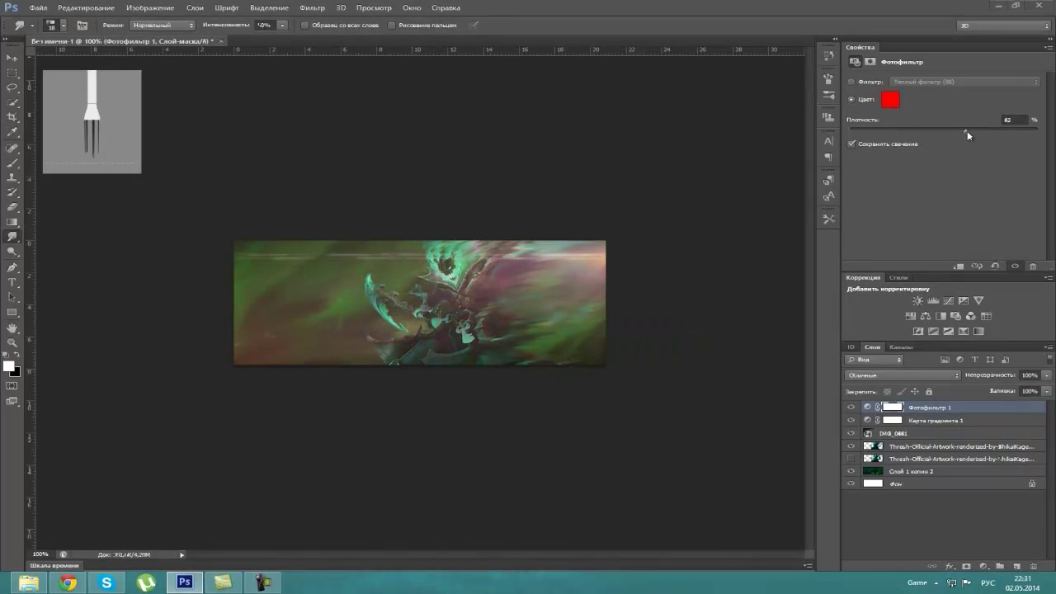
click(928, 435)
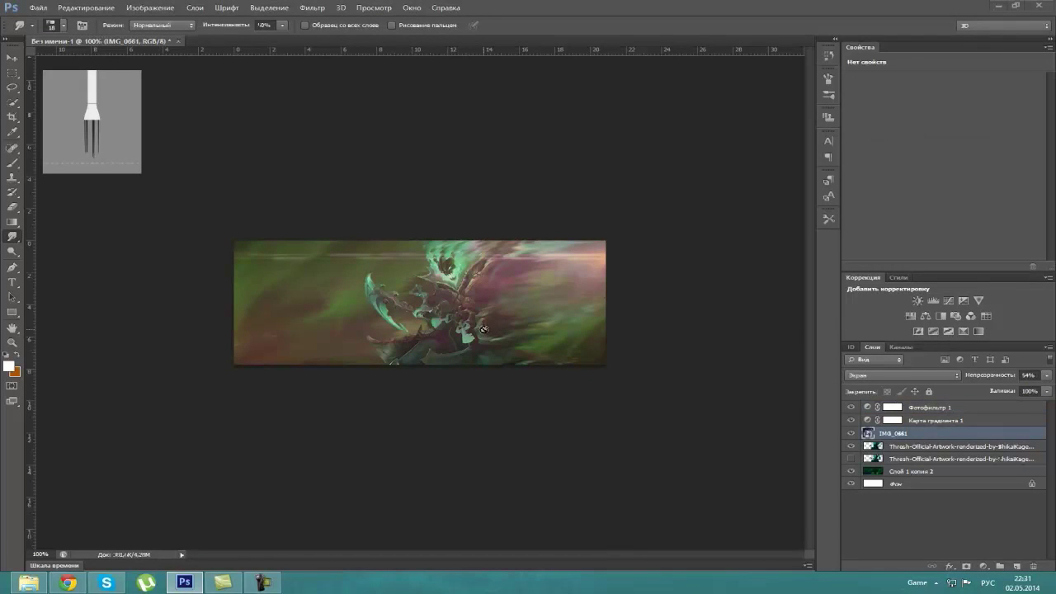
Rasterize the IMG_0661 layer and start erasing the light streak near the top.
double_click(945, 436)
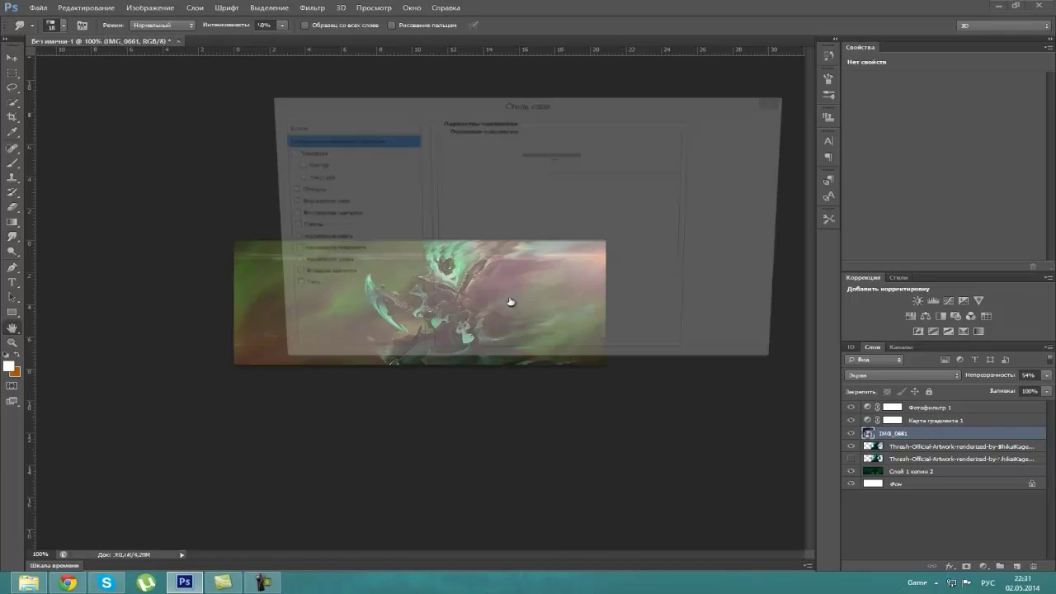
key(Escape)
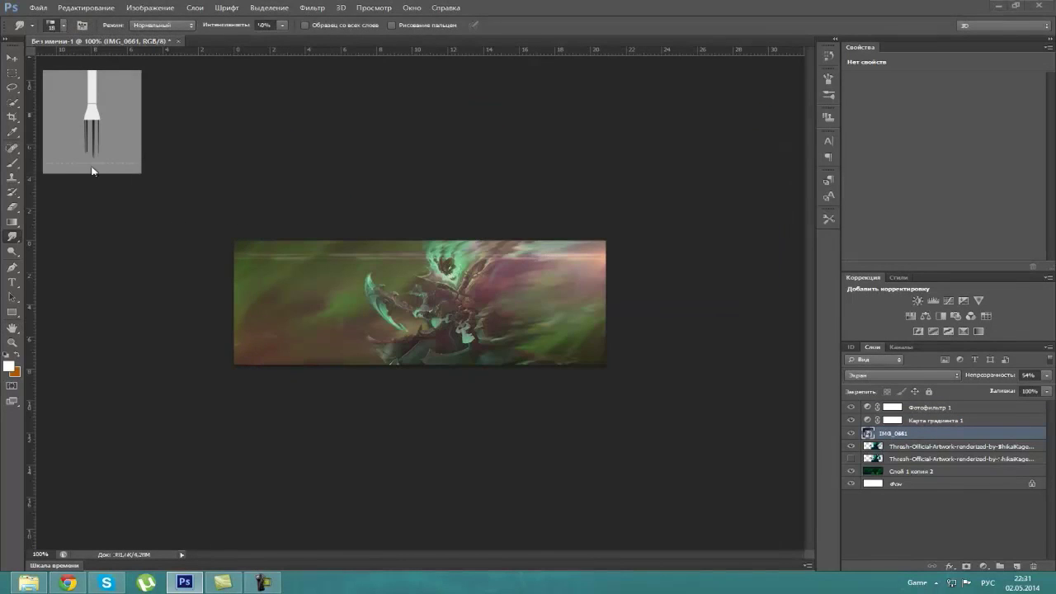
click(11, 206)
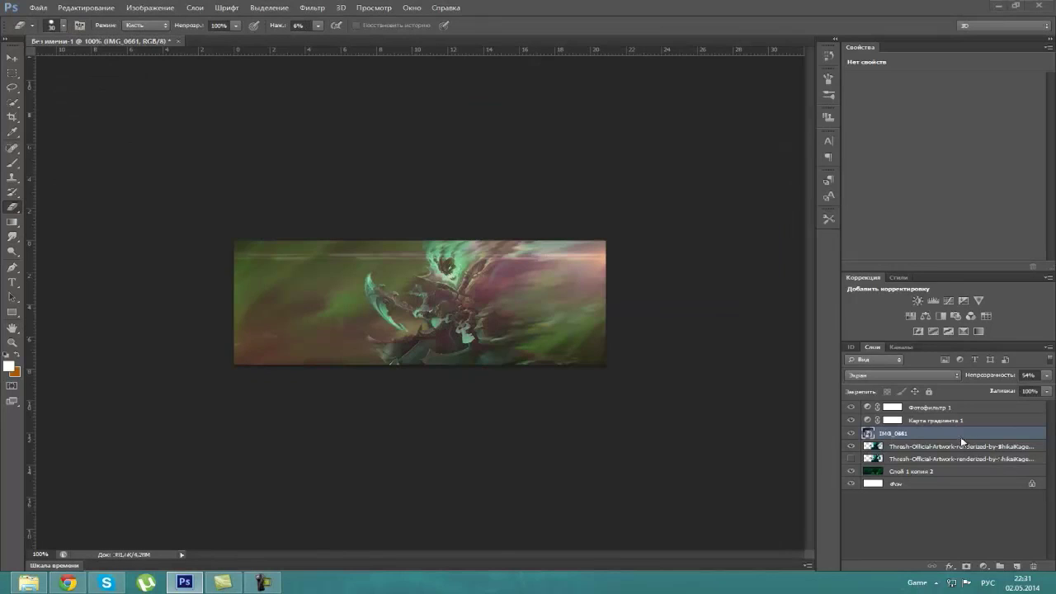
right_click(960, 436)
click(10, 217)
click(330, 294)
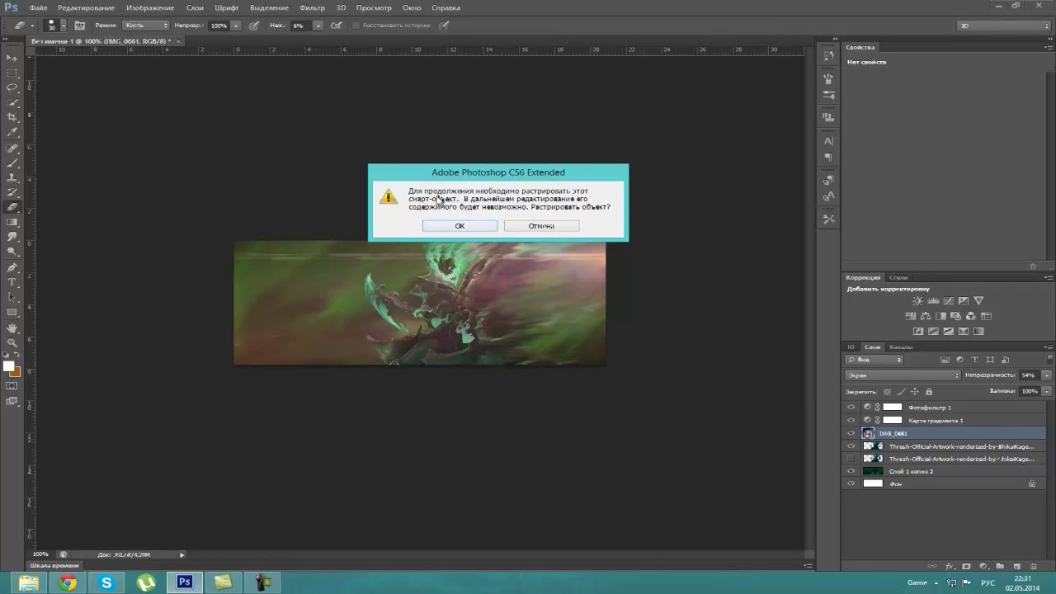
click(452, 225)
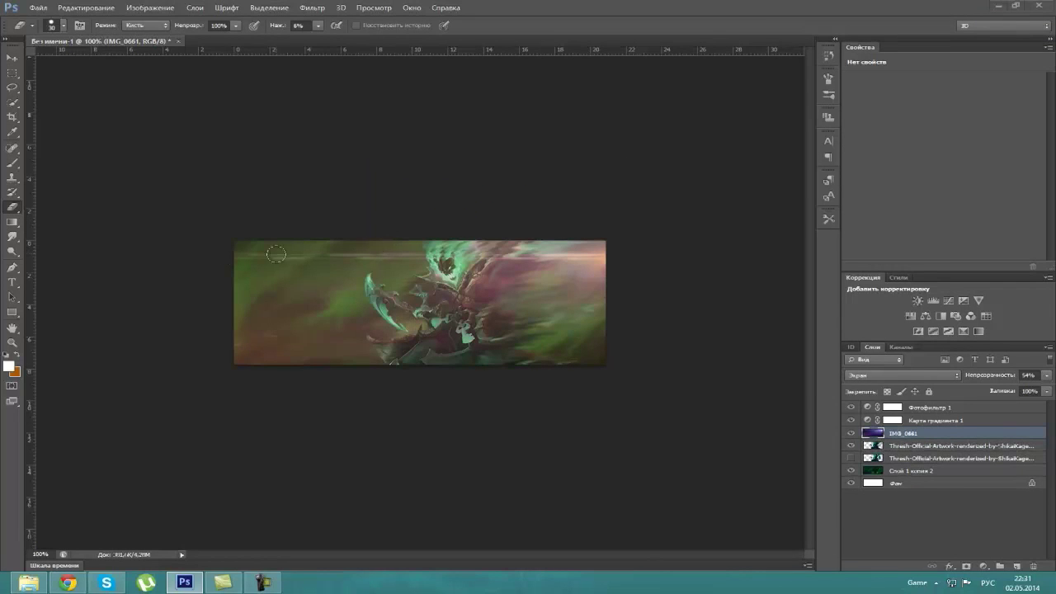
drag(255, 267, 276, 264)
Set the eraser to a soft round tip, 66% opacity and low flow, and check the result.
click(318, 25)
drag(317, 40, 313, 40)
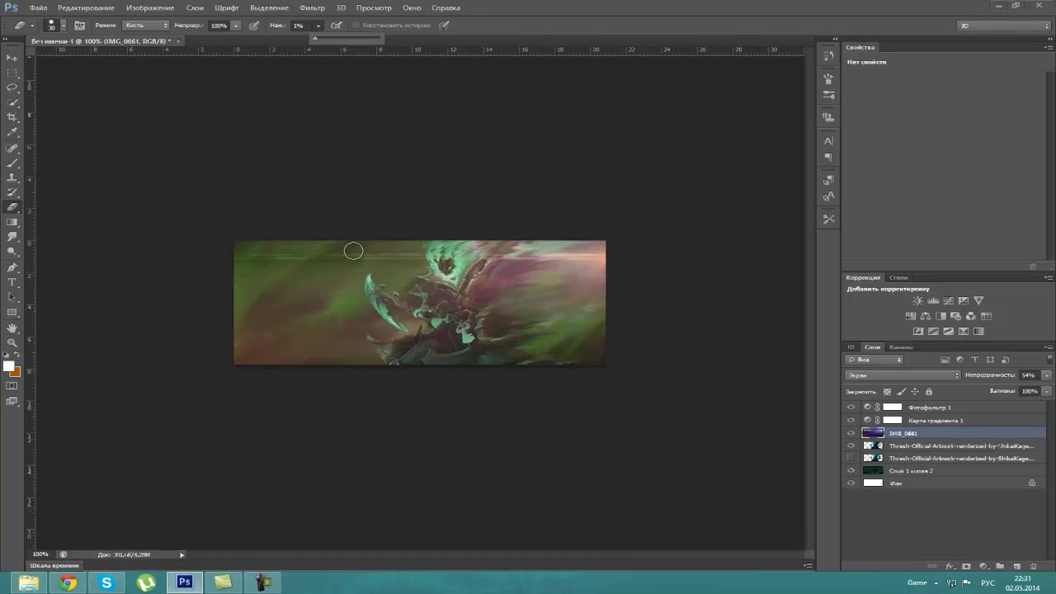
click(236, 25)
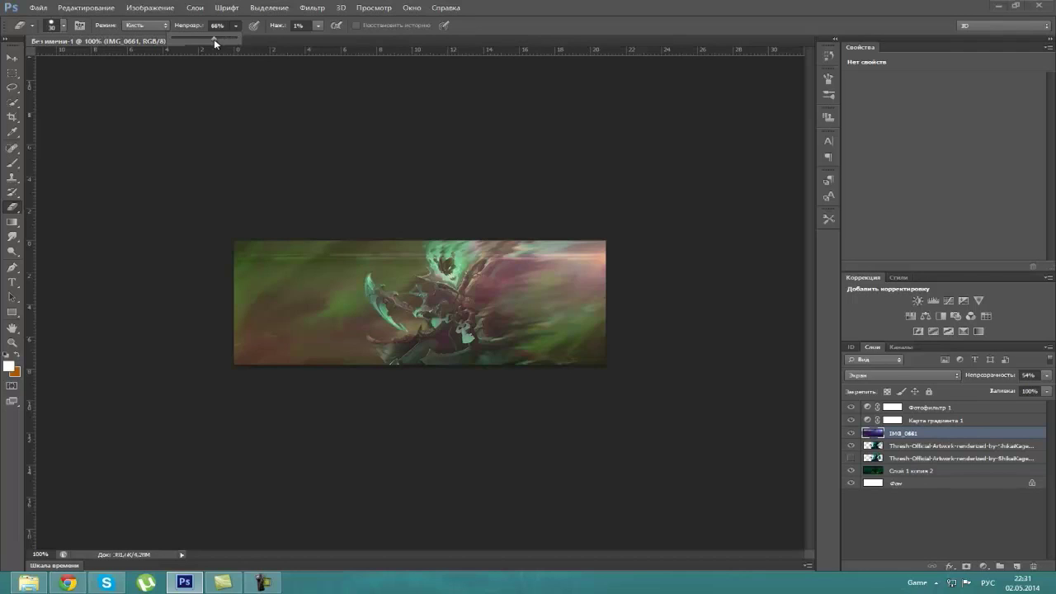
right_click(435, 263)
click(453, 340)
click(509, 289)
click(369, 267)
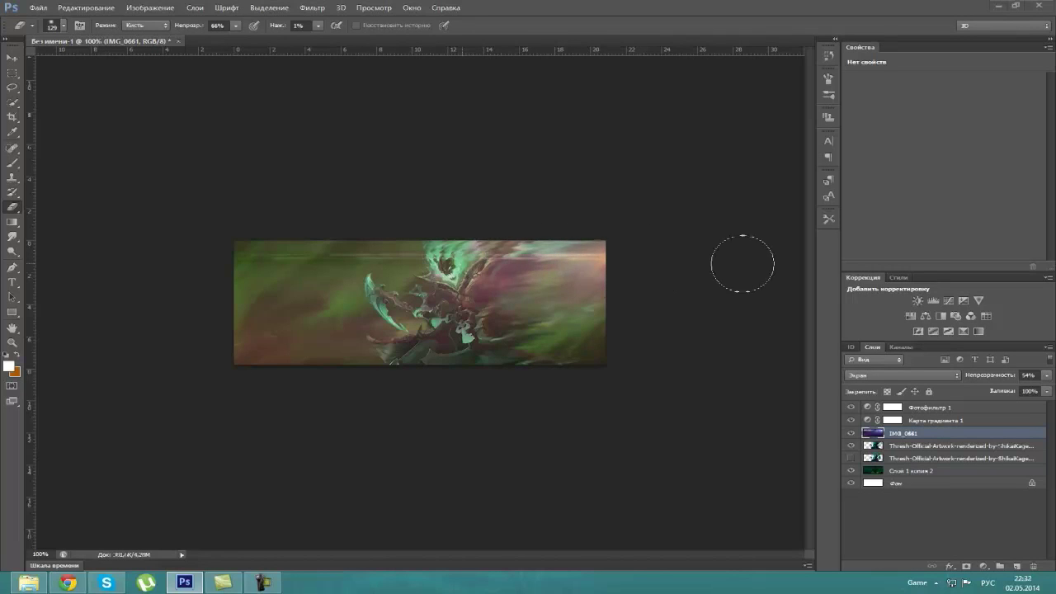
click(318, 25)
click(520, 248)
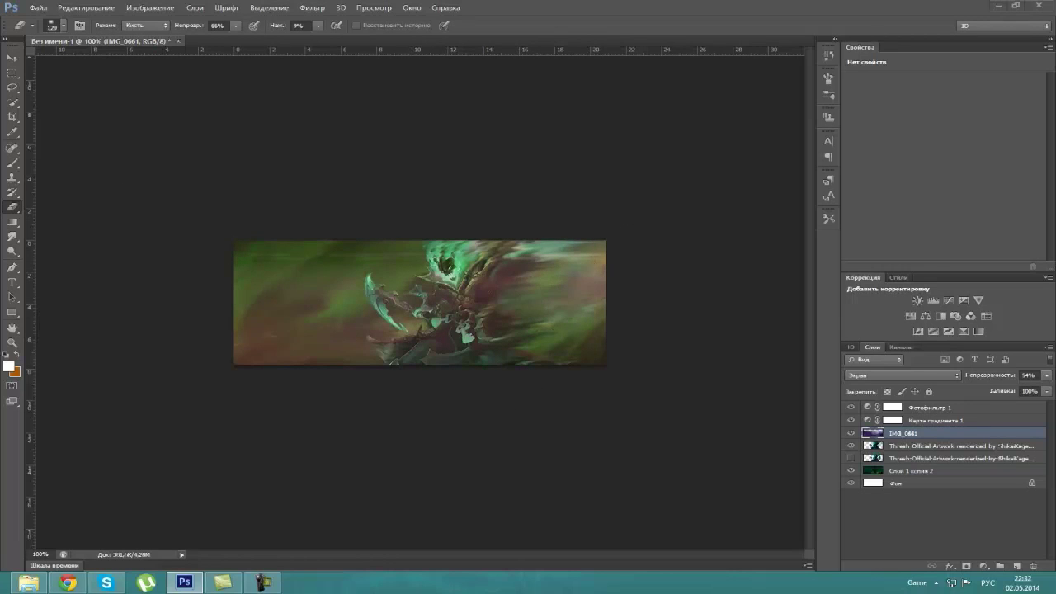
click(851, 433)
click(851, 435)
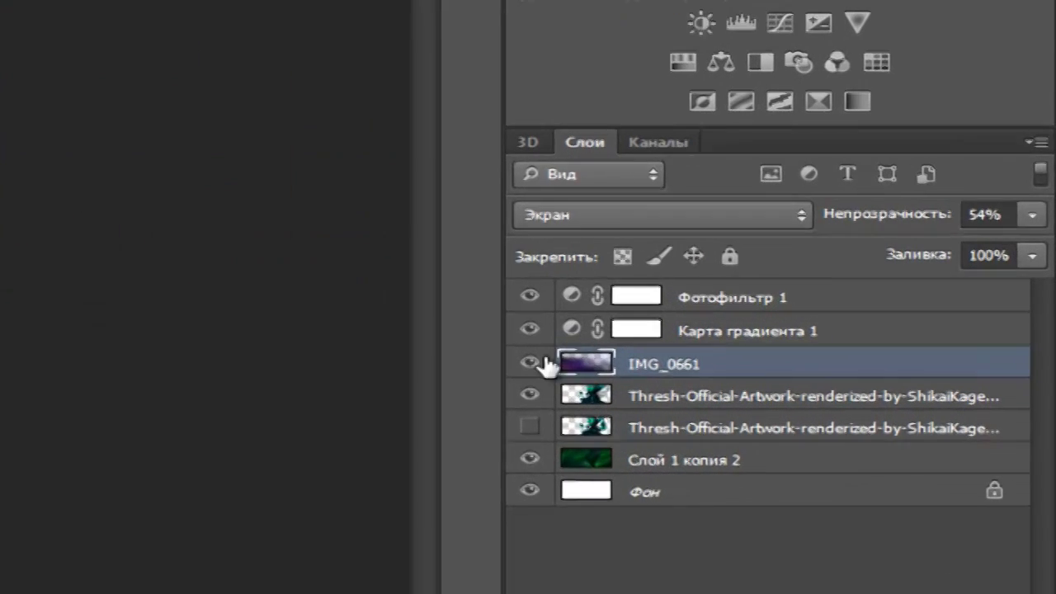
click(851, 446)
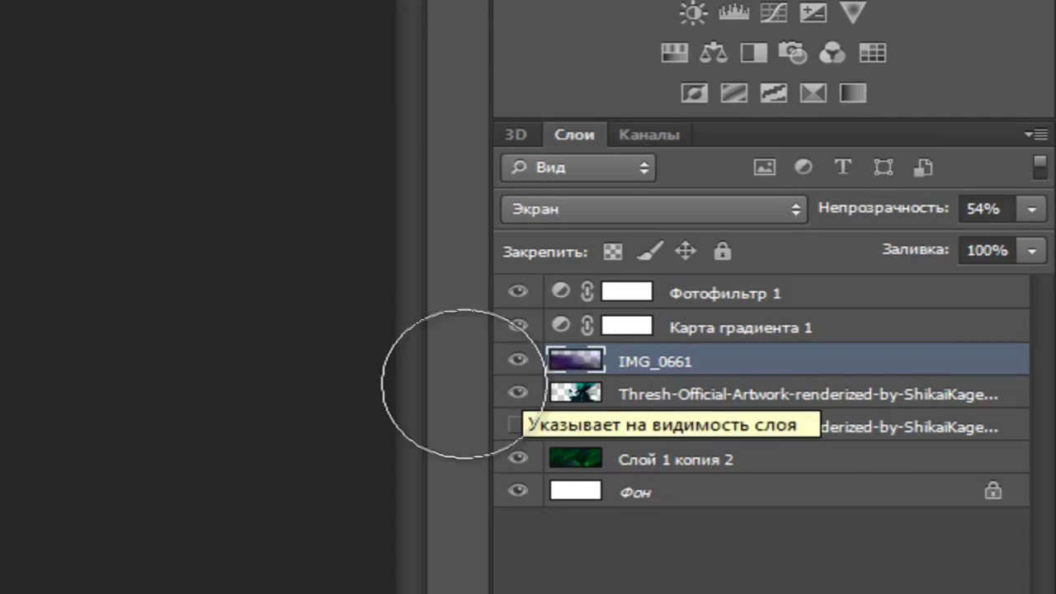
Raise Фотофильтр 1 opacity to about 86% and add a Curves adjustment layer.
click(736, 330)
click(757, 293)
click(1033, 210)
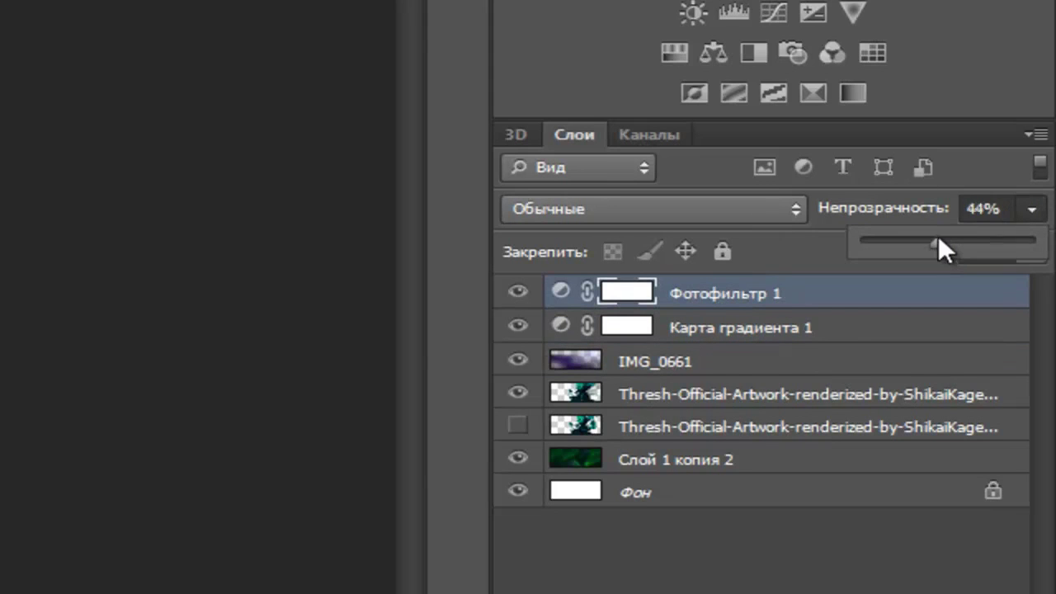
drag(953, 240, 1012, 240)
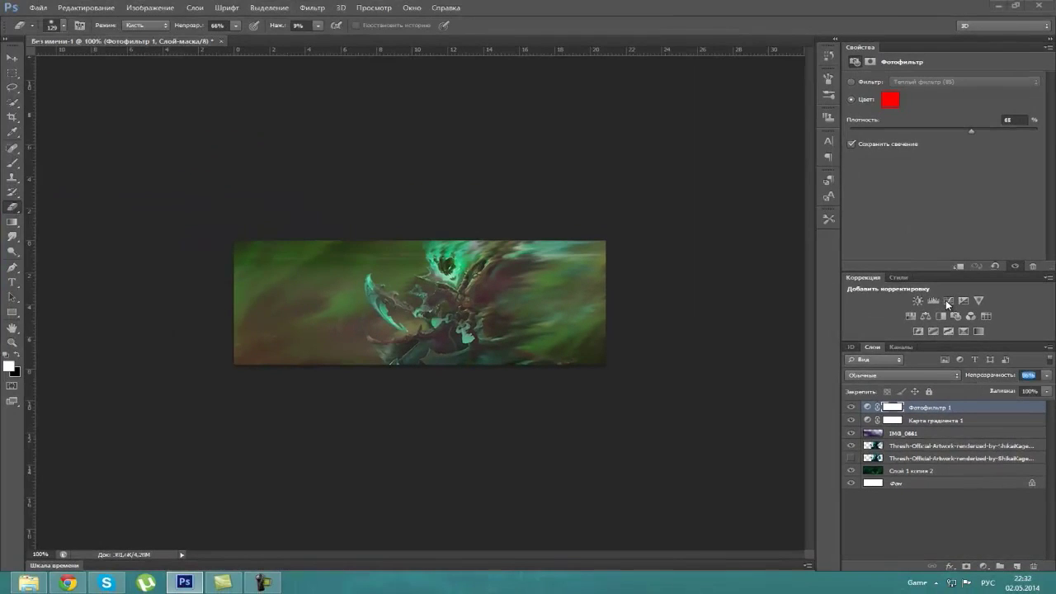
click(947, 301)
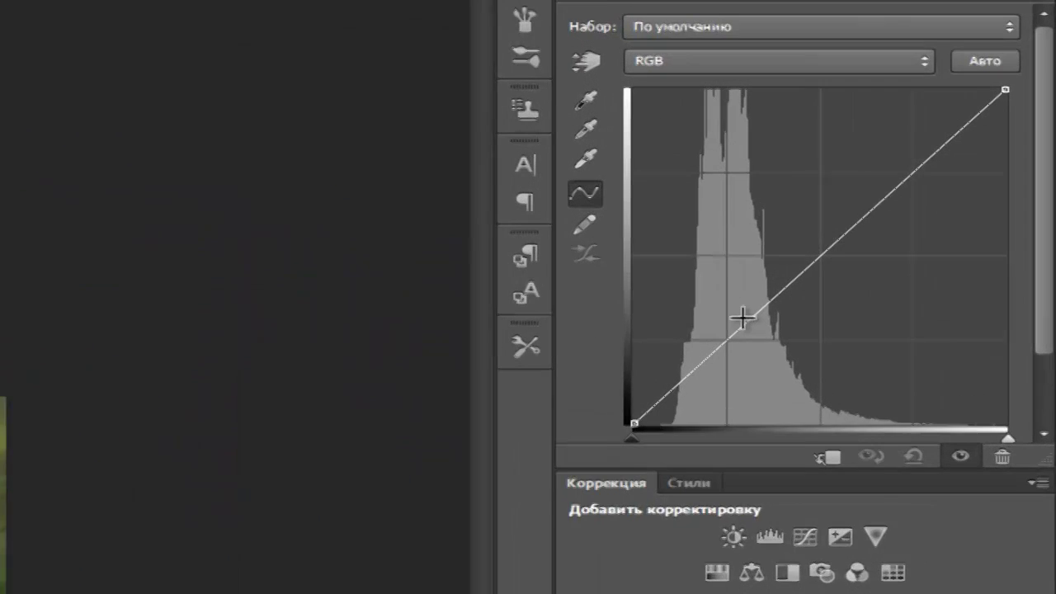
Bend the RGB curve into a gentle S-shape with darker shadows and lifted highlights, then add Exposure.
drag(742, 318, 756, 330)
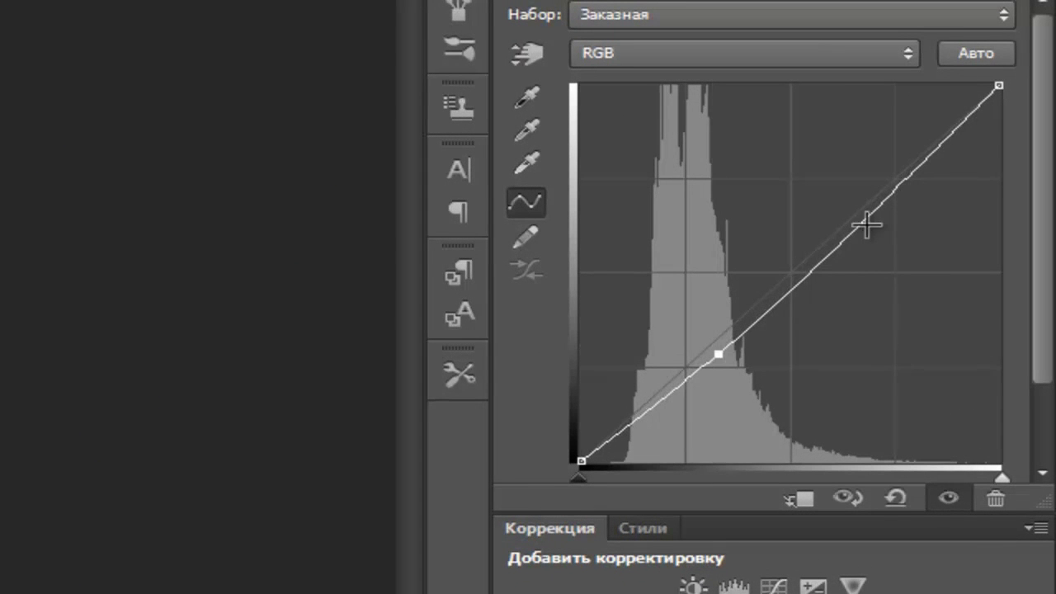
mouse_move(860, 221)
mouse_down()
mouse_move(852, 194)
mouse_move(817, 179)
mouse_move(884, 220)
mouse_move(865, 210)
mouse_up()
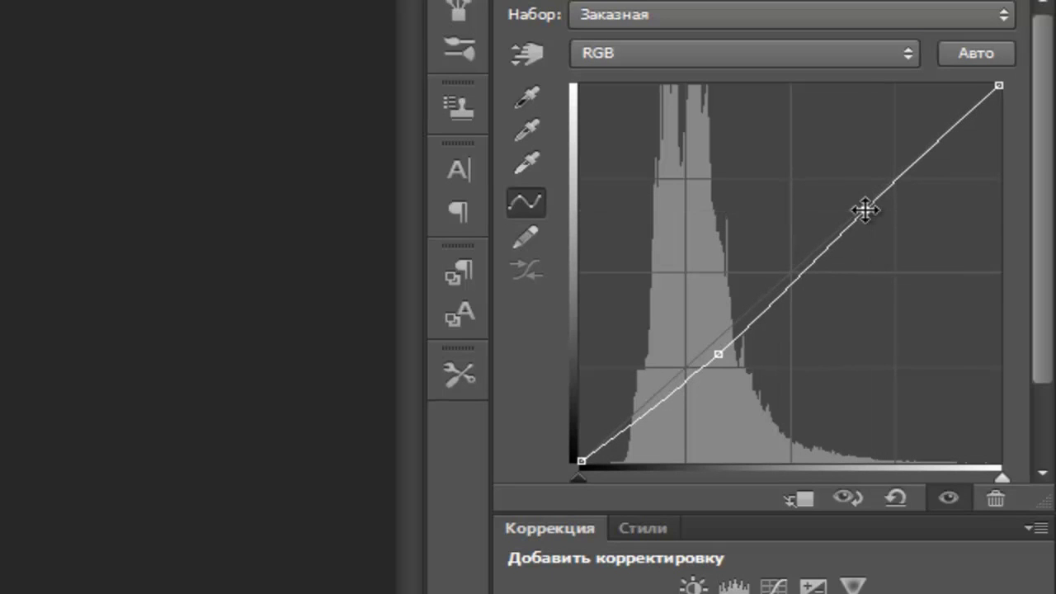
click(817, 588)
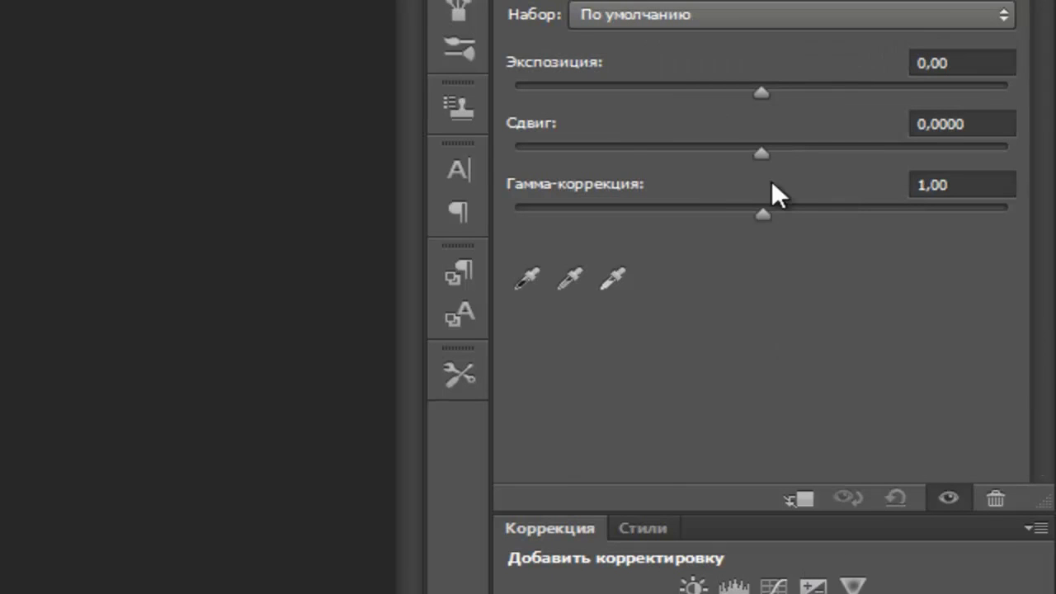
Set the Exposure adjustment to exposure -0.84, offset +0.0302 and gamma 1.01.
mouse_move(772, 103)
mouse_down()
mouse_move(783, 102)
mouse_move(678, 104)
mouse_move(742, 107)
mouse_up()
mouse_move(760, 153)
mouse_down()
mouse_move(852, 160)
mouse_move(750, 165)
mouse_move(803, 162)
mouse_move(779, 168)
mouse_up()
mouse_move(762, 206)
mouse_down()
mouse_move(805, 208)
mouse_move(729, 217)
mouse_move(798, 219)
mouse_move(760, 220)
mouse_up()
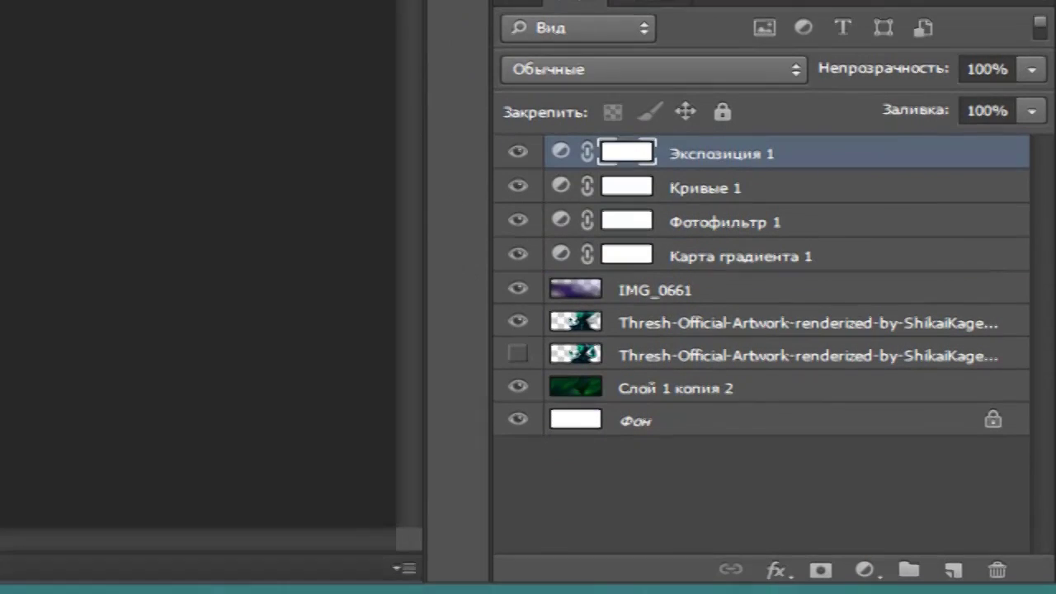
Lower the Экспозиция 1 layer to 30% opacity and select a thin strip along the bottom edge.
click(776, 290)
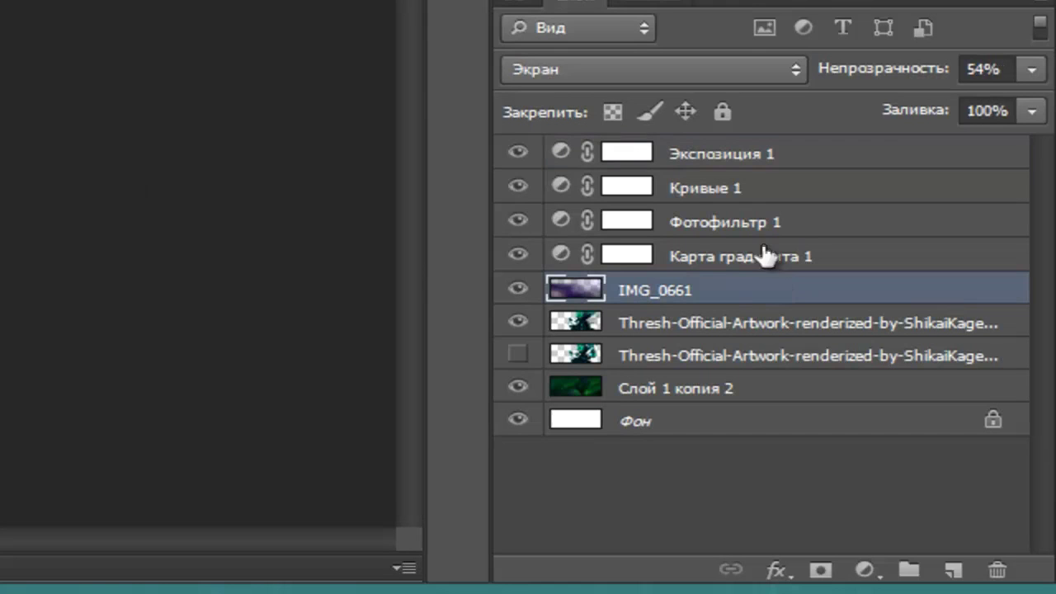
click(738, 181)
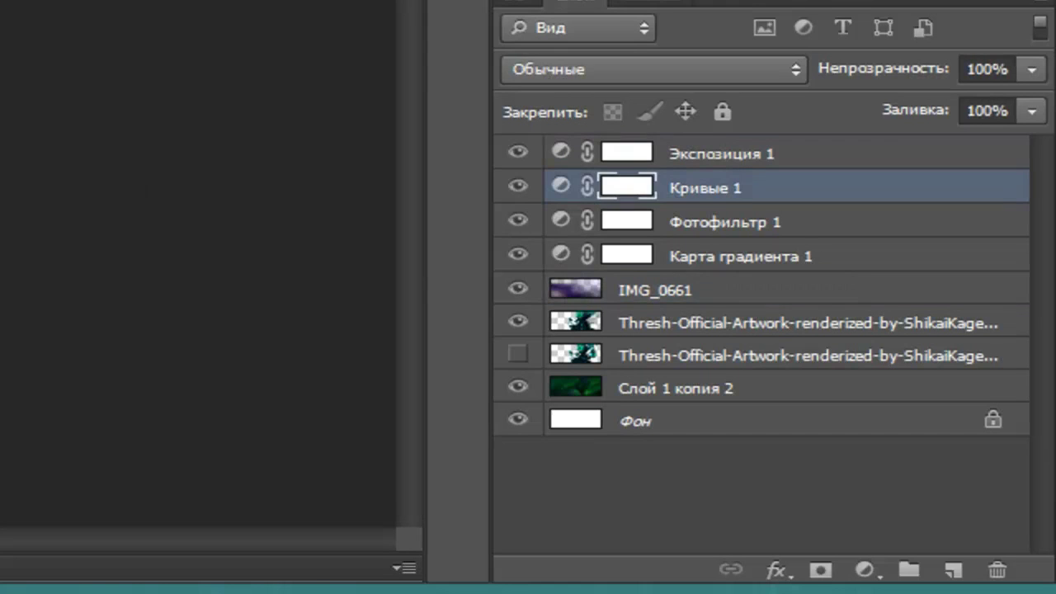
click(792, 156)
click(1031, 69)
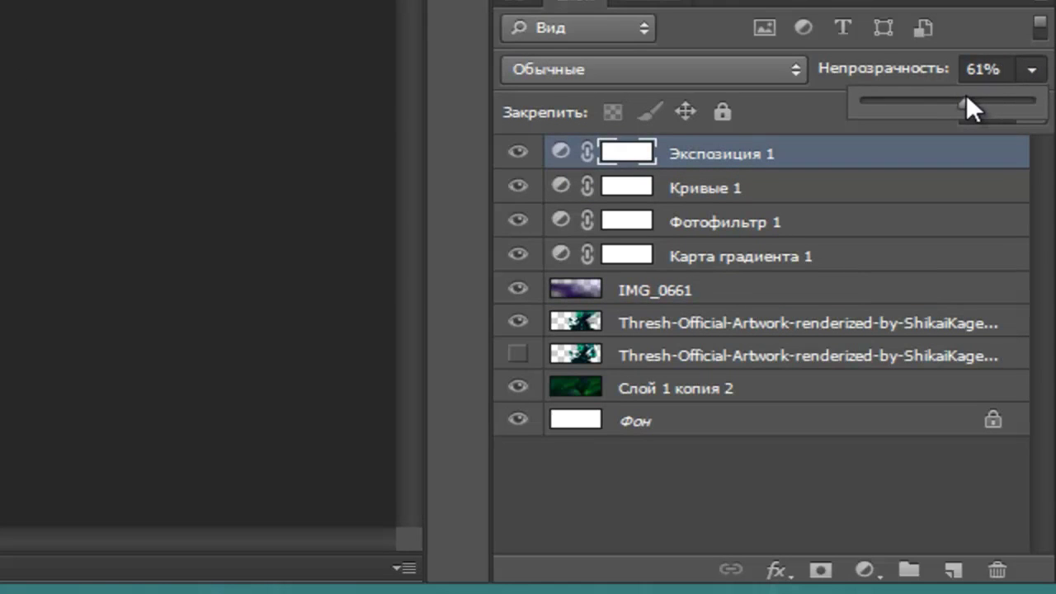
drag(932, 94, 916, 98)
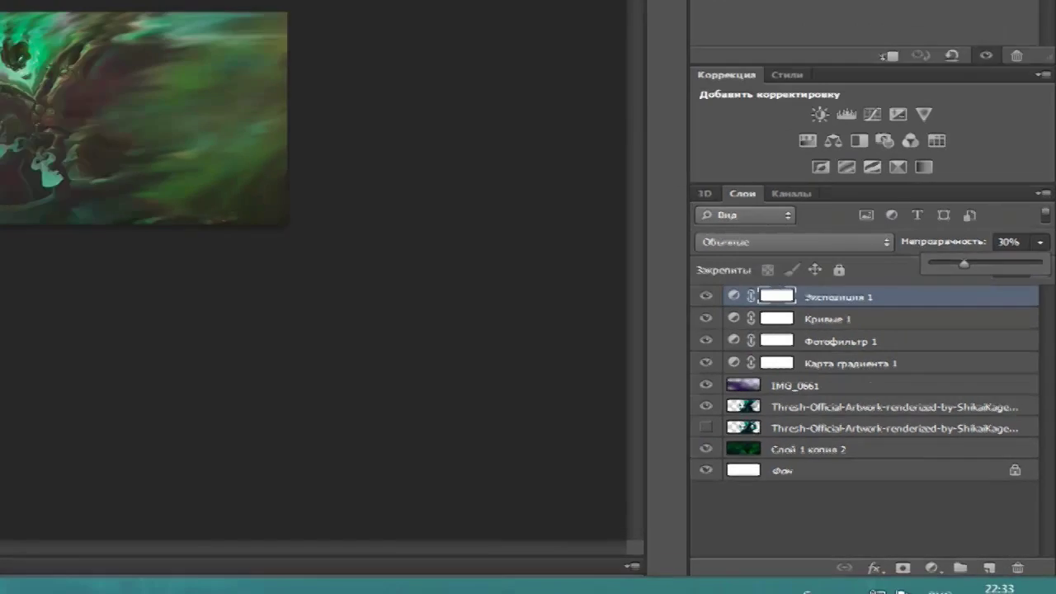
click(12, 73)
mouse_move(683, 381)
mouse_down()
mouse_move(166, 359)
mouse_move(193, 354)
mouse_up()
Paint the selected bottom strip solid black on a new layer and deselect.
click(1017, 567)
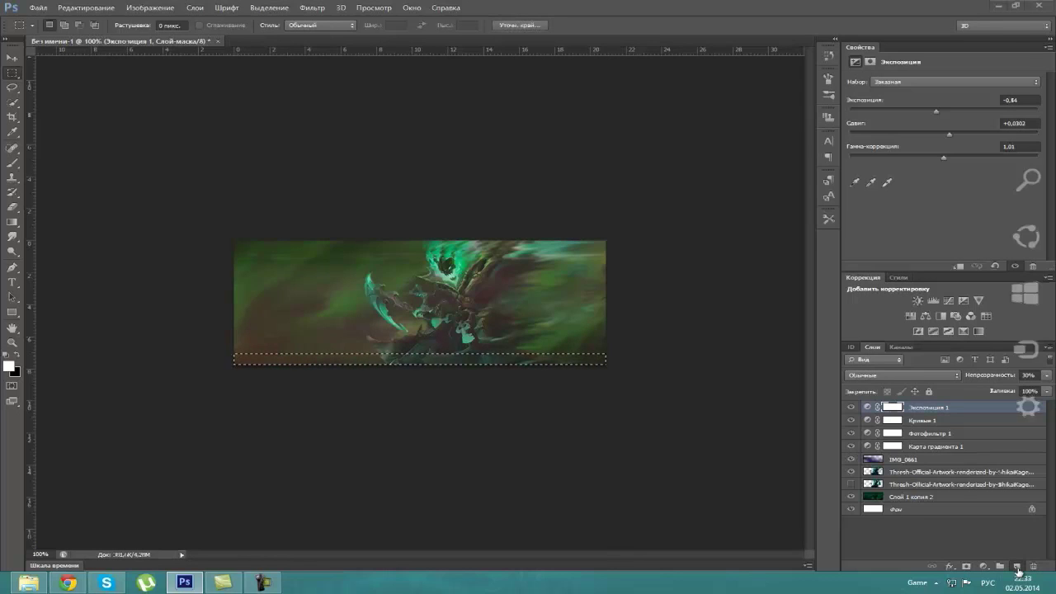
key(i)
click(10, 366)
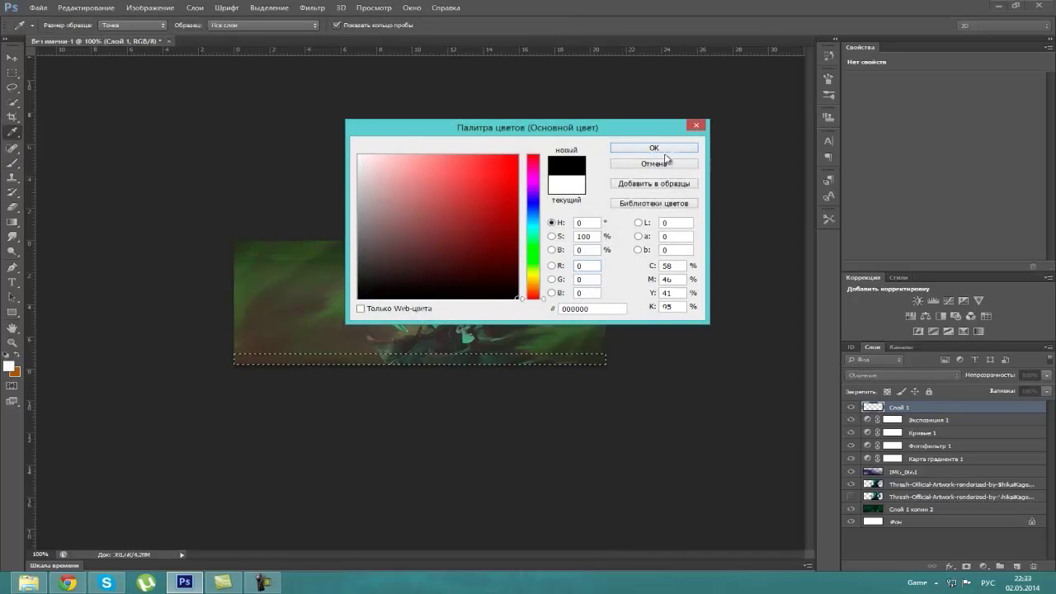
click(665, 162)
key(b)
drag(248, 360, 708, 344)
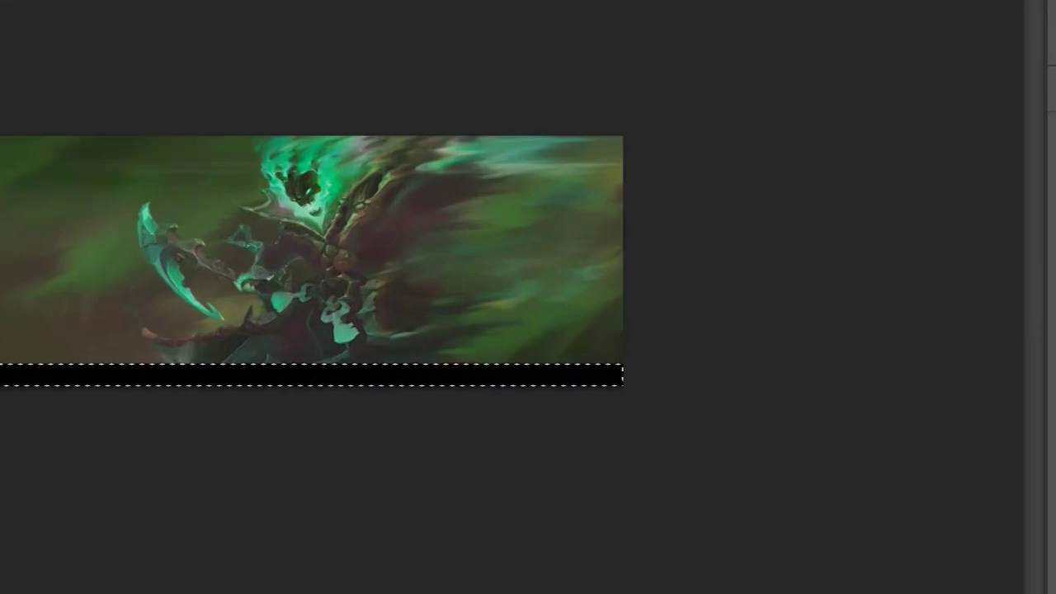
key(ctrl+d)
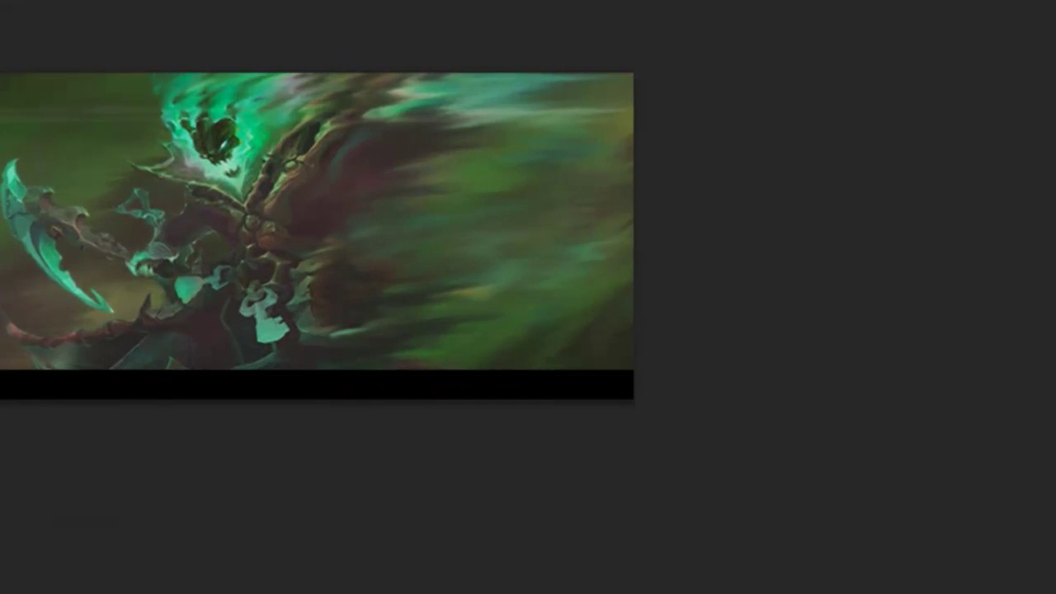
Drag a copy of the bar upward, then make the bottom black bar slightly thinner.
mouse_move(412, 388)
mouse_down()
mouse_move(382, 169)
mouse_move(415, 102)
mouse_up()
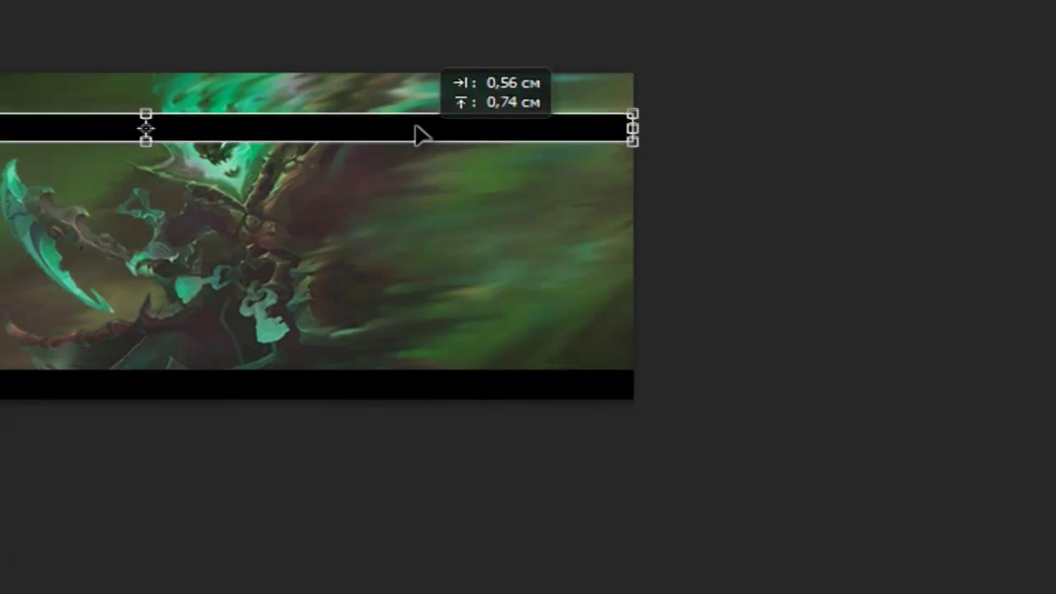
key(b)
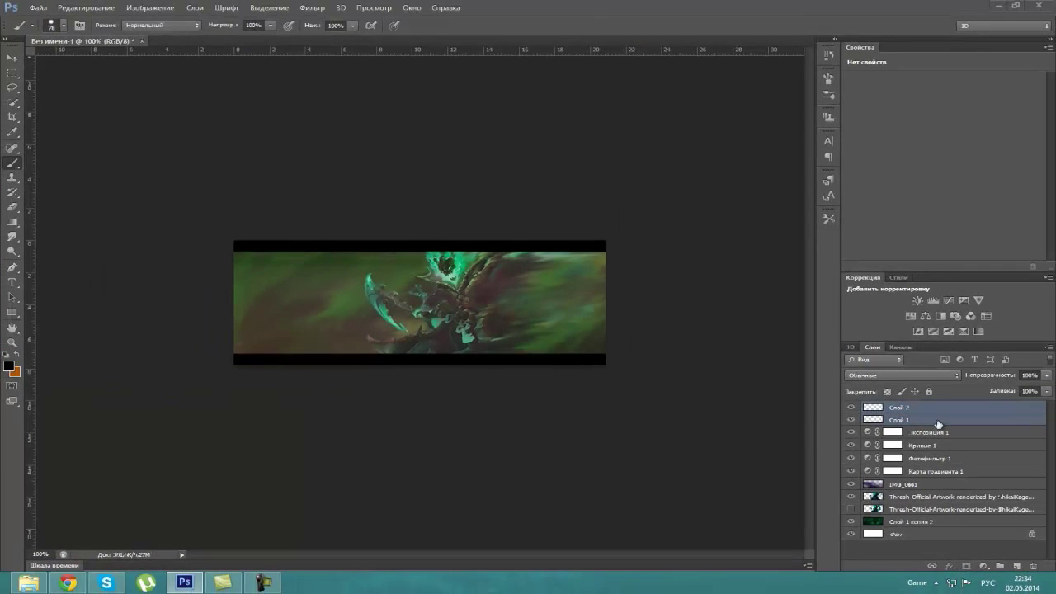
click(939, 421)
key(ctrl+t)
drag(420, 358, 420, 362)
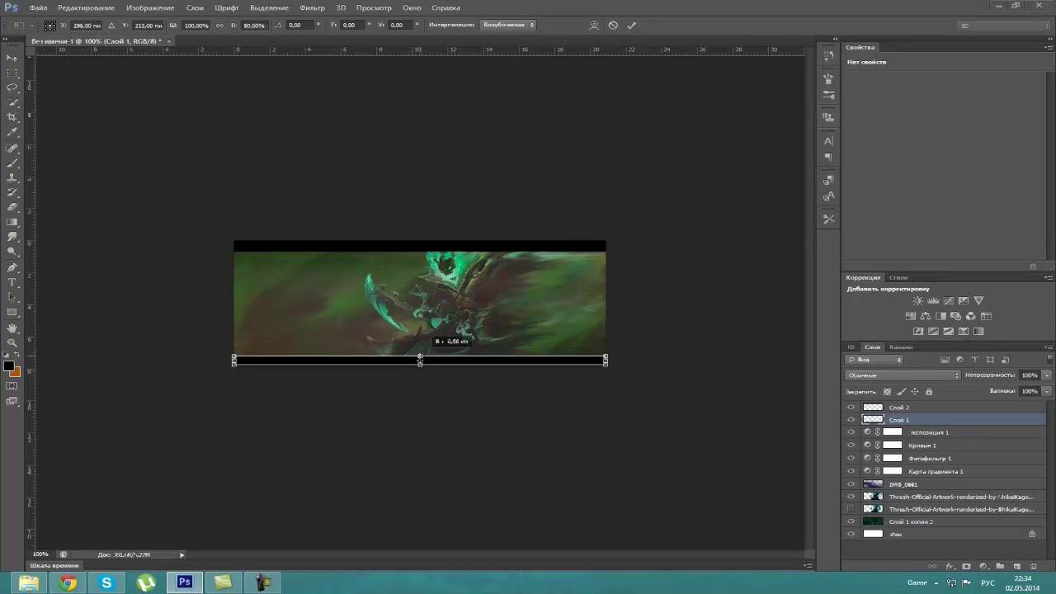
key(Return)
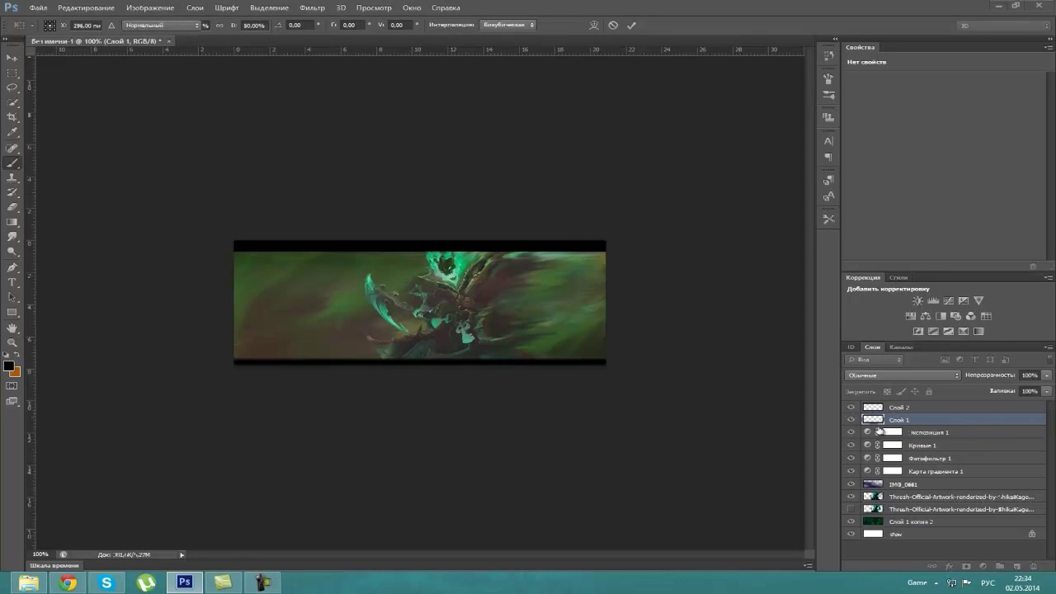
key(b)
Replace the stray Слой 2 bar with a duplicate of the bottom bar moved to the top edge.
click(908, 408)
right_click(945, 409)
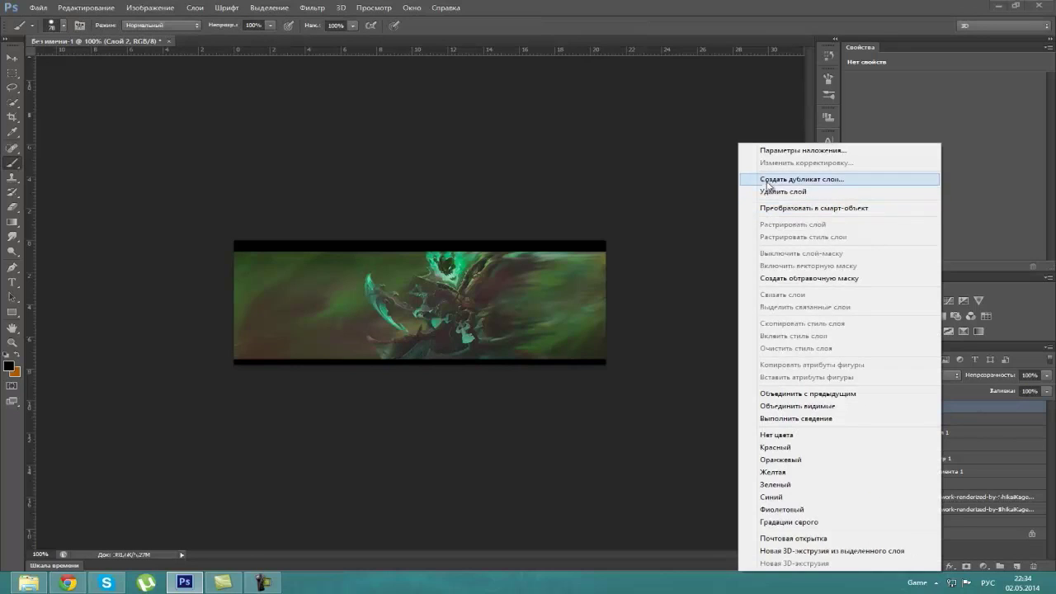
click(779, 192)
key(ctrl+j)
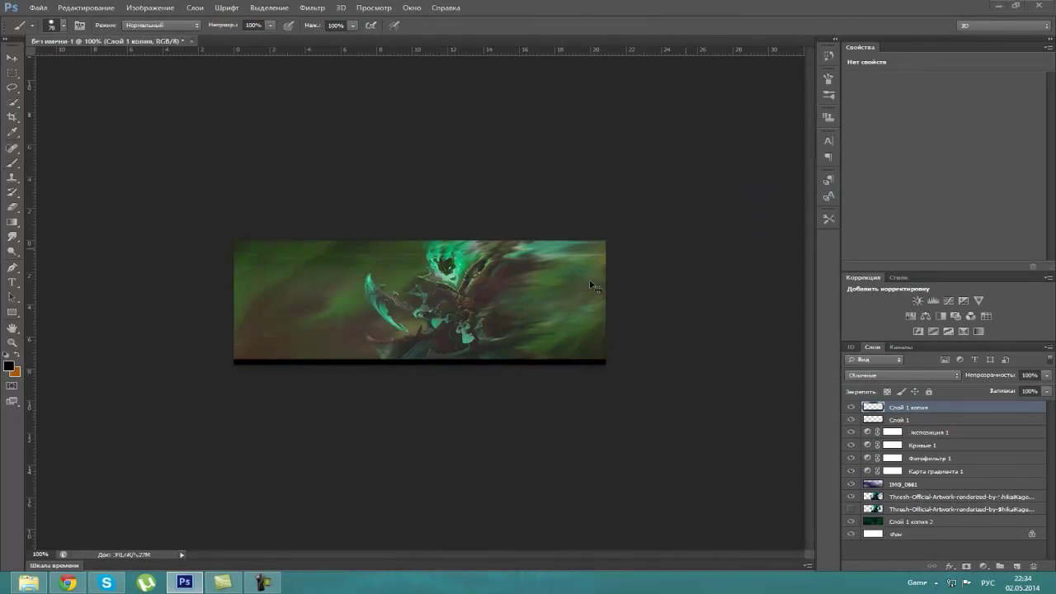
key(ctrl+t)
drag(515, 365, 513, 245)
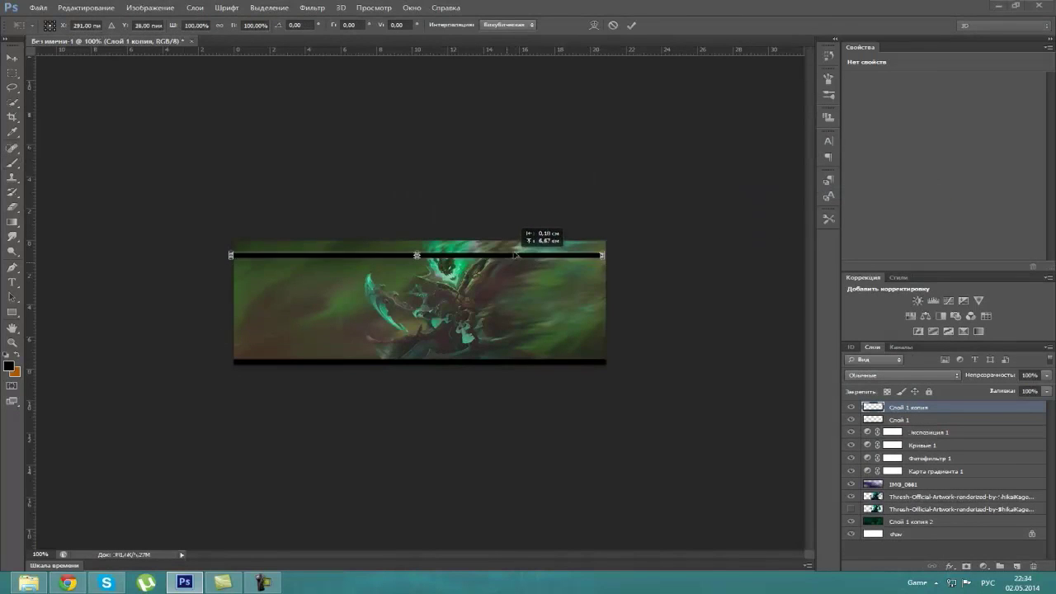
key(Return)
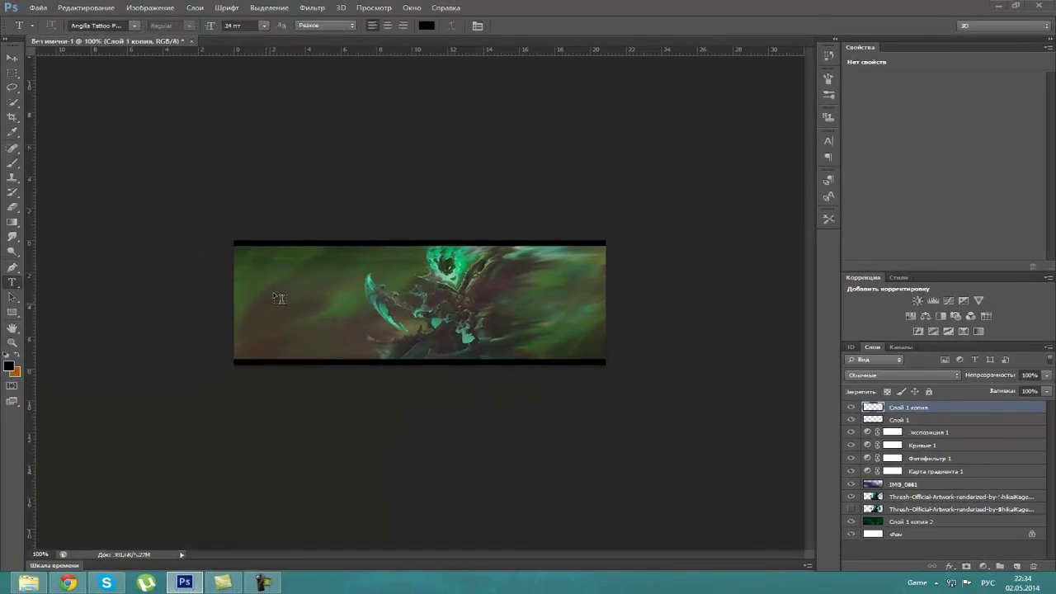
Start a text layer on the banner's left and choose the Parry Hotter font.
click(267, 302)
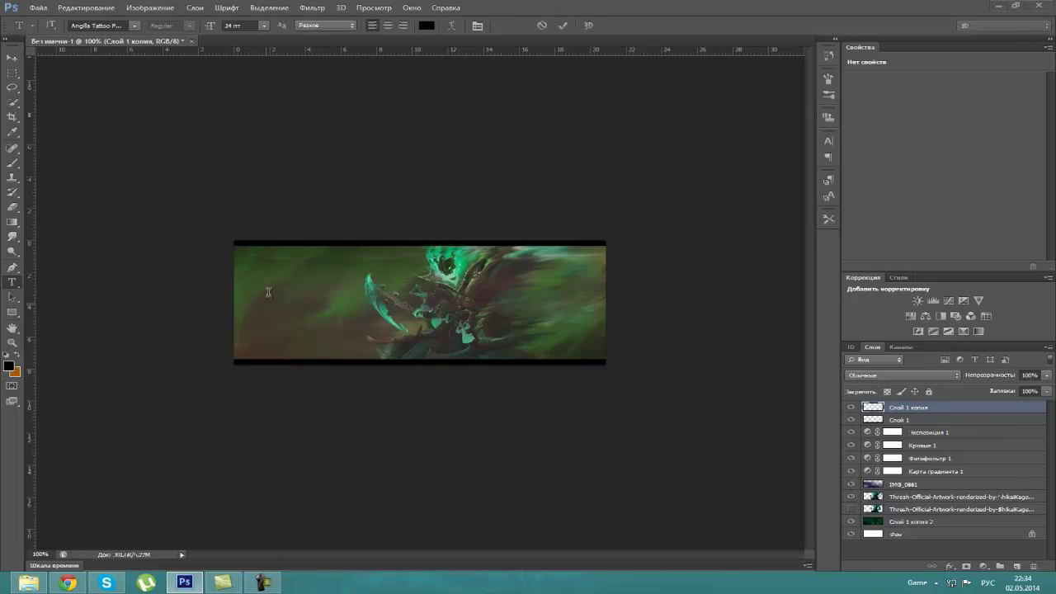
click(135, 27)
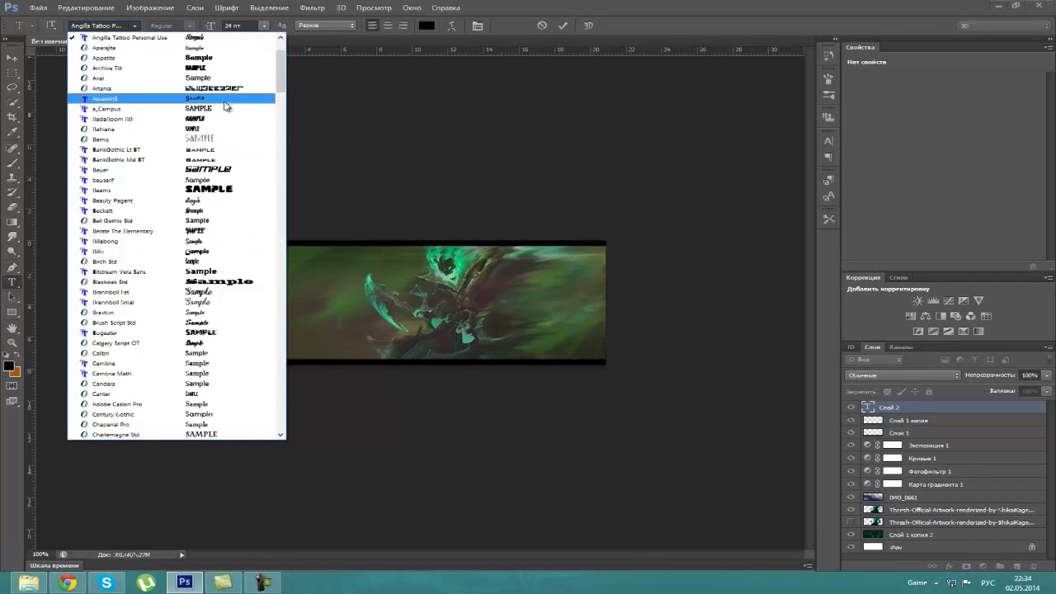
scroll(222, 153, down, 1)
scroll(229, 165, down, 1)
scroll(230, 165, down, 2)
scroll(229, 165, down, 2)
scroll(229, 165, down, 2)
scroll(230, 165, down, 2)
scroll(229, 165, down, 3)
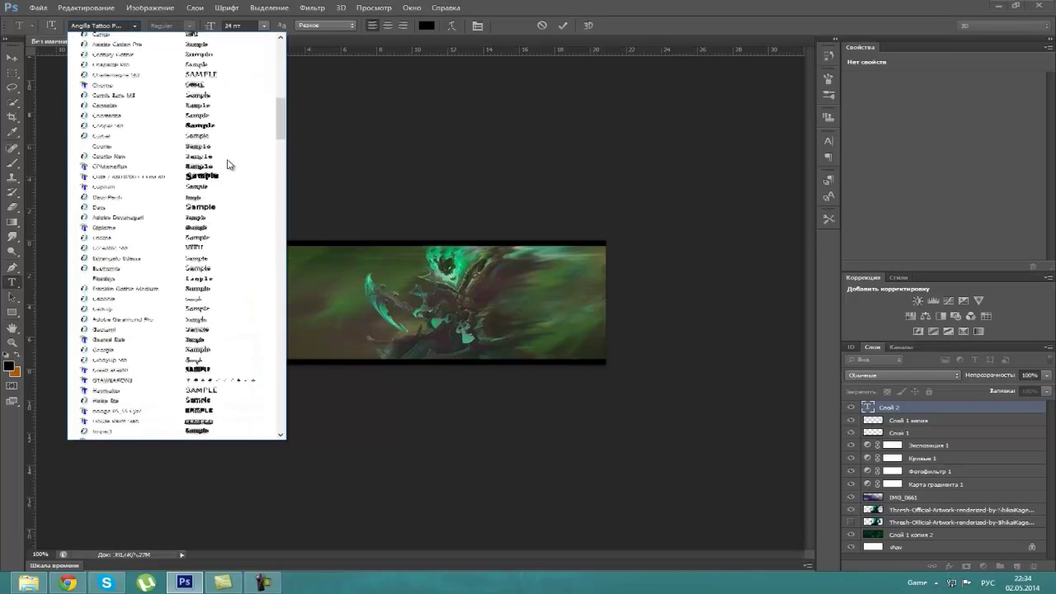
scroll(230, 165, down, 3)
scroll(230, 165, down, 3)
scroll(230, 165, down, 3)
scroll(230, 165, down, 3)
scroll(229, 165, down, 2)
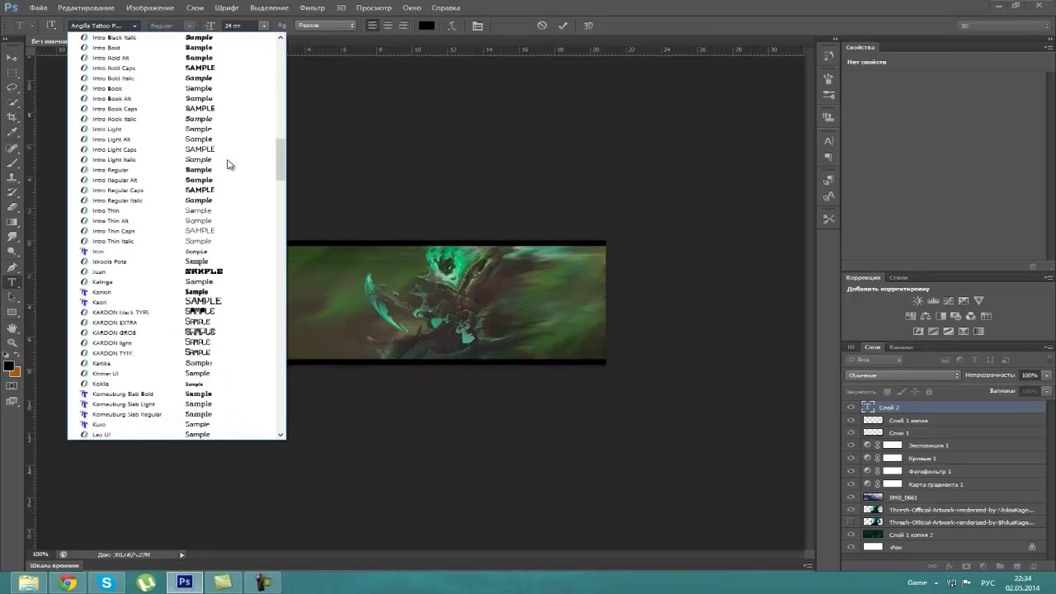
scroll(229, 165, down, 3)
scroll(229, 165, down, 2)
scroll(230, 165, down, 2)
scroll(229, 165, down, 2)
scroll(229, 165, down, 2)
scroll(229, 165, down, 2)
scroll(230, 165, down, 2)
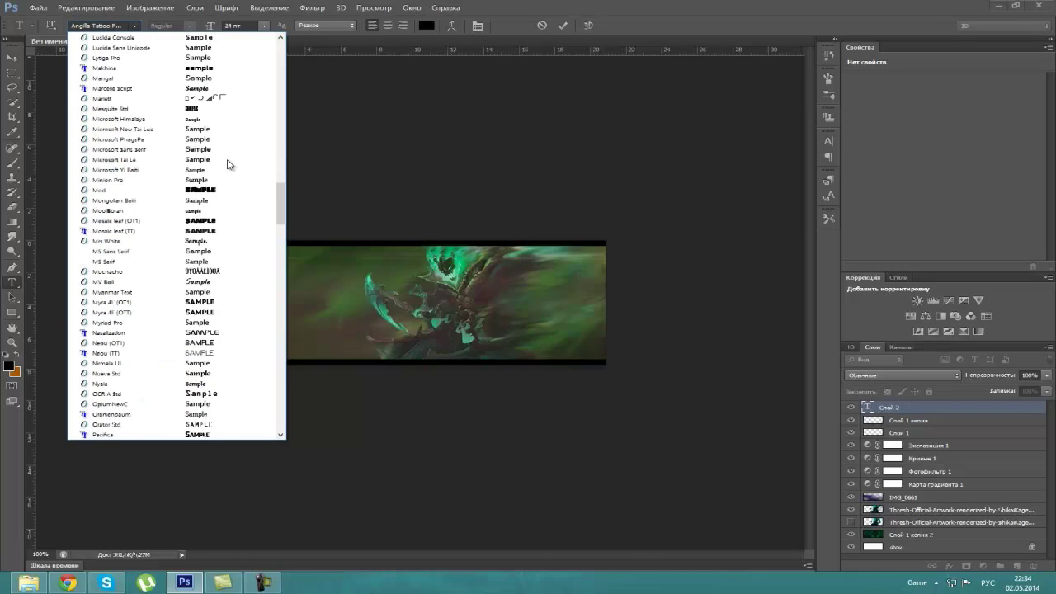
scroll(229, 165, down, 4)
scroll(229, 165, down, 5)
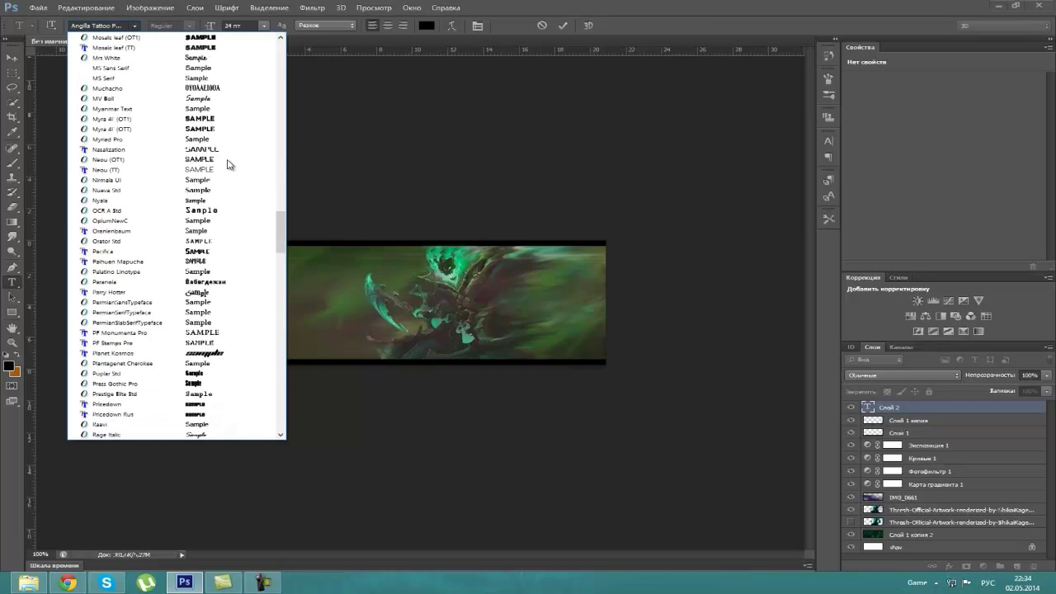
click(228, 201)
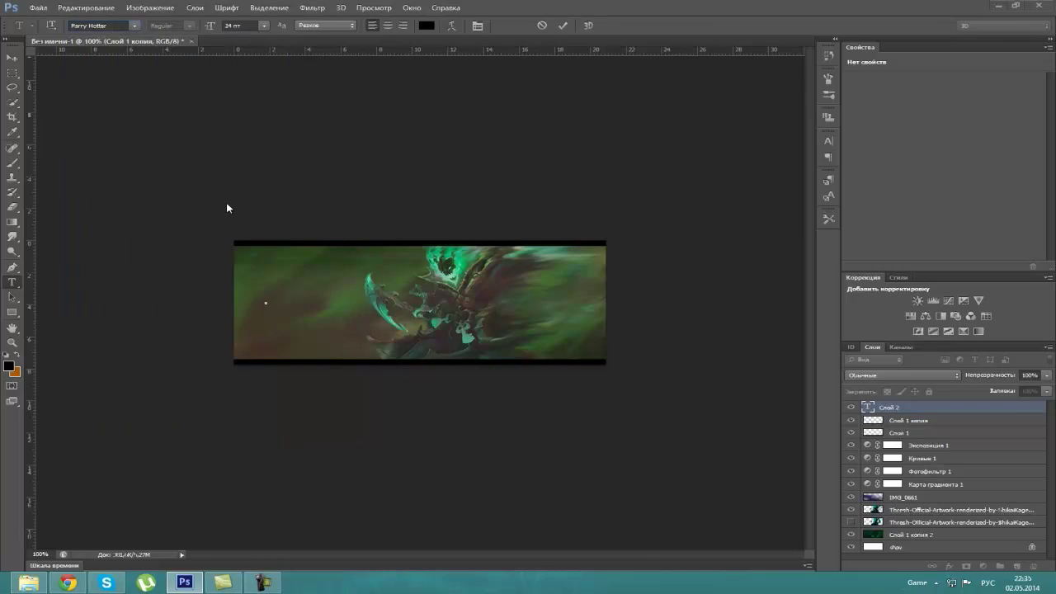
Type the 'Dota 2' text after switching the keyboard language, and commit it.
text(В)
key(BackSpace)
key(alt+shift)
key(Escape)
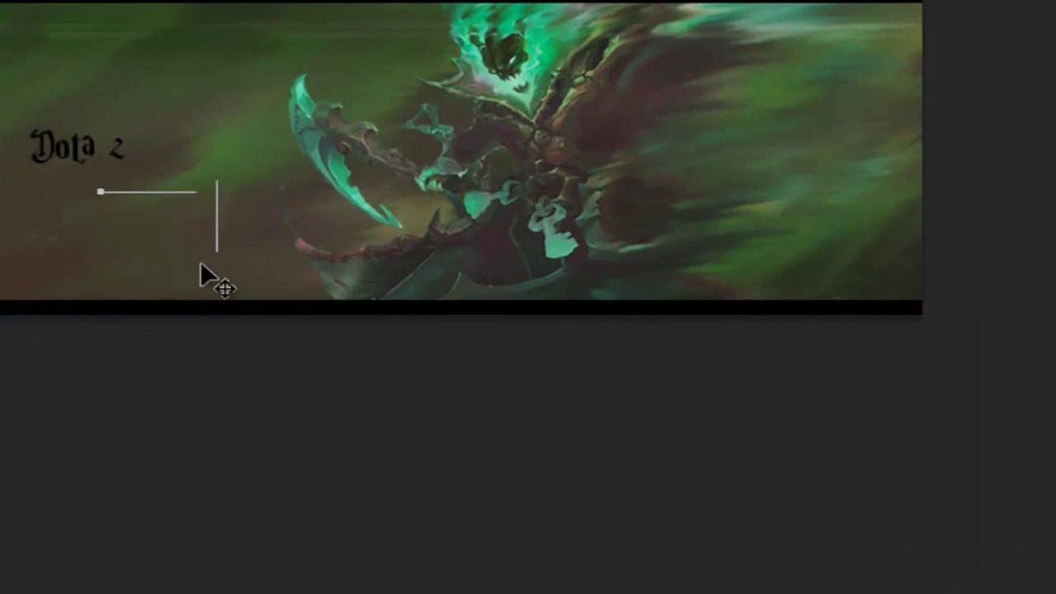
Scale the Dota 2 text down and place it at the banner's lower right.
drag(200, 261, 641, 366)
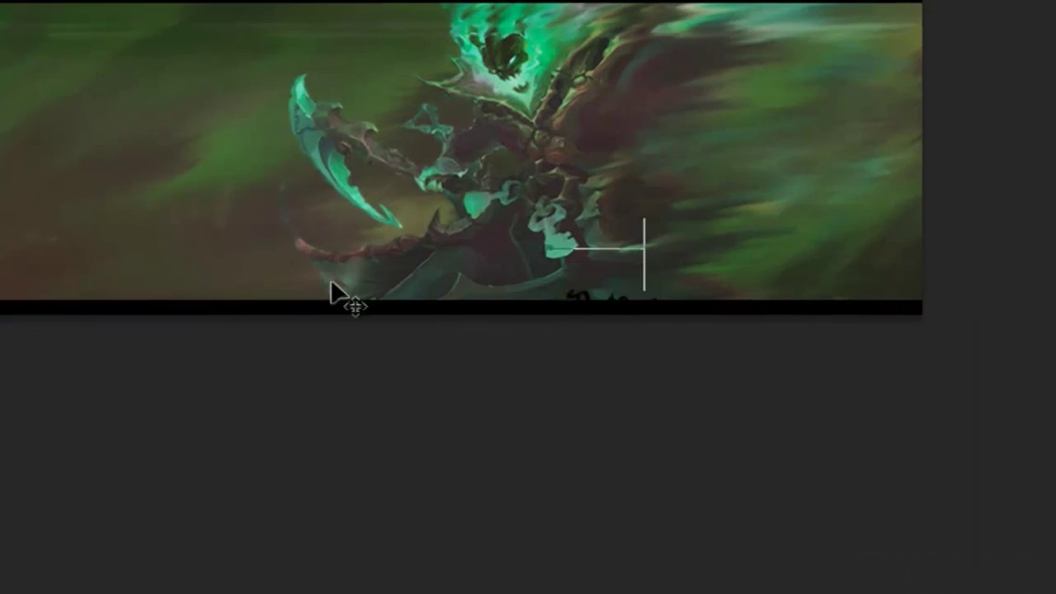
drag(641, 370, 255, 264)
drag(264, 186, 544, 120)
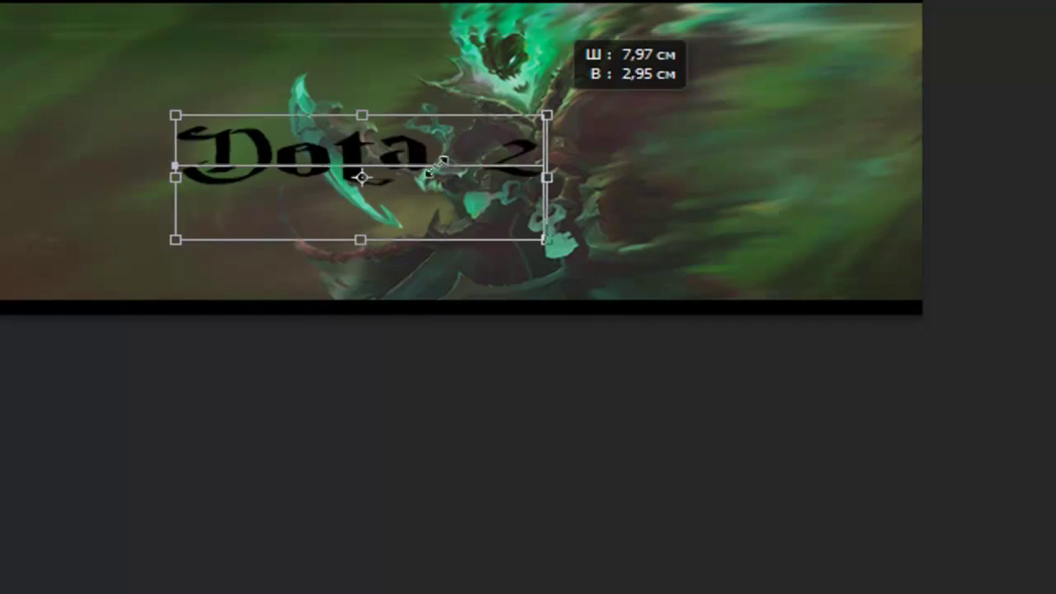
drag(547, 241, 270, 163)
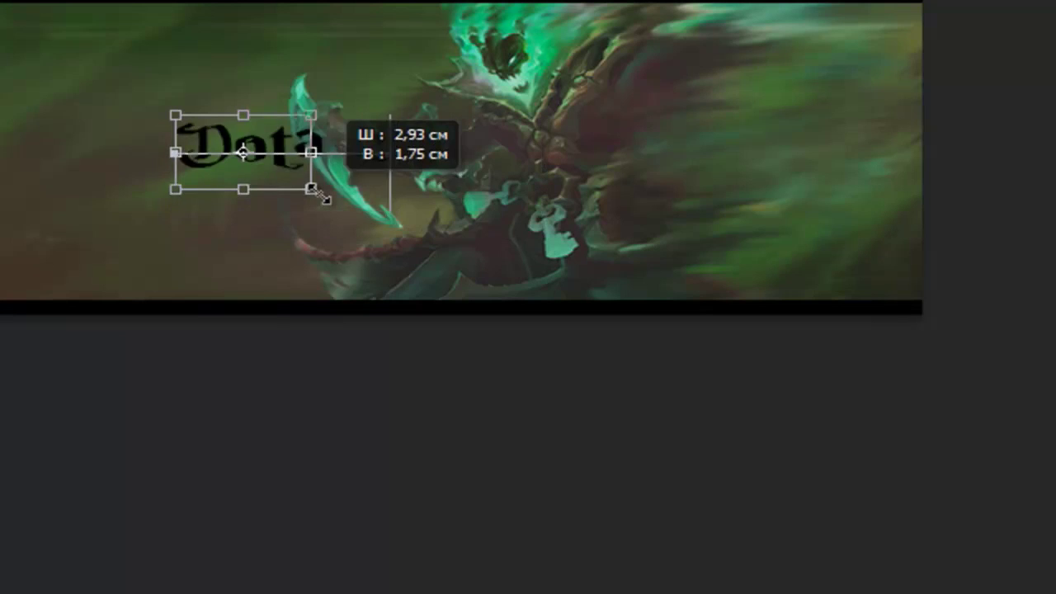
mouse_move(239, 140)
mouse_down()
mouse_move(875, 276)
mouse_move(893, 299)
mouse_up()
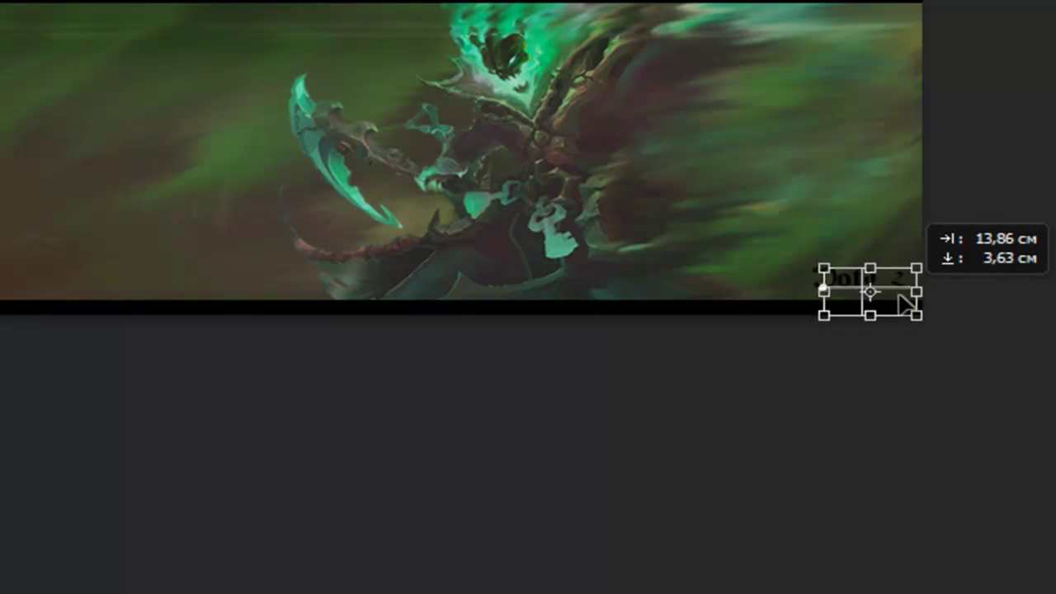
drag(893, 299, 902, 301)
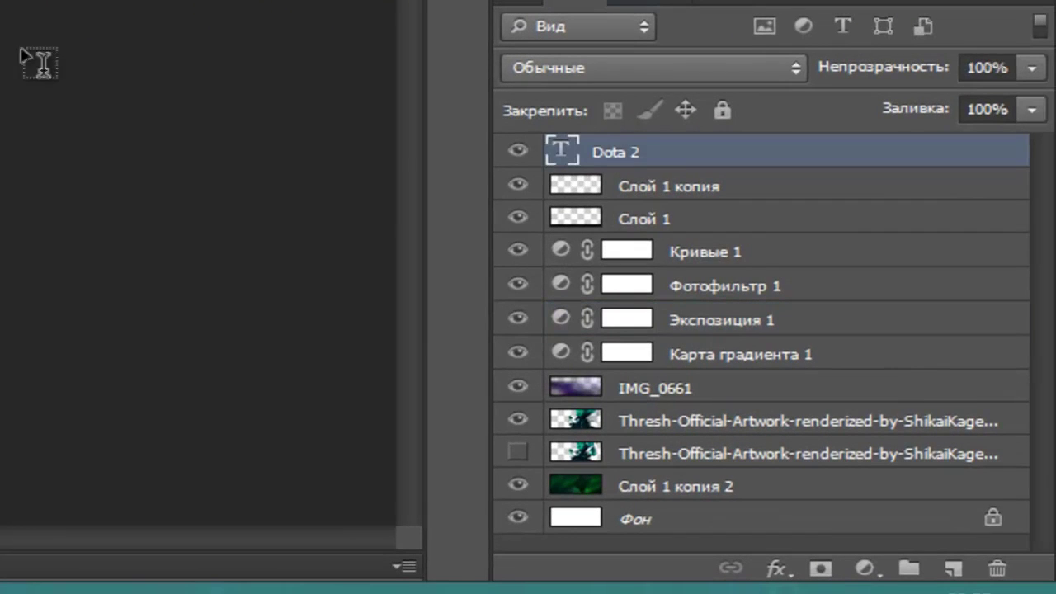
Move the Dota 2 layer below the adjustment layers and set its opacity to 57%.
drag(652, 157, 706, 368)
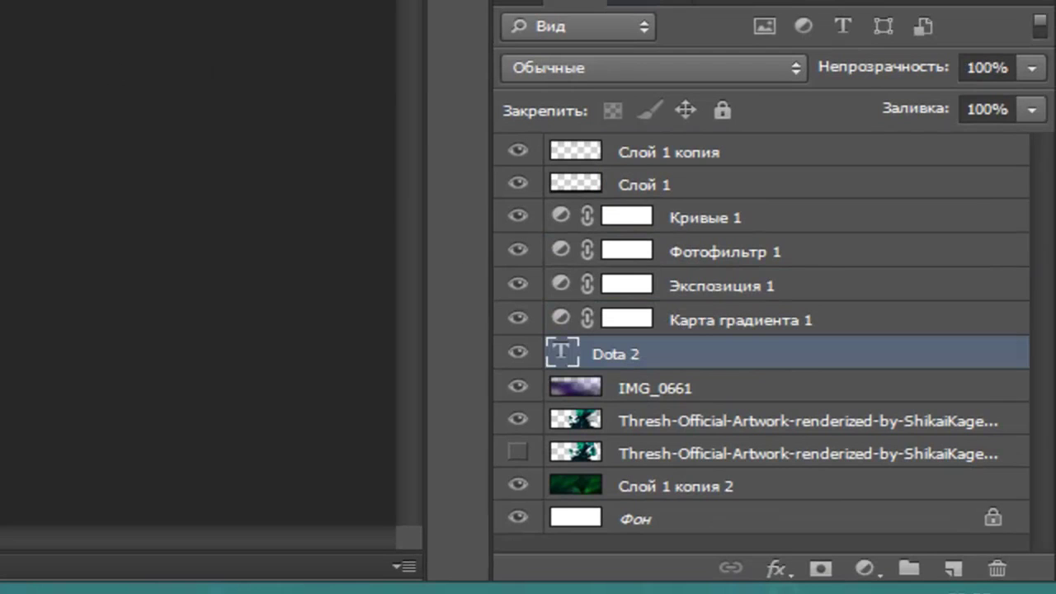
mouse_move(82, 182)
mouse_down()
mouse_move(61, 156)
mouse_move(421, 145)
mouse_move(306, 149)
mouse_move(11, 110)
mouse_move(2, 151)
mouse_move(234, 131)
mouse_move(224, 50)
mouse_up()
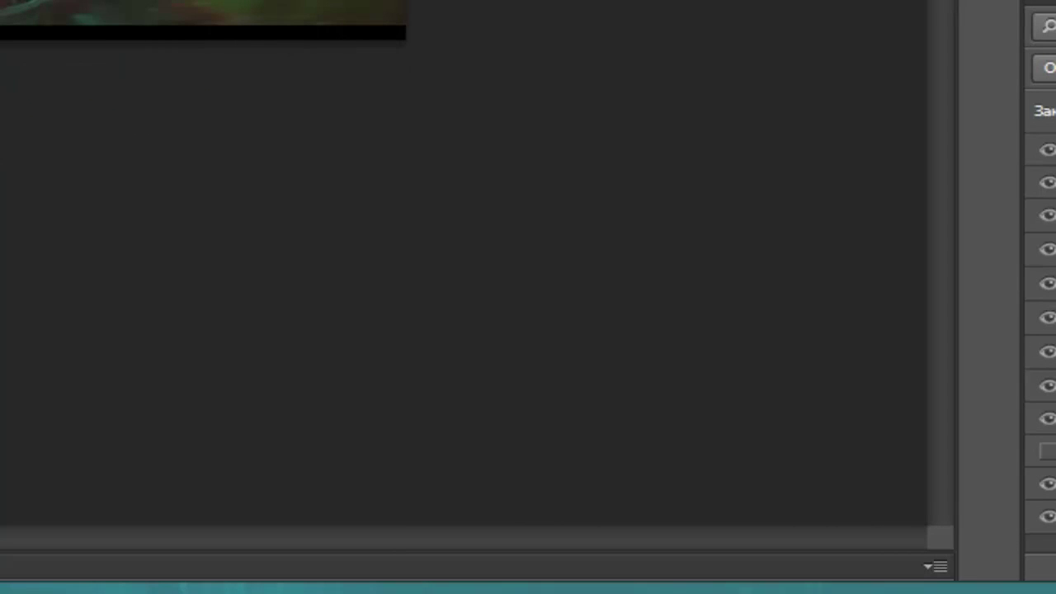
mouse_move(485, 153)
mouse_down()
mouse_move(483, 127)
mouse_move(477, 160)
mouse_move(462, 156)
mouse_move(484, 153)
mouse_up()
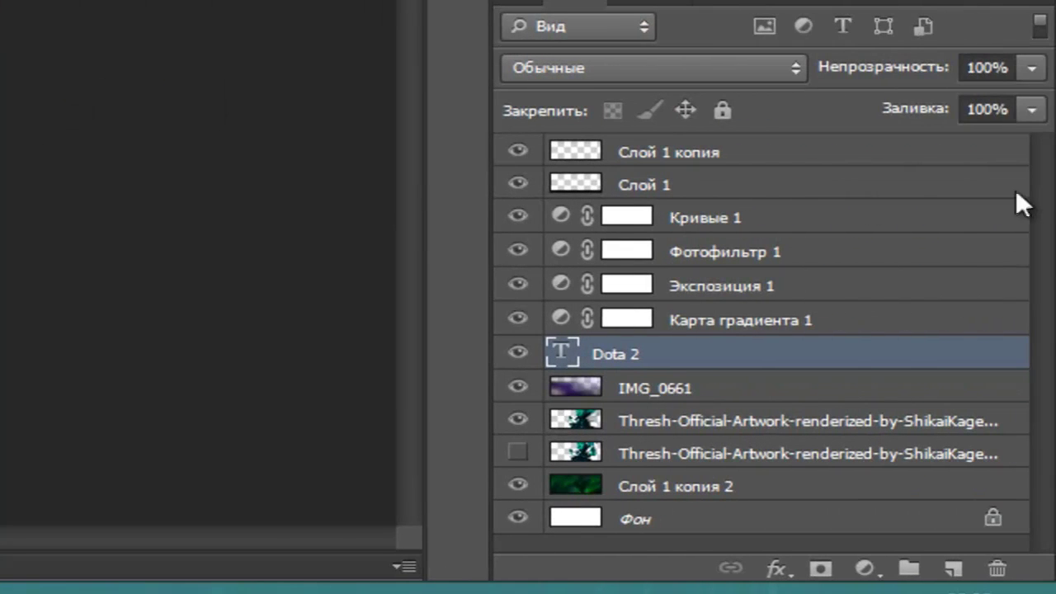
drag(1032, 67, 990, 100)
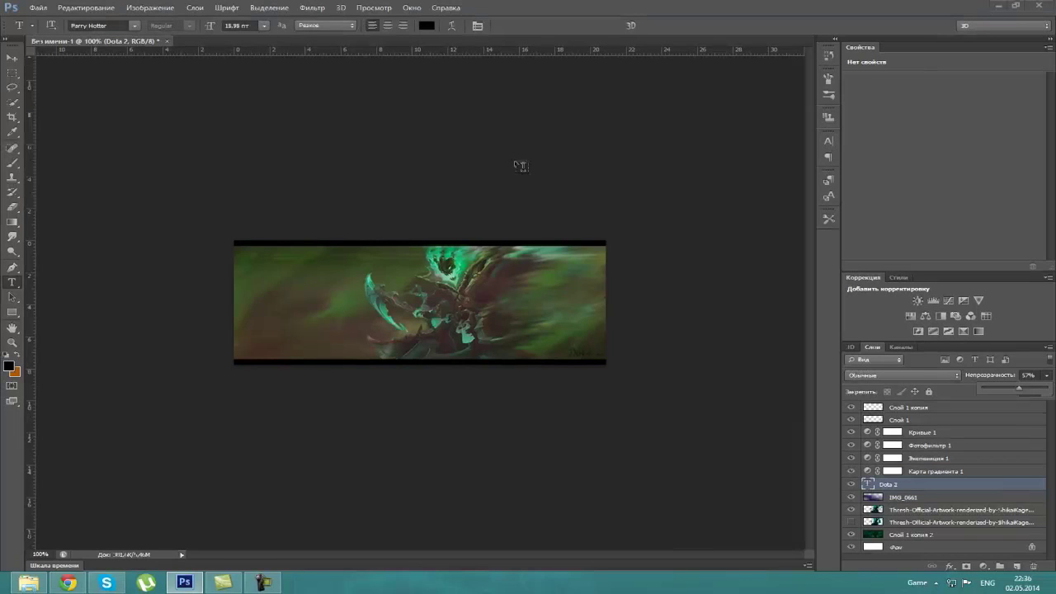
Save the banner to the Desktop as the JPEG Без имени-1.jpg at quality 12.
click(38, 8)
click(100, 141)
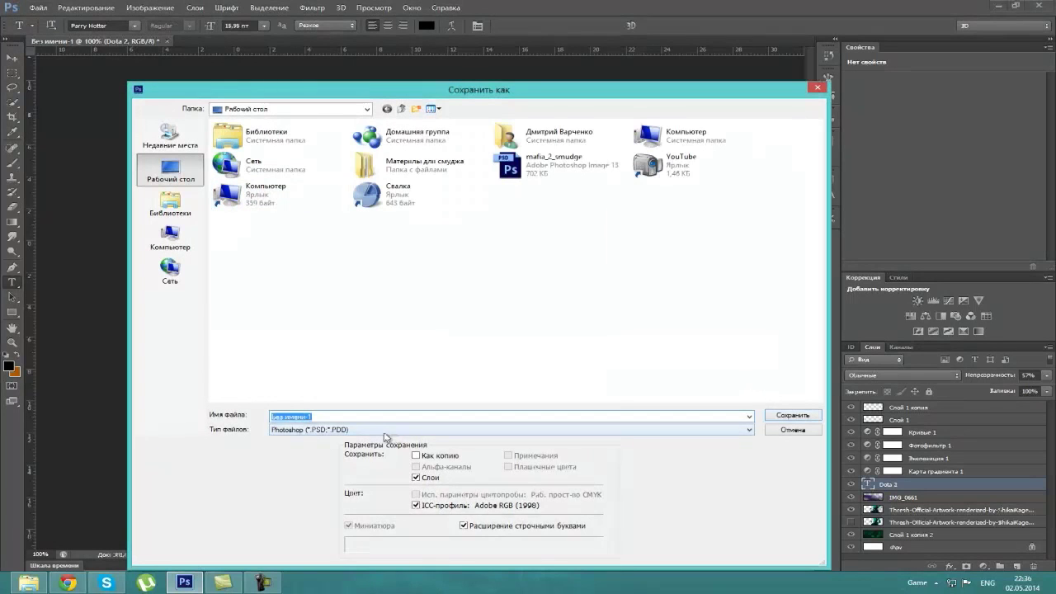
click(381, 430)
click(338, 331)
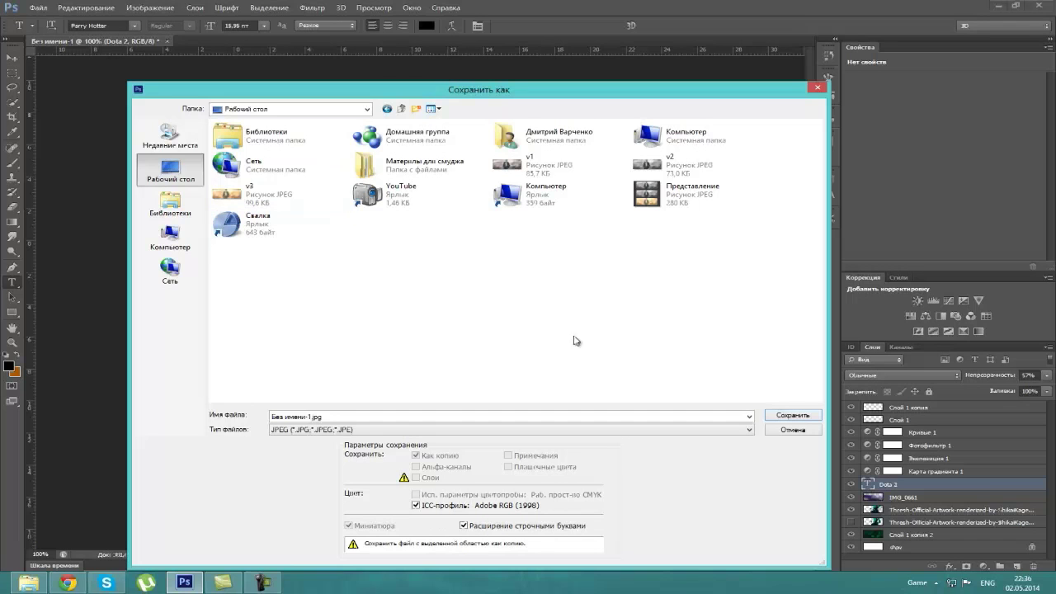
click(433, 415)
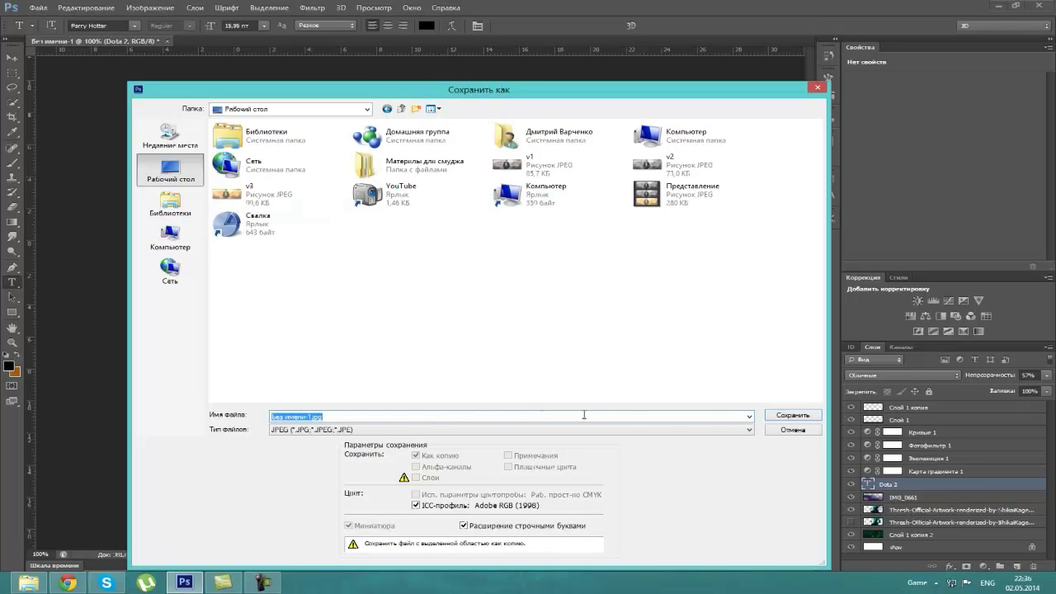
click(776, 416)
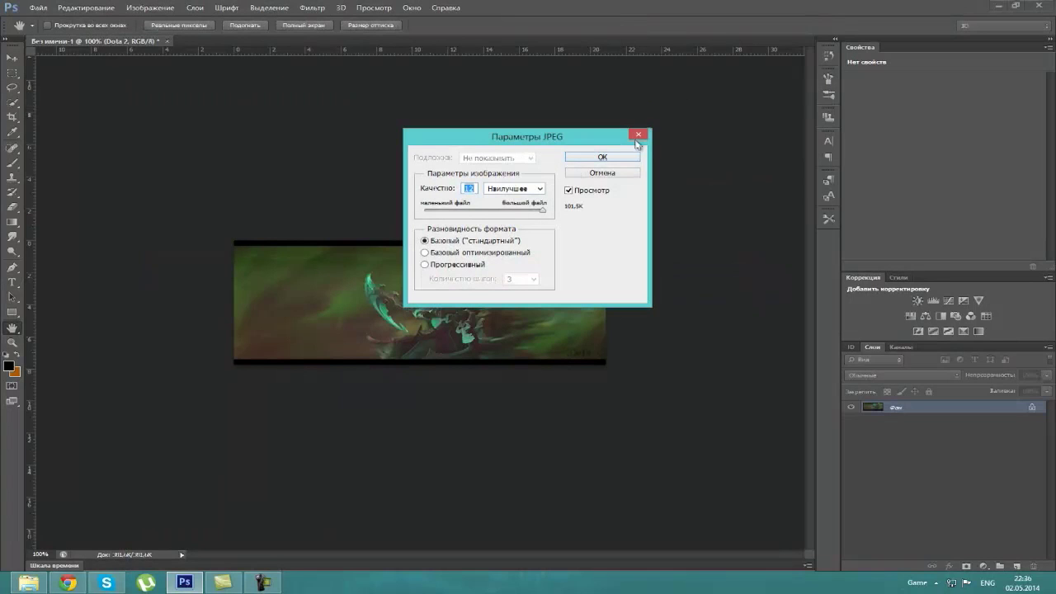
click(607, 158)
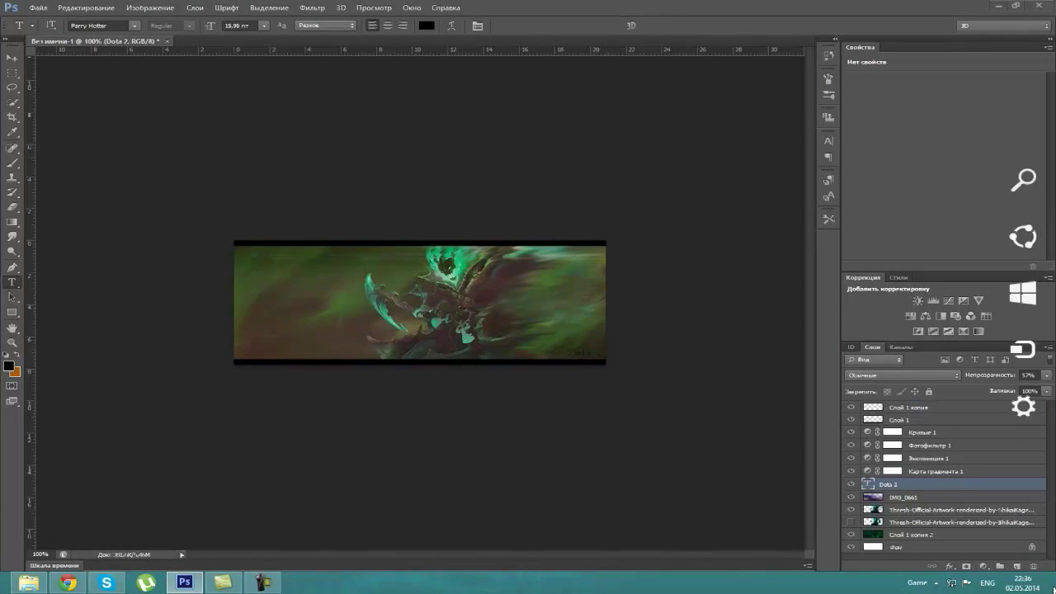
click(1055, 593)
Open Без имени-1.jpg from the desktop in Windows Photo Viewer to check the finished banner.
click(216, 242)
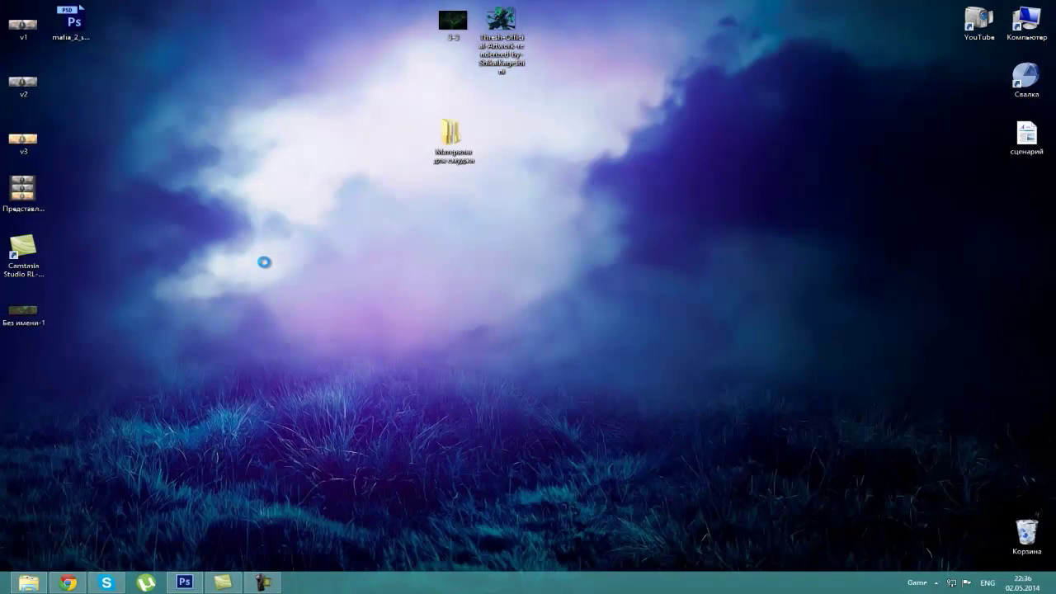
click(264, 272)
double_click(26, 308)
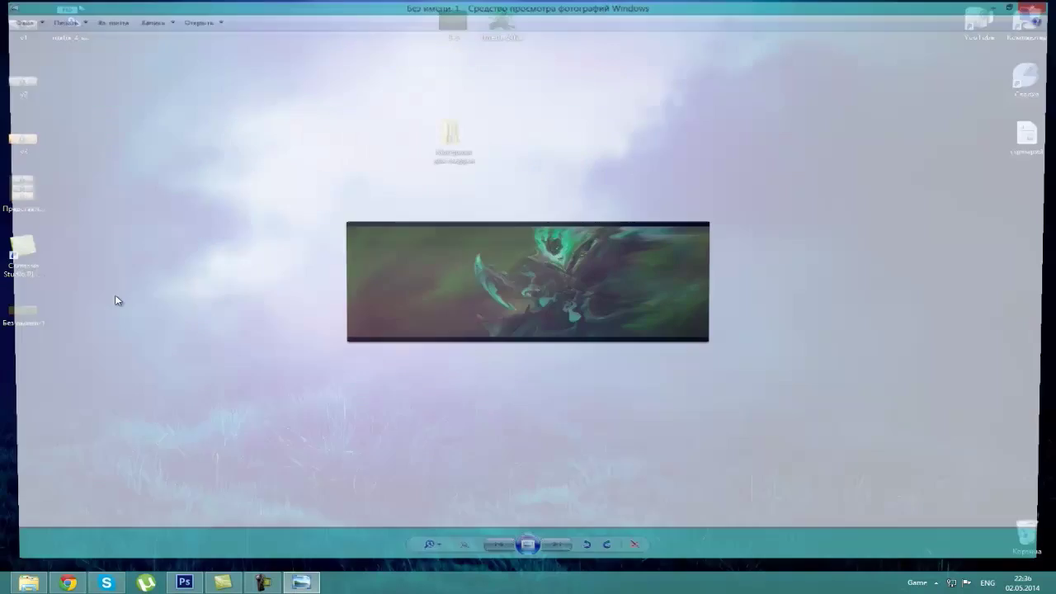